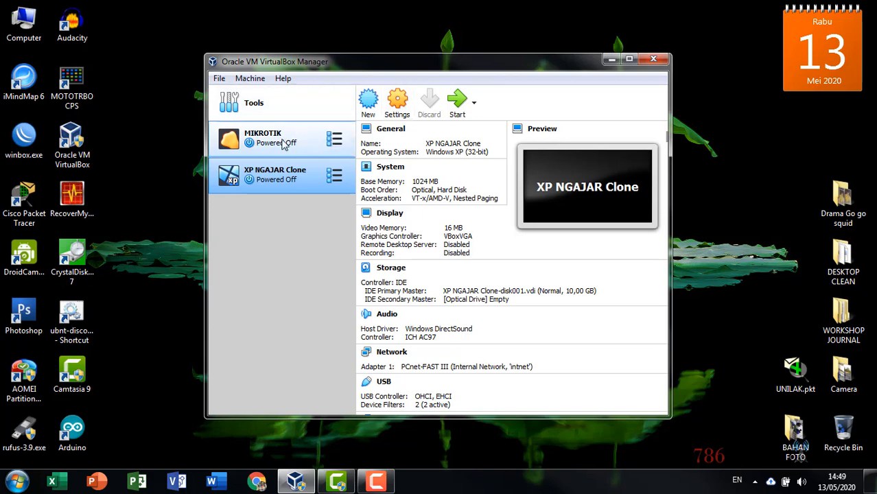
Step: Compare the VMs and settle on MIKROTIK, showing its 256 MB memory and mikrotik-5.20.iso
{"action": "left_click", "coordinate": [281, 140]}
{"action": "left_click", "coordinate": [267, 180]}
{"action": "left_click", "coordinate": [278, 141]}
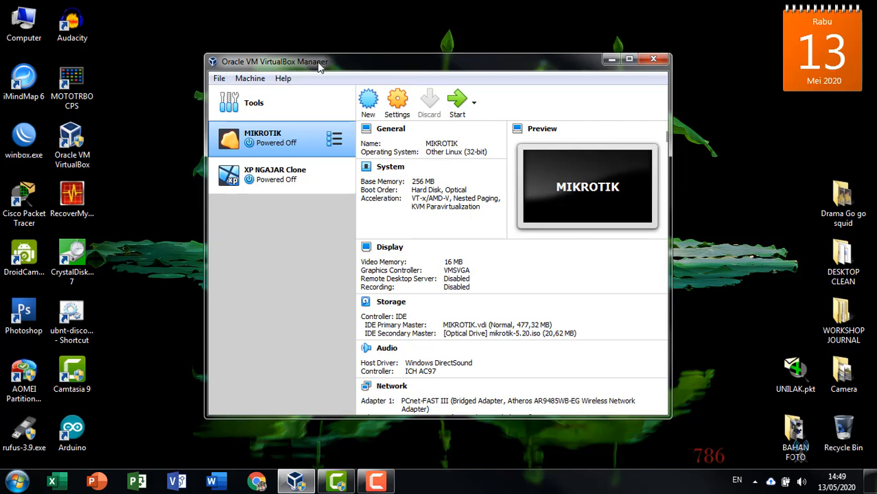
{"action": "left_click", "coordinate": [288, 175]}
{"action": "left_click", "coordinate": [296, 139]}
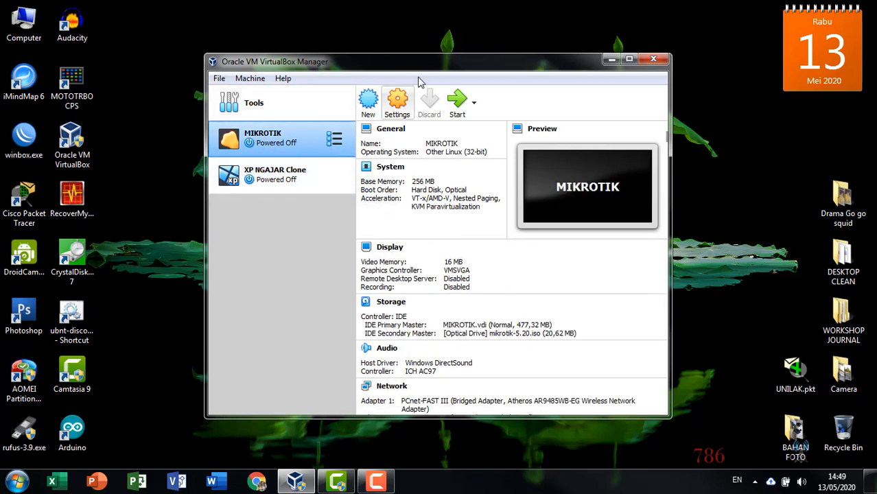
{"action": "left_click", "coordinate": [274, 182]}
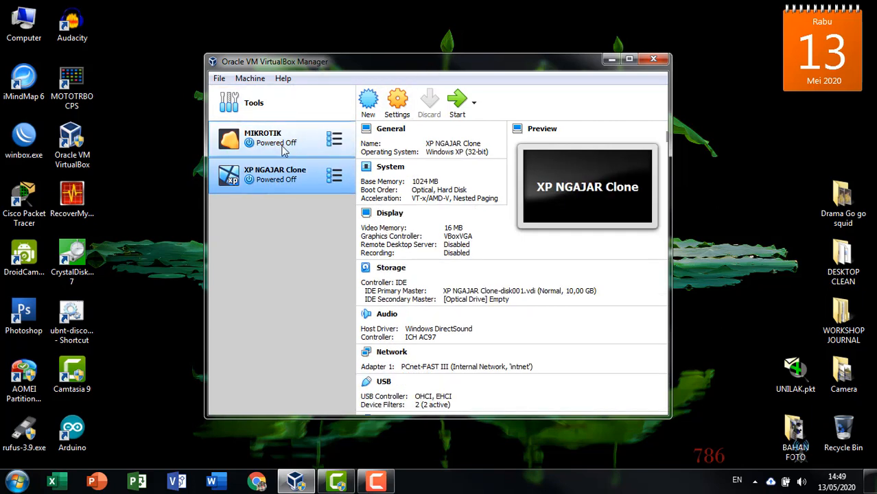
{"action": "left_click", "coordinate": [285, 151]}
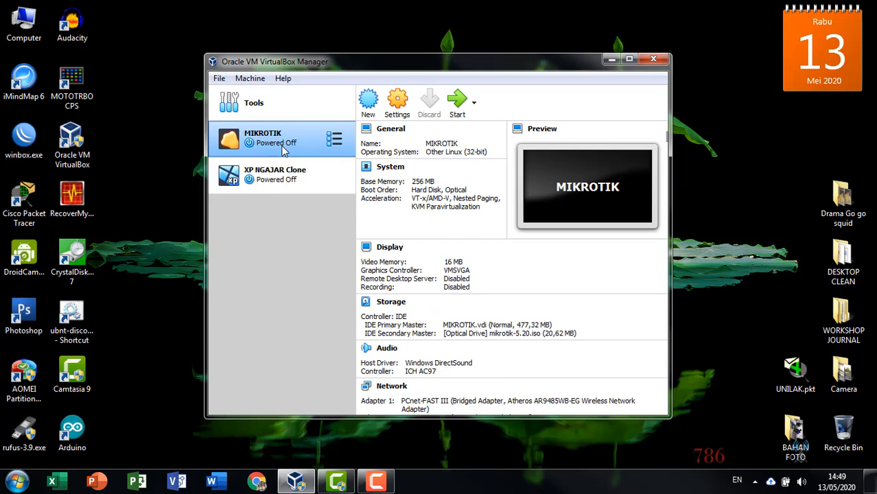
{"action": "left_click", "coordinate": [278, 182]}
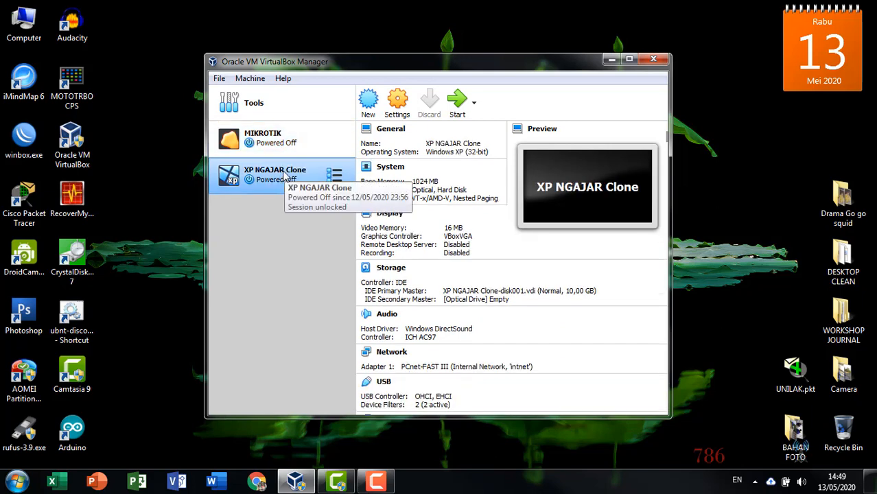
{"action": "left_click", "coordinate": [290, 136]}
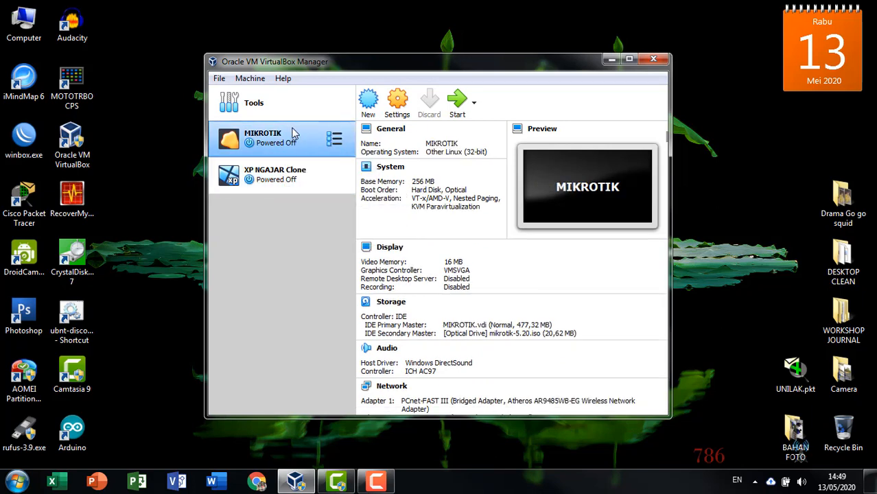
Step: Start the MIKROTIK VM and place its console and the Manager side by side
{"action": "left_click", "coordinate": [458, 101]}
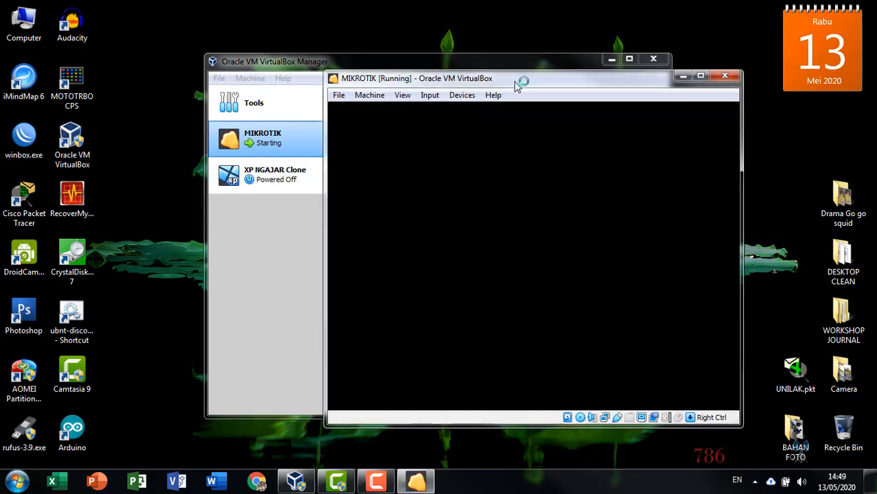
{"action": "left_click_drag", "start_coordinate": [527, 83], "coordinate": [617, 33]}
{"action": "left_click_drag", "start_coordinate": [388, 70], "coordinate": [225, 79]}
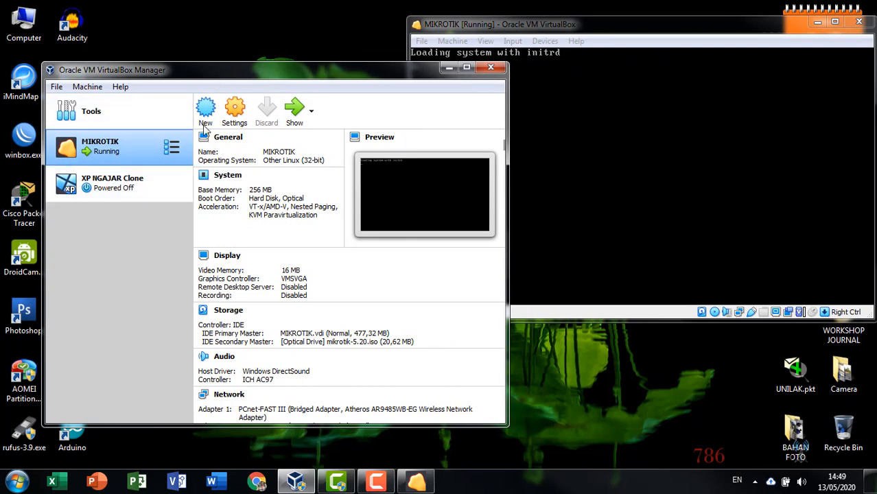
{"action": "left_click_drag", "start_coordinate": [284, 77], "coordinate": [266, 85]}
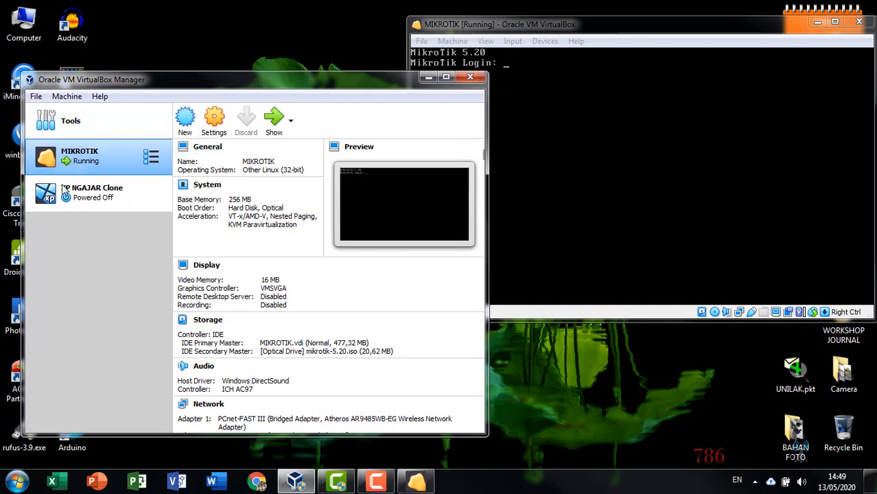
Step: Select XP NGAJAR Clone in the Manager while keeping the MIKROTIK console in view
{"action": "left_click", "coordinate": [52, 206]}
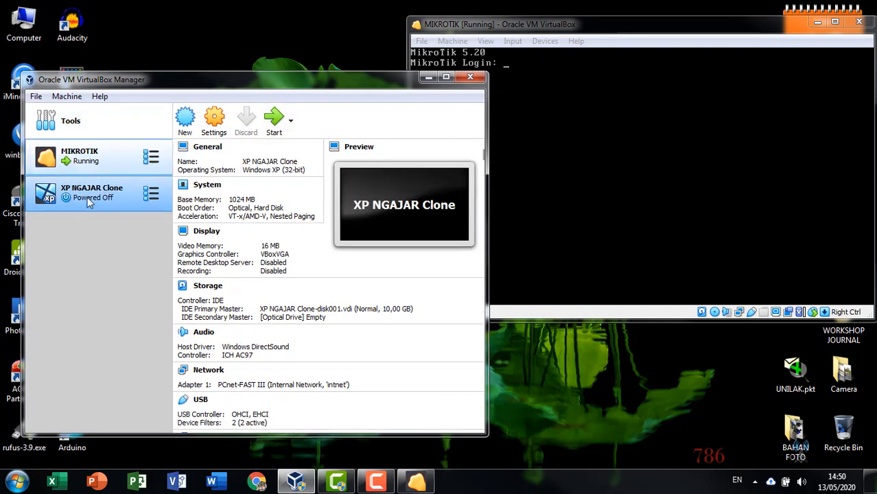
{"action": "left_click", "coordinate": [505, 32]}
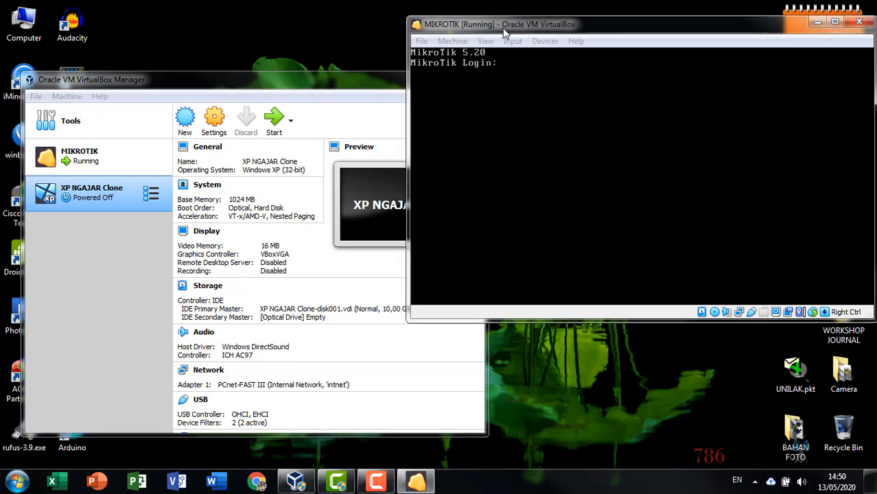
{"action": "left_click_drag", "start_coordinate": [504, 32], "coordinate": [500, 34]}
{"action": "left_click", "coordinate": [47, 227]}
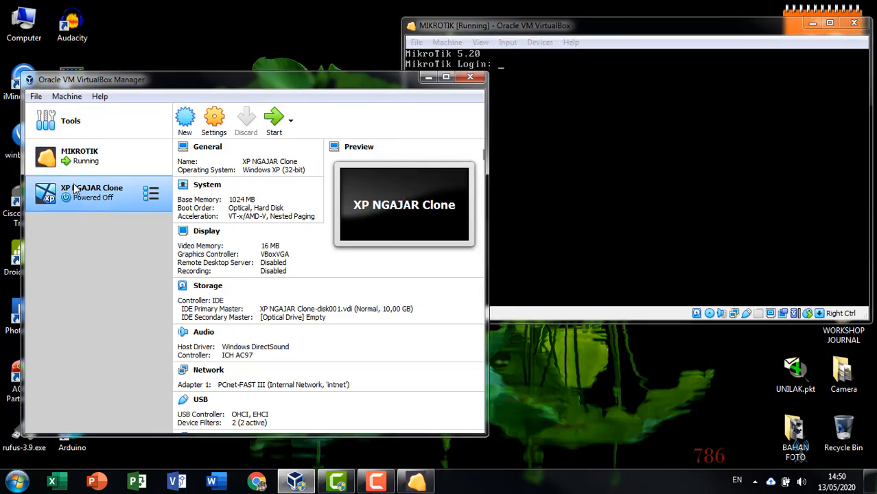
{"action": "left_click", "coordinate": [532, 26]}
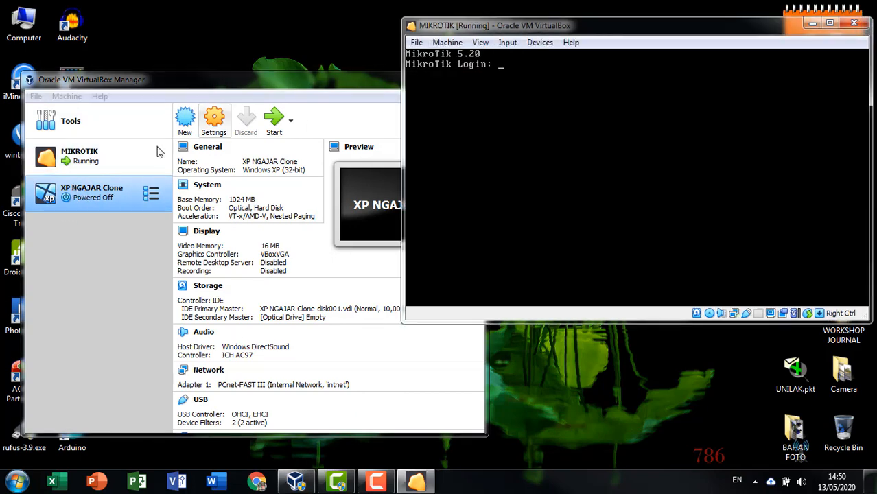
{"action": "left_click", "coordinate": [79, 195]}
Step: Start the XP NGAJAR Clone VM, minimize the Manager and uncover the MIKROTIK window
{"action": "left_click", "coordinate": [278, 127]}
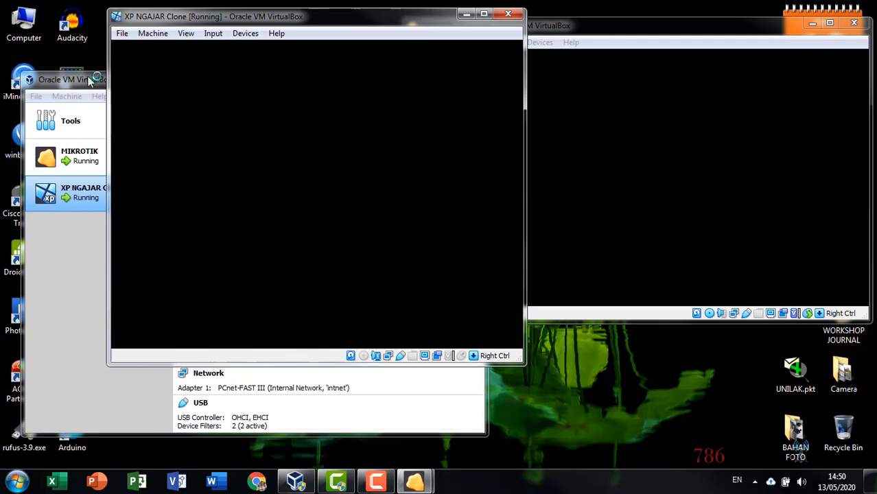
{"action": "left_click", "coordinate": [90, 79]}
{"action": "left_click", "coordinate": [426, 77]}
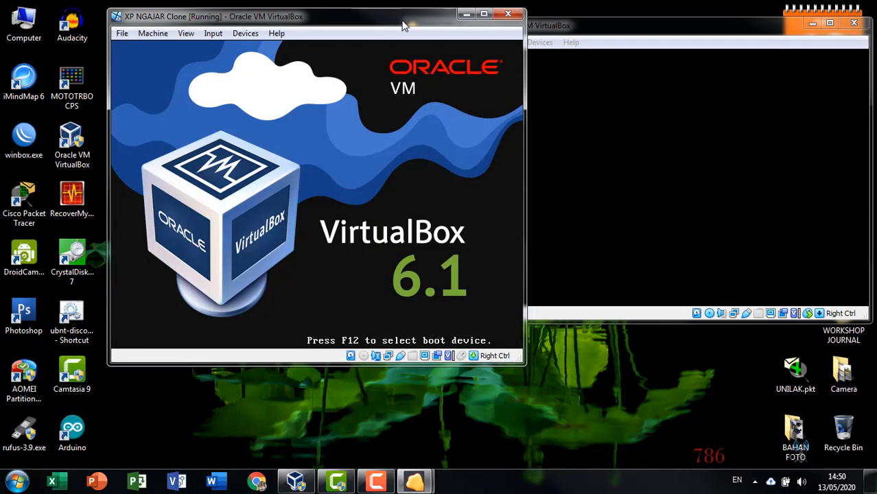
{"action": "mouse_move", "coordinate": [446, 21]}
{"action": "left_mouse_down"}
{"action": "mouse_move", "coordinate": [432, 42]}
{"action": "mouse_move", "coordinate": [354, 95]}
{"action": "left_mouse_up"}
Step: Enter the login name admin at the MikroTik console prompt
{"action": "left_click", "coordinate": [501, 29]}
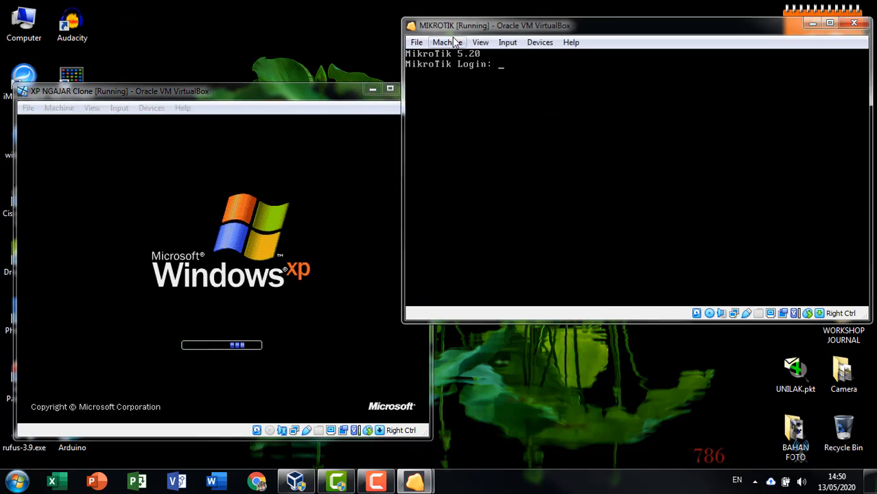
{"action": "type", "text": "admin"}
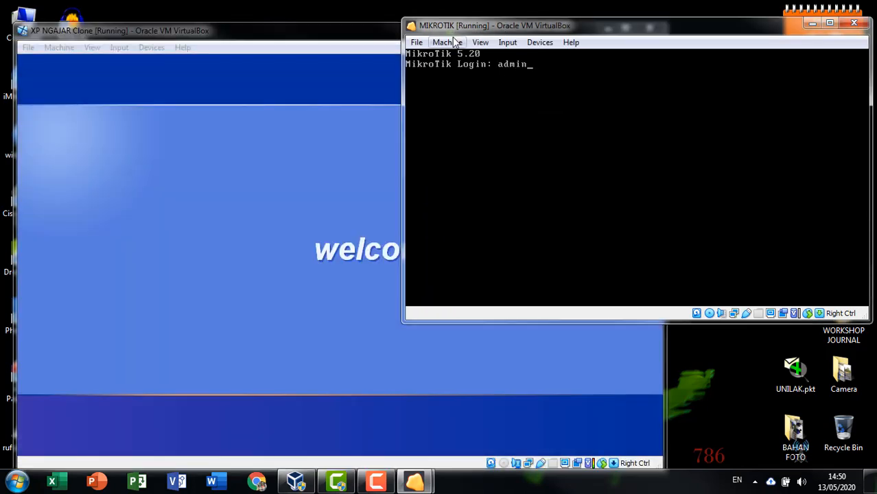
{"action": "key", "text": "Return"}
{"action": "key", "text": "Return"}
{"action": "key", "text": "Return"}
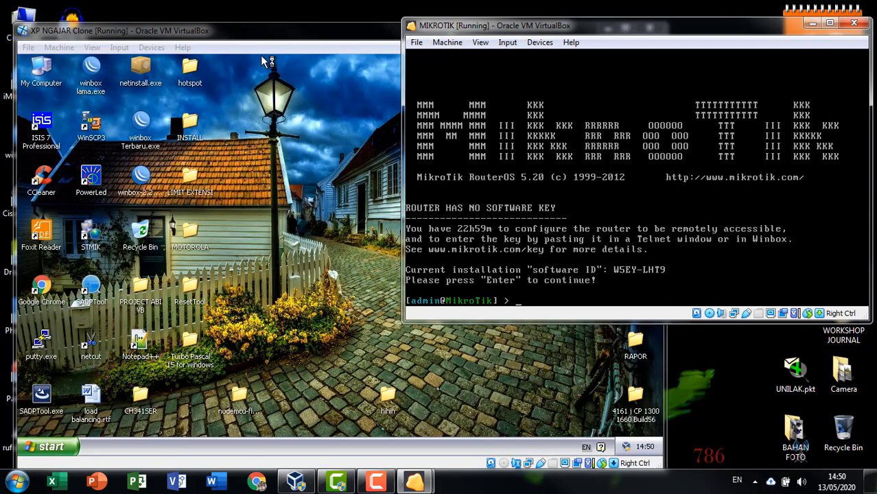
Step: Switch between the MIKROTIK console and XP windows, leaving the XP desktop in front
{"action": "left_click", "coordinate": [288, 36]}
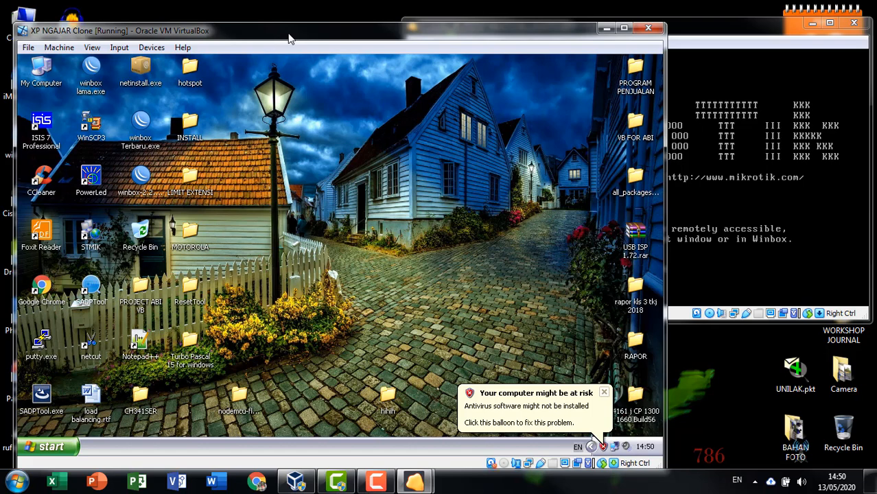
{"action": "left_click", "coordinate": [698, 38]}
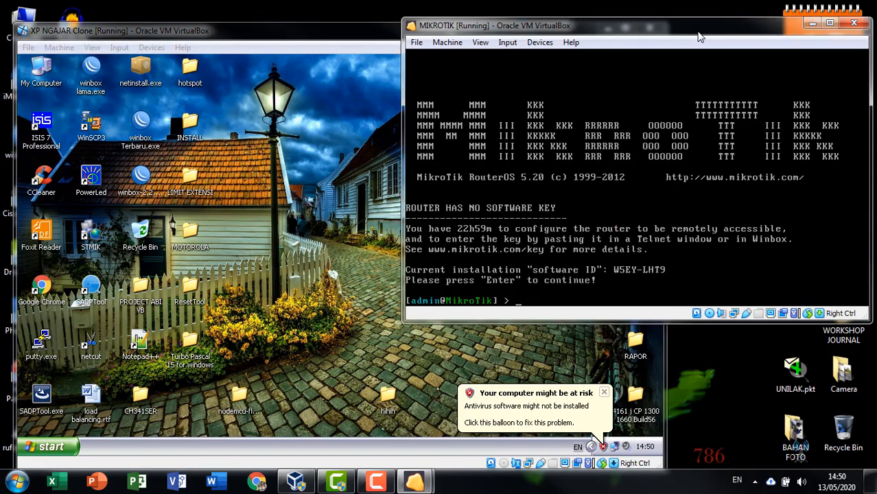
{"action": "left_click_drag", "start_coordinate": [699, 38], "coordinate": [695, 53]}
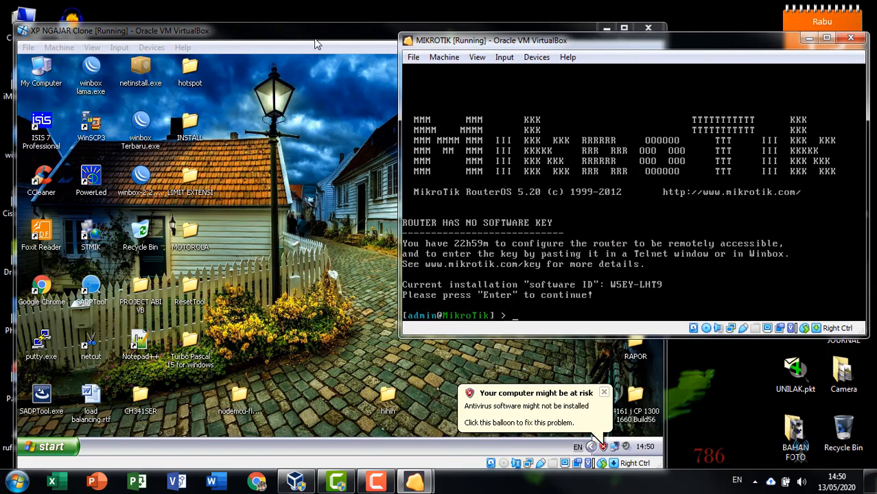
{"action": "left_click_drag", "start_coordinate": [316, 44], "coordinate": [309, 37]}
{"action": "right_click", "coordinate": [320, 180]}
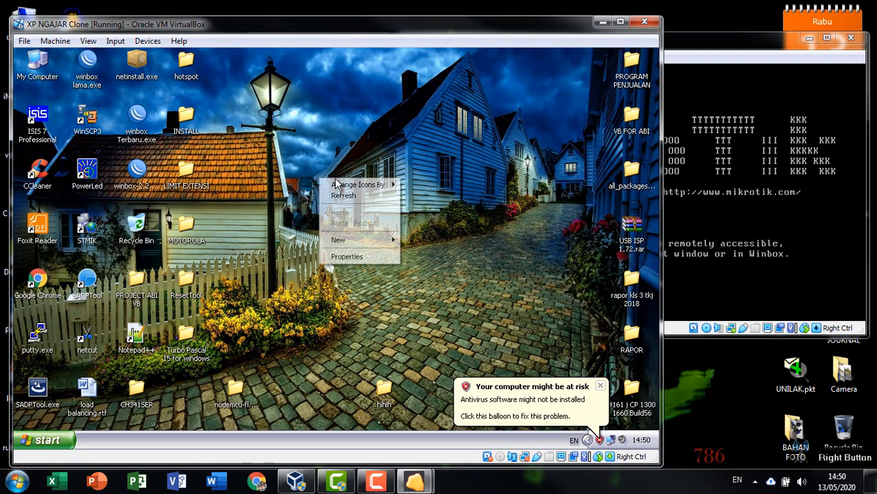
Step: Launch the WinBox loader and pick the discovered router at 100.100.100.1
{"action": "left_click", "coordinate": [343, 196]}
{"action": "double_click", "coordinate": [137, 171]}
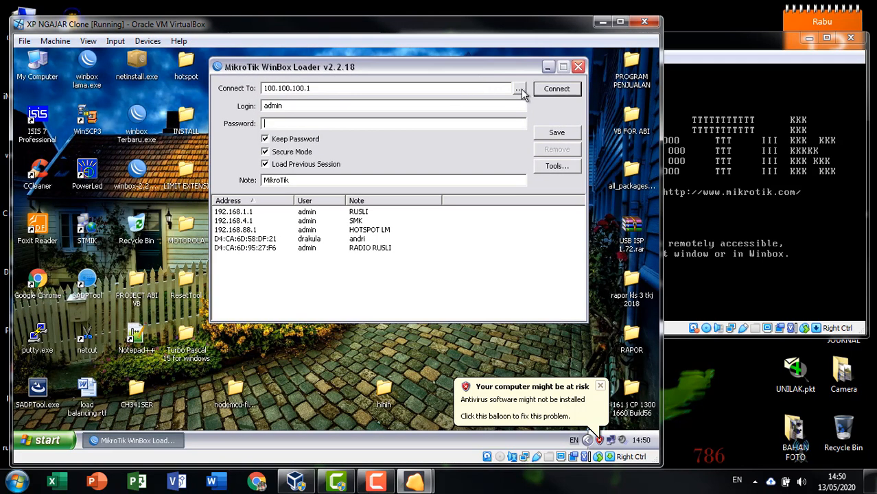
{"action": "left_click", "coordinate": [519, 89]}
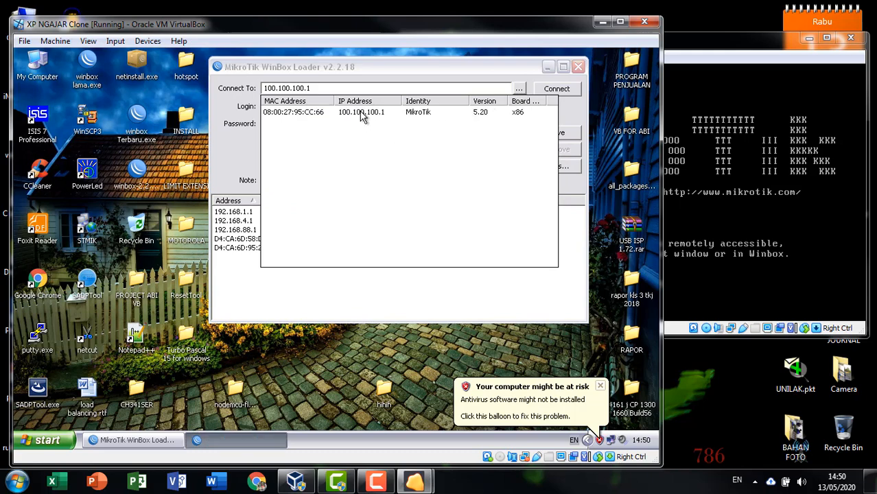
{"action": "left_click", "coordinate": [362, 115]}
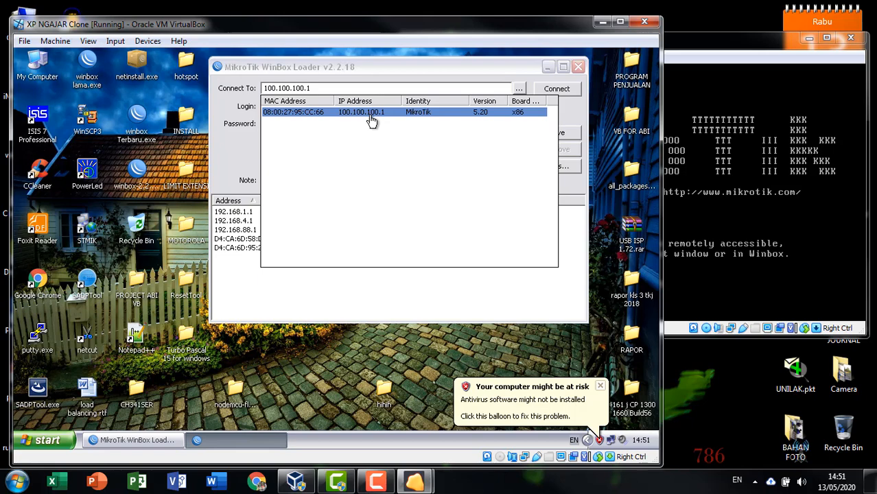
{"action": "double_click", "coordinate": [371, 120]}
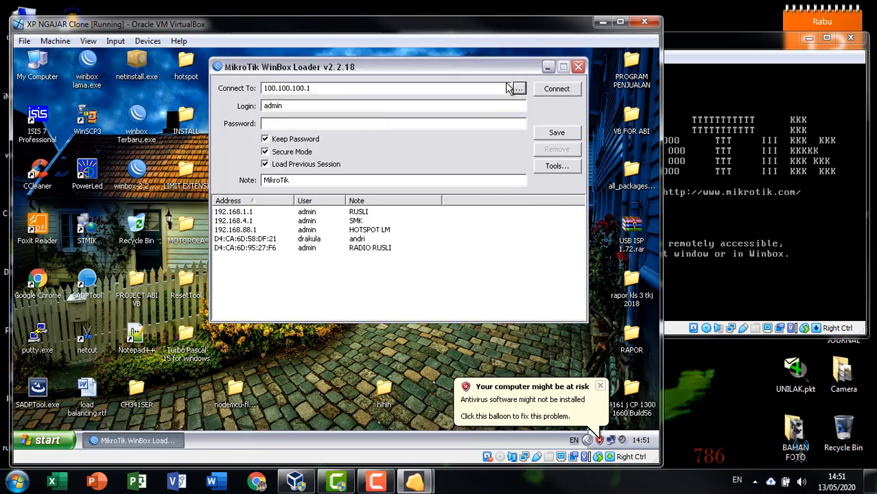
Step: Connect as admin, dismissing the antivirus balloon and the no-software-key notice
{"action": "left_click", "coordinate": [418, 123]}
{"action": "left_click", "coordinate": [548, 88]}
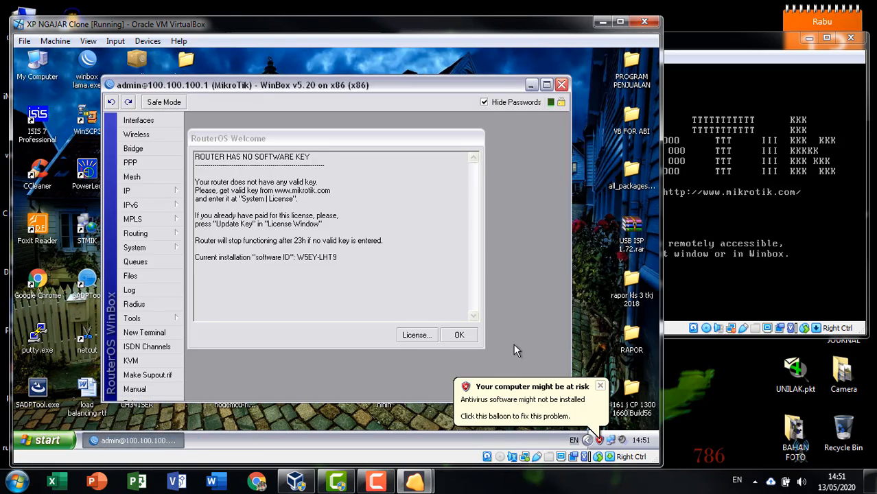
{"action": "left_click", "coordinate": [600, 386]}
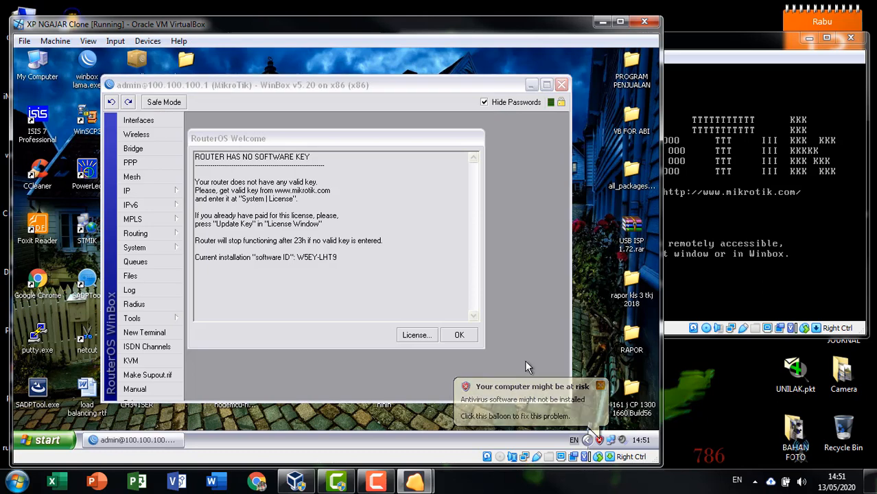
{"action": "left_click", "coordinate": [452, 337]}
{"action": "left_click_drag", "start_coordinate": [298, 88], "coordinate": [353, 65]}
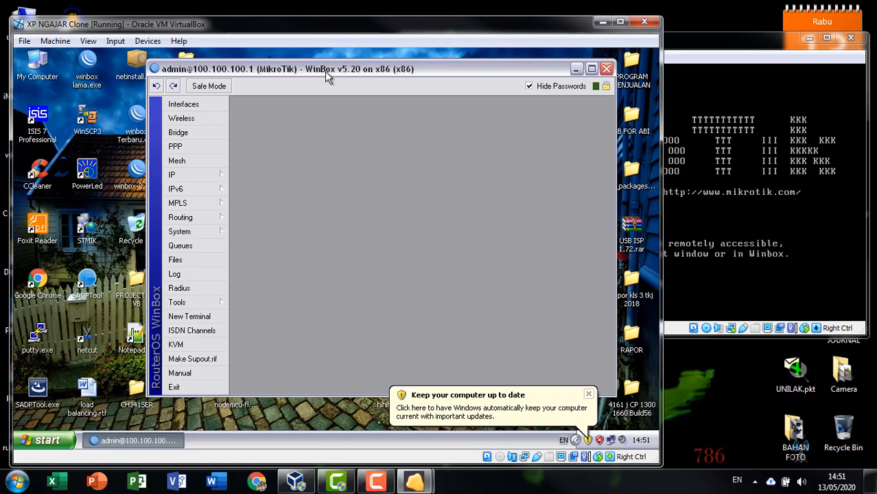
Step: Run 'user print detail' in the router console to list the users
{"action": "left_click", "coordinate": [704, 37]}
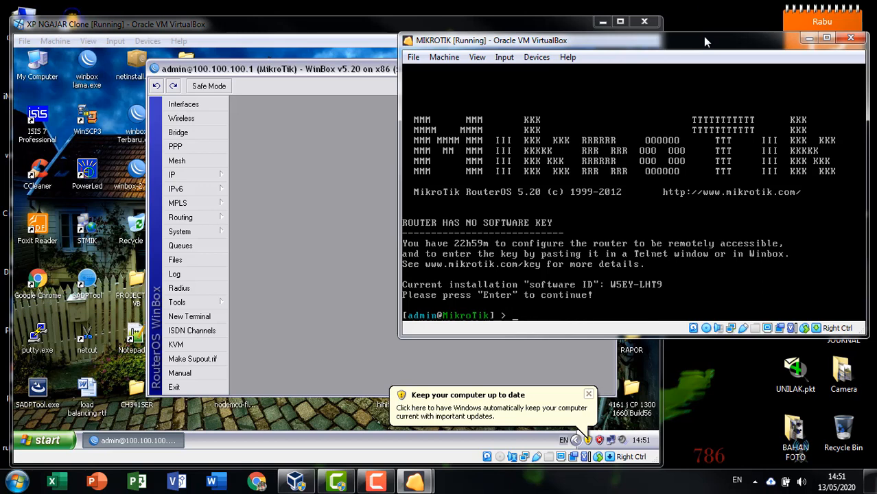
{"action": "type", "text": "user print detai"}
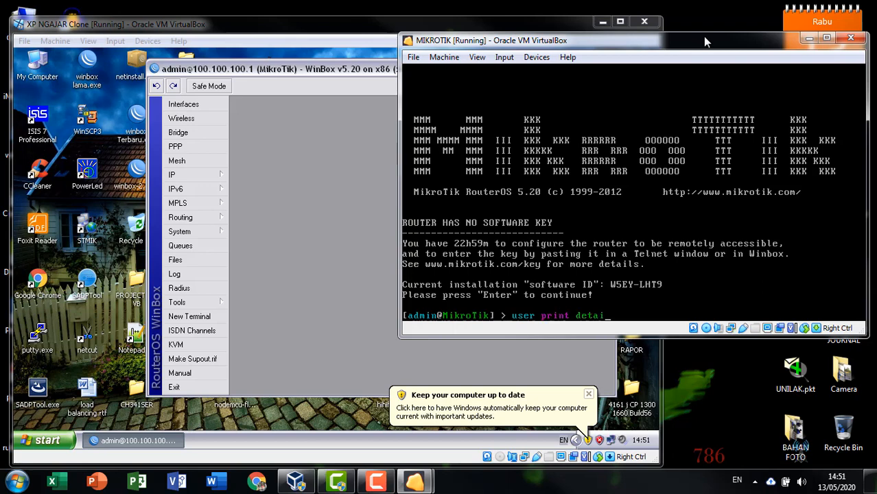
{"action": "type", "text": "l"}
{"action": "key", "text": "Return"}
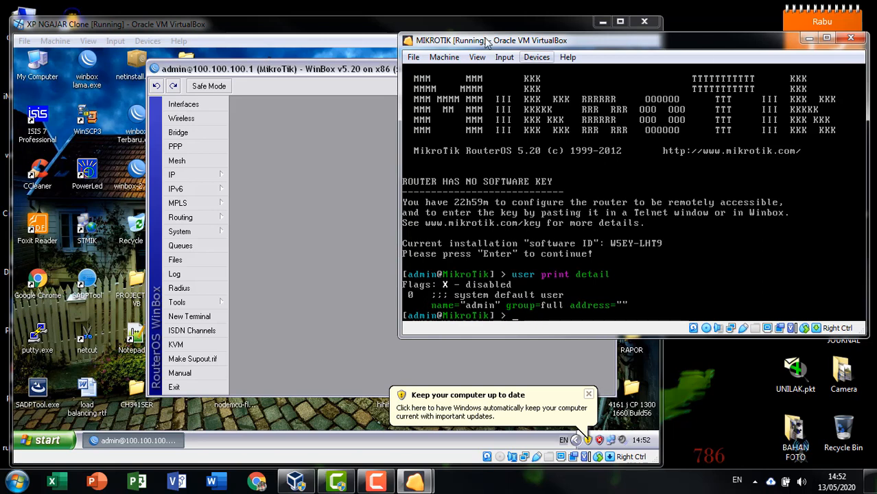
{"action": "left_click", "coordinate": [323, 77]}
Step: Browse the IP and System submenus and open the Users list
{"action": "left_click", "coordinate": [208, 175]}
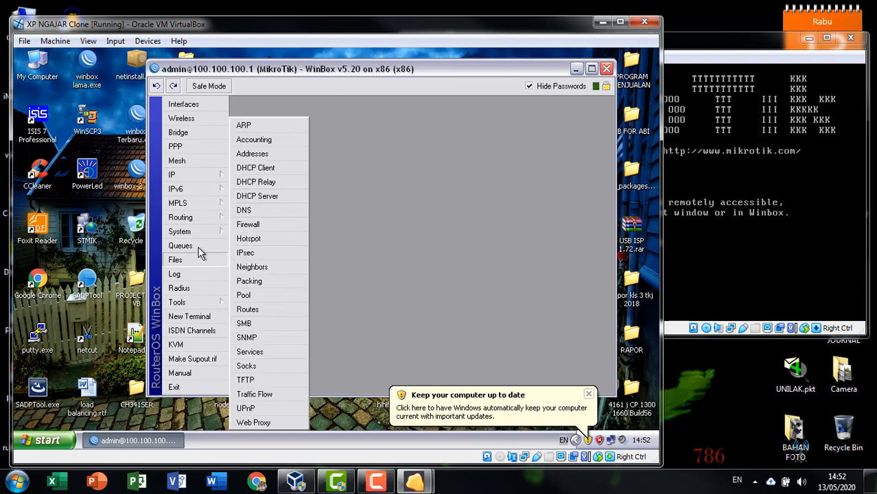
{"action": "left_click", "coordinate": [180, 231]}
{"action": "scroll", "coordinate": [264, 384], "scroll_direction": "down", "scroll_amount": 1}
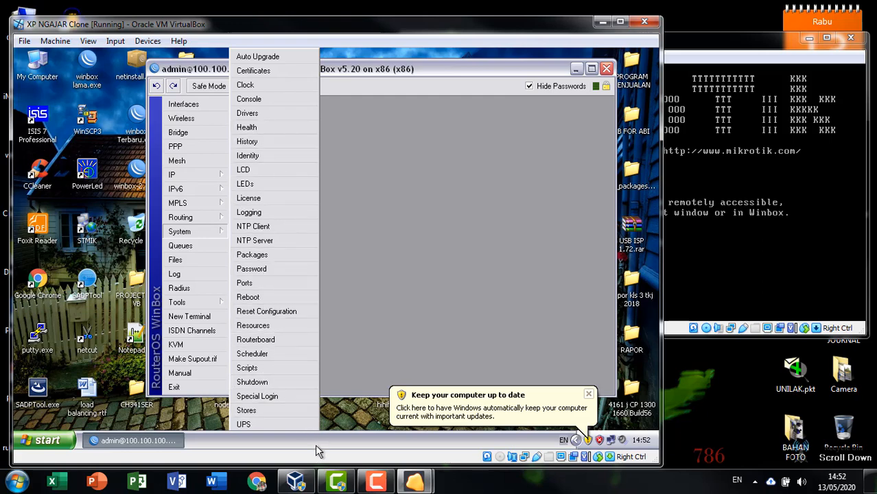
{"action": "double_click", "coordinate": [563, 16]}
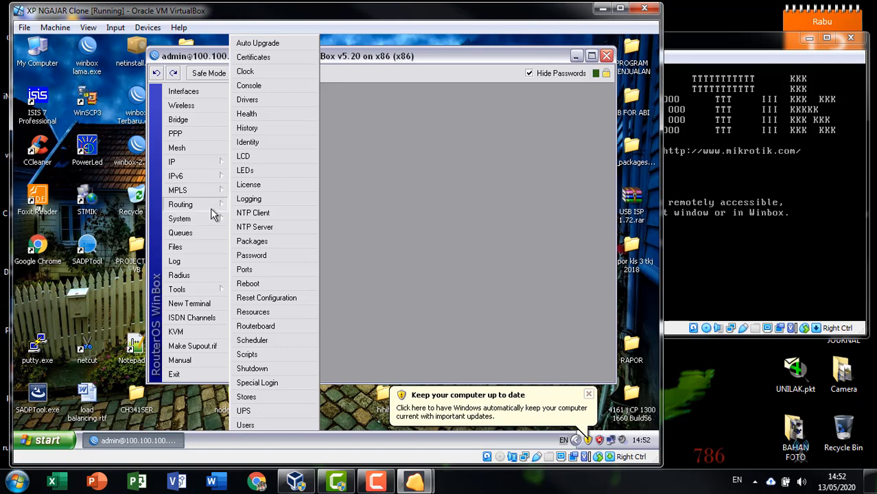
{"action": "left_click", "coordinate": [252, 426]}
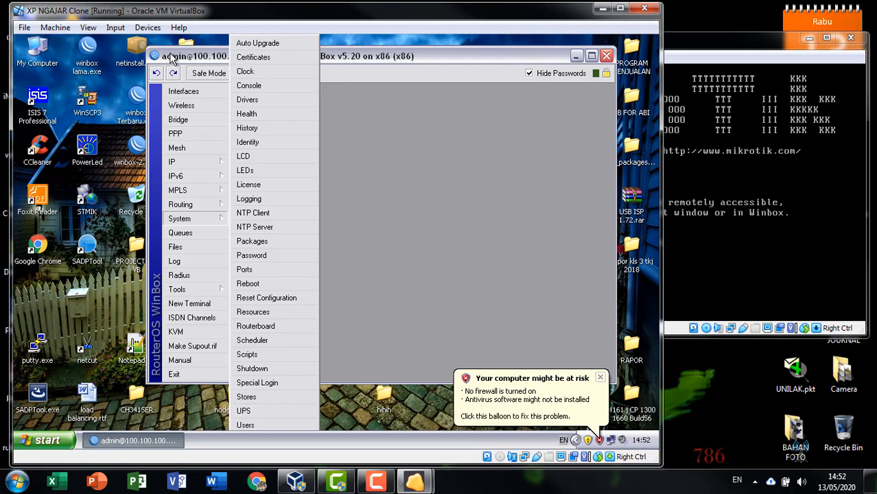
Step: Close the session and reconnect to 100.100.100.1 through the WinBox loader, dismissing the welcome notice
{"action": "left_click", "coordinate": [606, 55]}
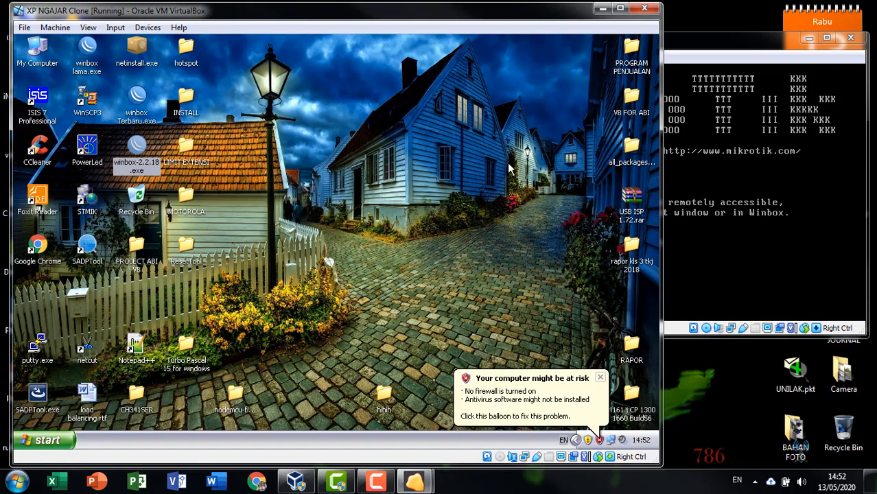
{"action": "double_click", "coordinate": [131, 148]}
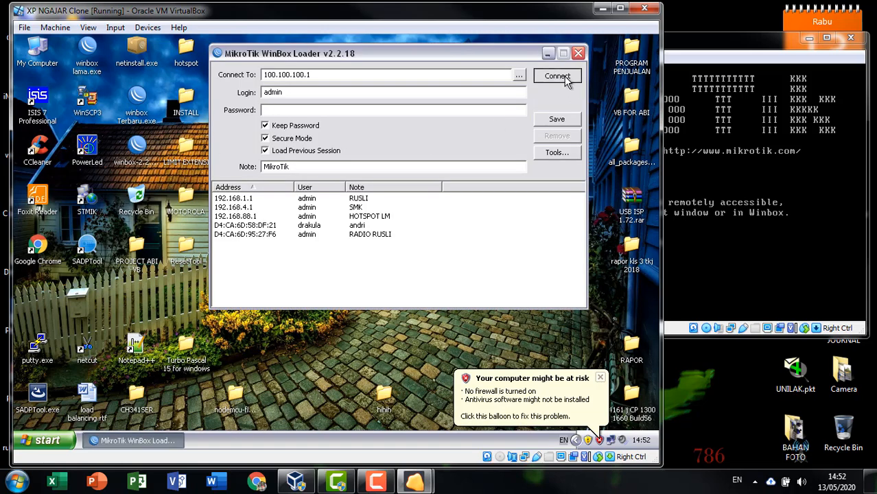
{"action": "left_click", "coordinate": [564, 77]}
{"action": "left_click", "coordinate": [449, 329]}
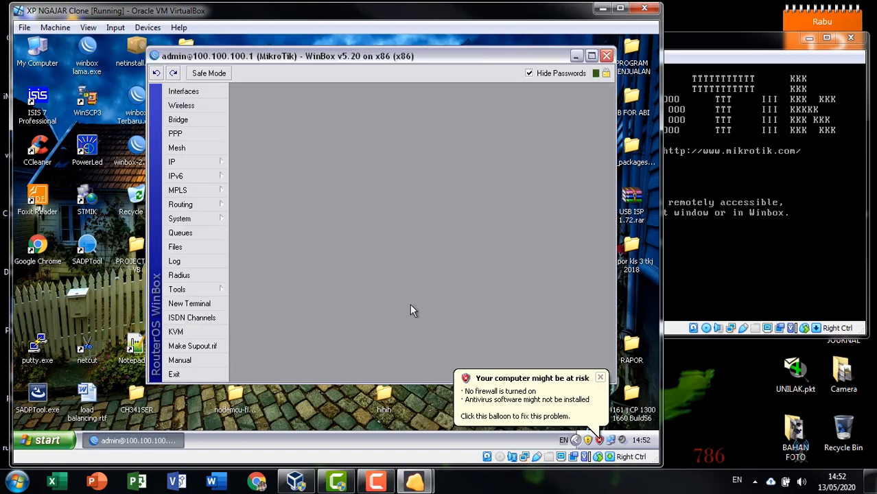
Step: Open System > Users and bring up the admin user's properties
{"action": "left_click", "coordinate": [189, 220]}
{"action": "left_click", "coordinate": [256, 422]}
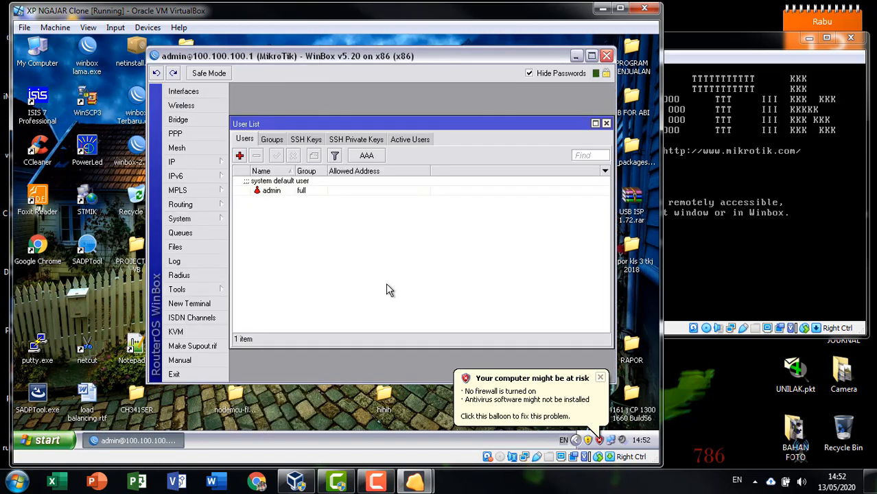
{"action": "left_click", "coordinate": [314, 193]}
{"action": "left_click", "coordinate": [715, 42]}
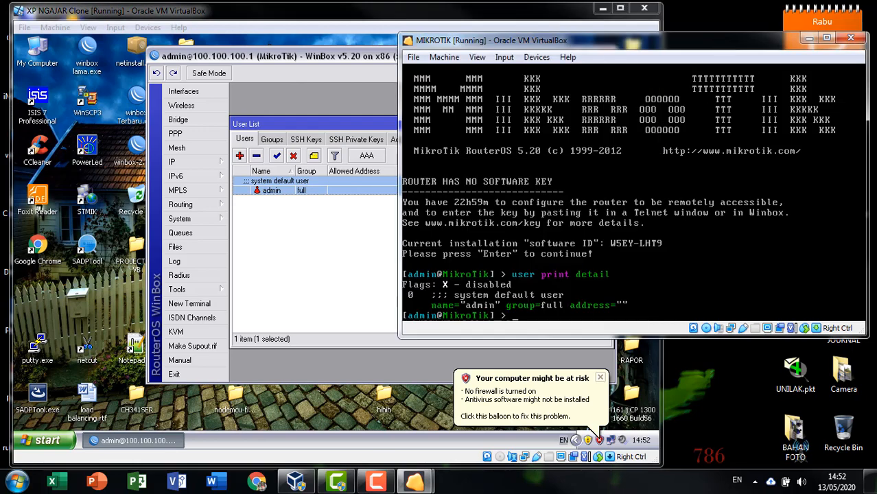
{"action": "left_click", "coordinate": [278, 218]}
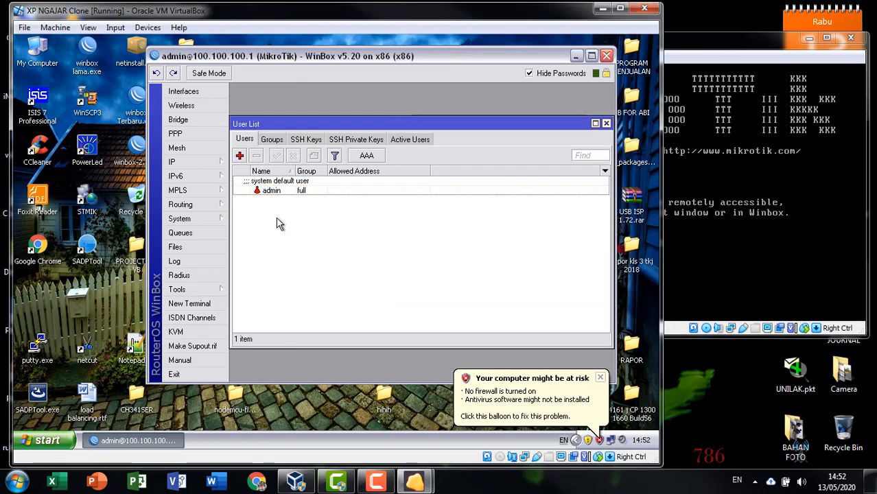
{"action": "left_click", "coordinate": [300, 192]}
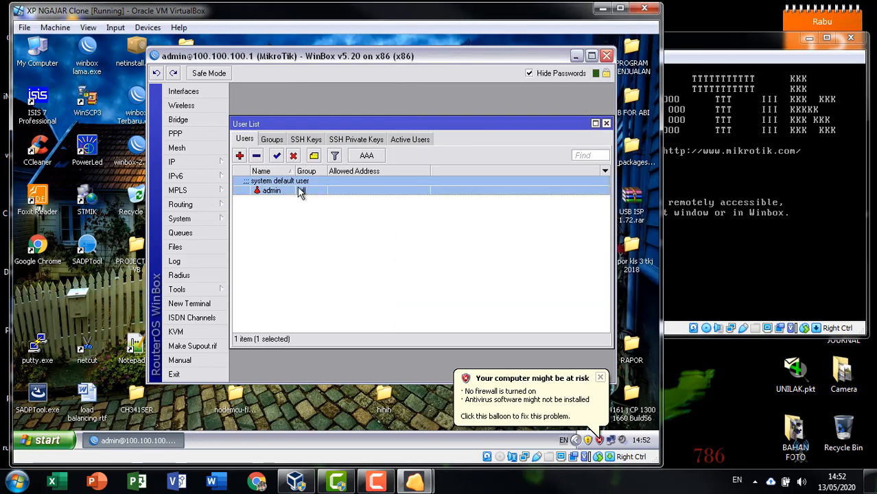
{"action": "double_click", "coordinate": [301, 192]}
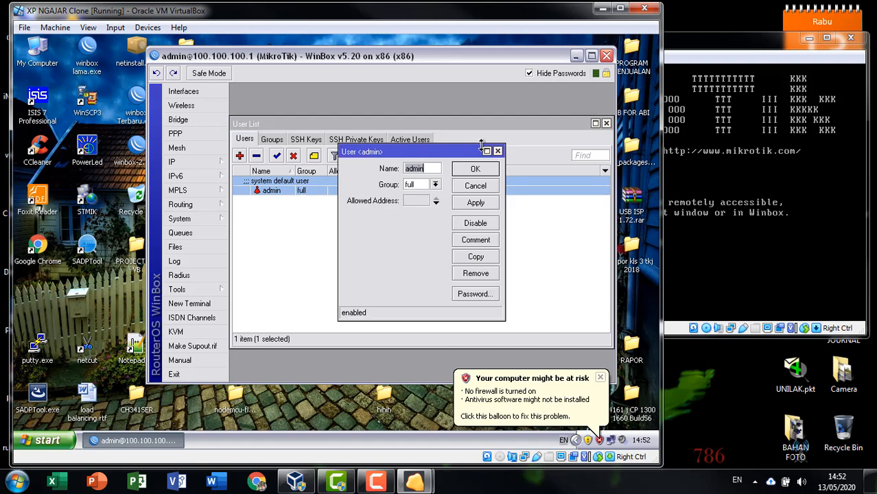
Step: Check admin's Group options, leave it on full, and cancel the dialog
{"action": "left_click", "coordinate": [497, 152]}
{"action": "left_click", "coordinate": [434, 185]}
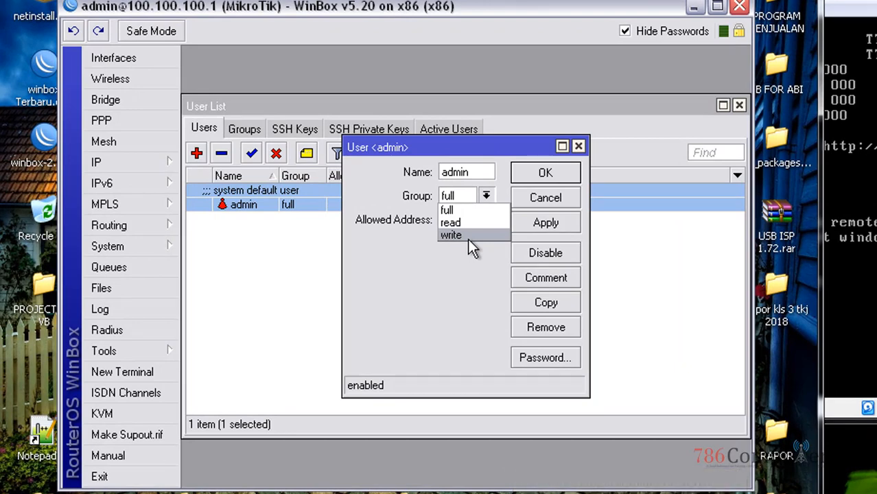
{"action": "left_click", "coordinate": [541, 227]}
{"action": "left_click", "coordinate": [558, 203]}
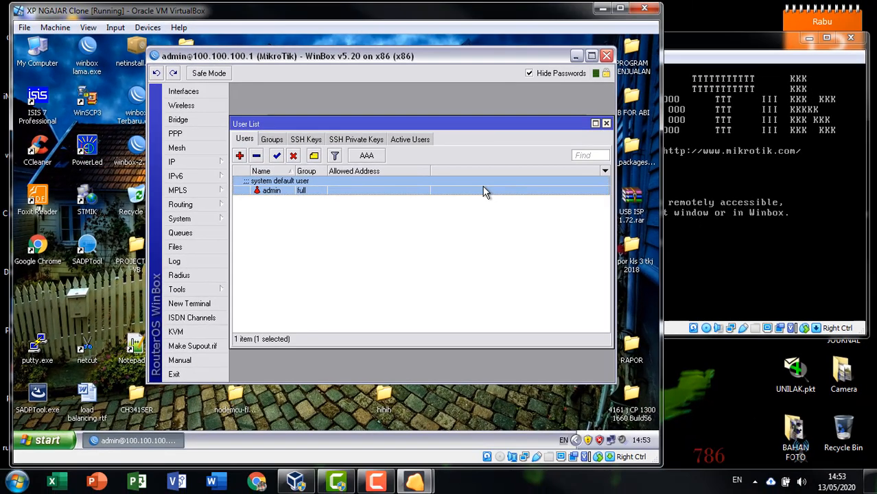
Step: Rearrange the WinBox and user list windows, then reopen admin's properties
{"action": "left_click", "coordinate": [430, 218]}
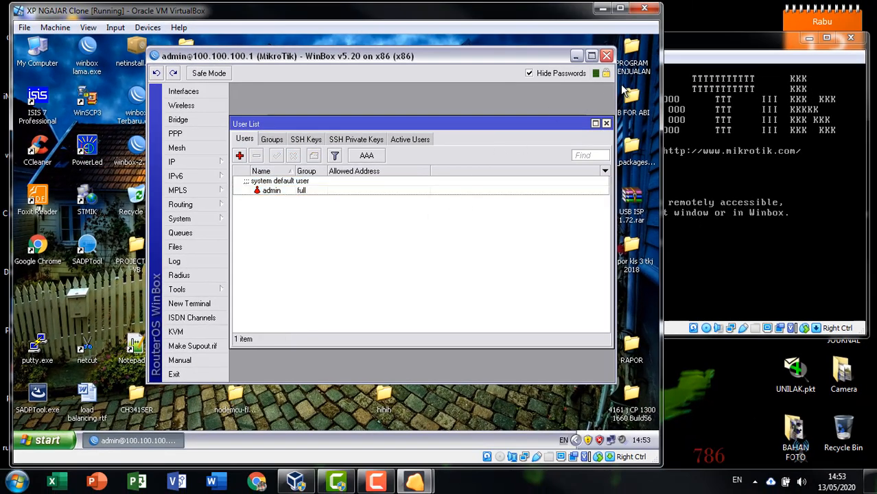
{"action": "left_click_drag", "start_coordinate": [614, 96], "coordinate": [632, 96]}
{"action": "left_click_drag", "start_coordinate": [539, 120], "coordinate": [547, 100]}
{"action": "left_click", "coordinate": [329, 170]}
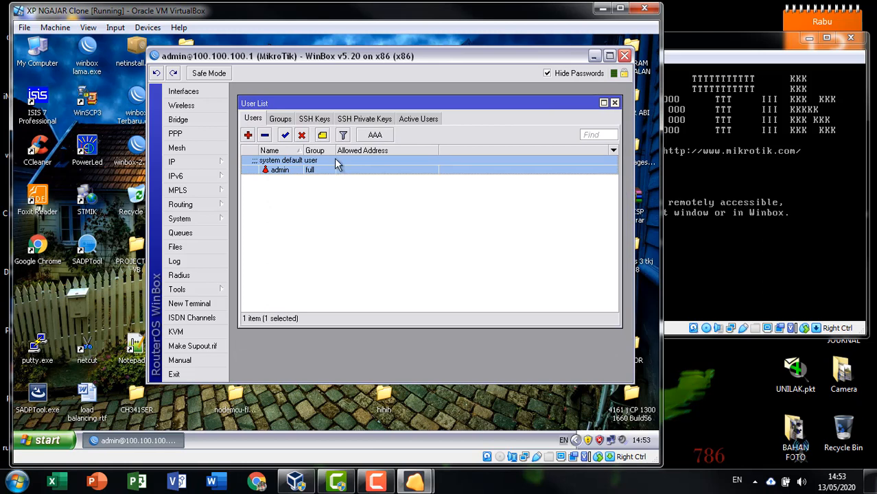
{"action": "double_click", "coordinate": [336, 162]}
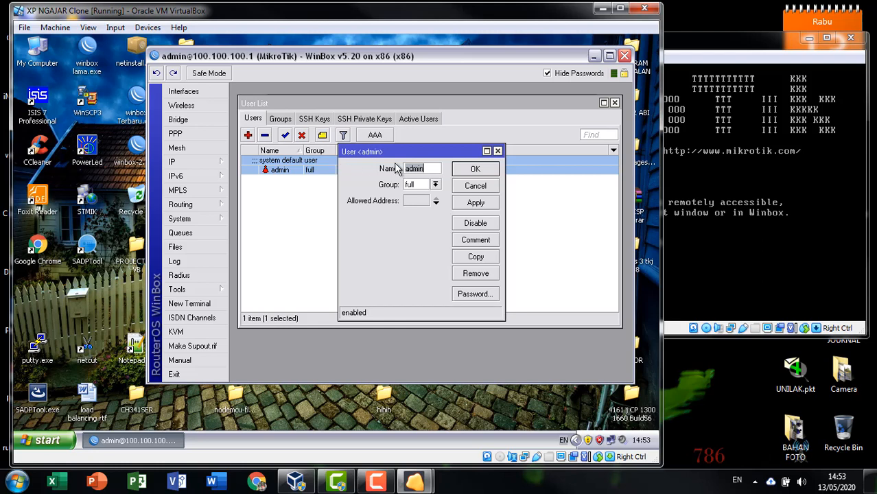
Step: Enter and confirm a new password for admin, apply it and close the properties
{"action": "left_click", "coordinate": [484, 294]}
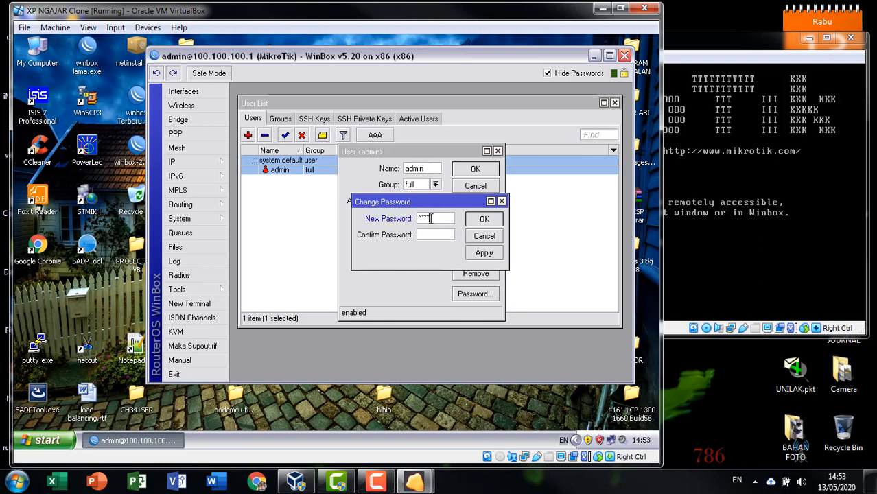
{"action": "type", "text": "**"}
{"action": "key", "text": "BackSpace"}
{"action": "key", "text": "BackSpace"}
{"action": "key", "text": "BackSpace"}
{"action": "key", "text": "BackSpace"}
{"action": "key", "text": "BackSpace"}
{"action": "type", "text": "**"}
{"action": "left_click", "coordinate": [429, 234]}
{"action": "type", "text": "******"}
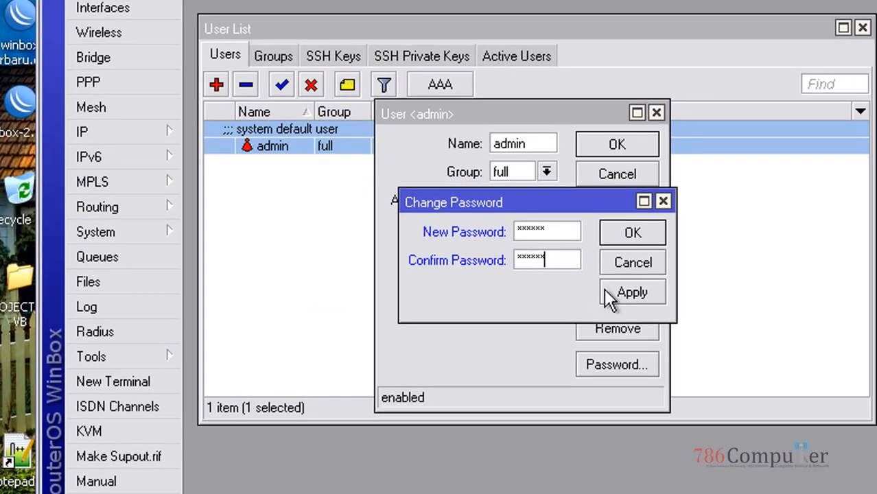
{"action": "left_click", "coordinate": [640, 232]}
{"action": "left_click", "coordinate": [644, 145]}
{"action": "left_click", "coordinate": [601, 241]}
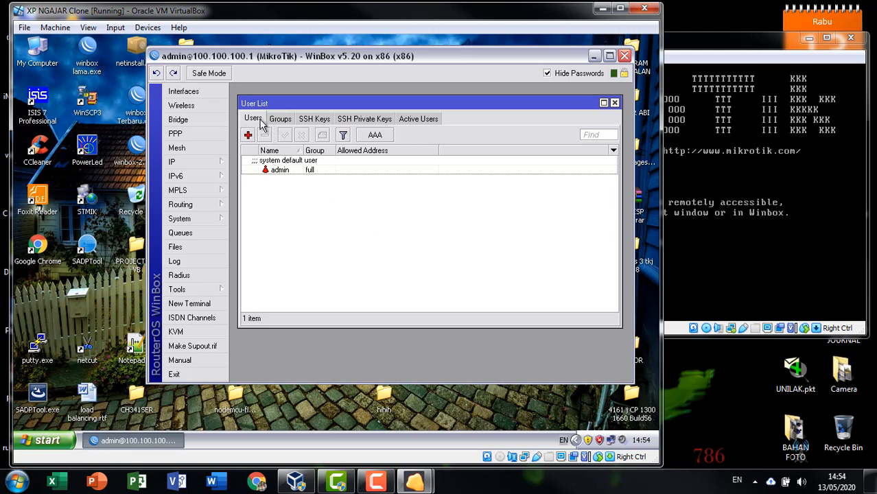
Step: Add user karyawan in the read group with a password and comment 'karyawan monitor'
{"action": "left_click", "coordinate": [248, 135]}
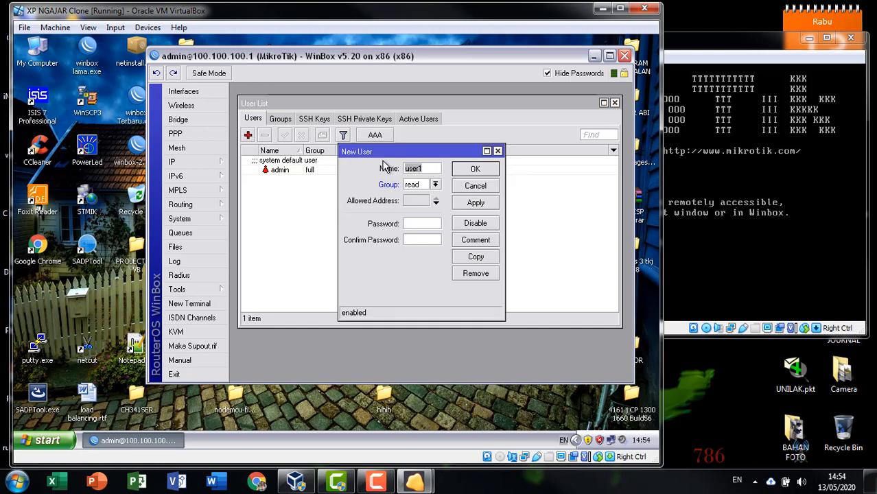
{"action": "type", "text": "karyawan"}
{"action": "left_click", "coordinate": [434, 185]}
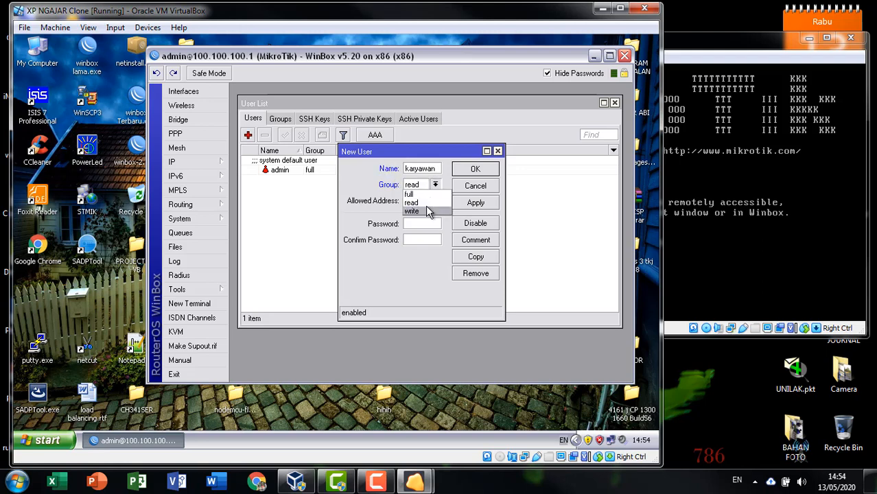
{"action": "left_click", "coordinate": [426, 203]}
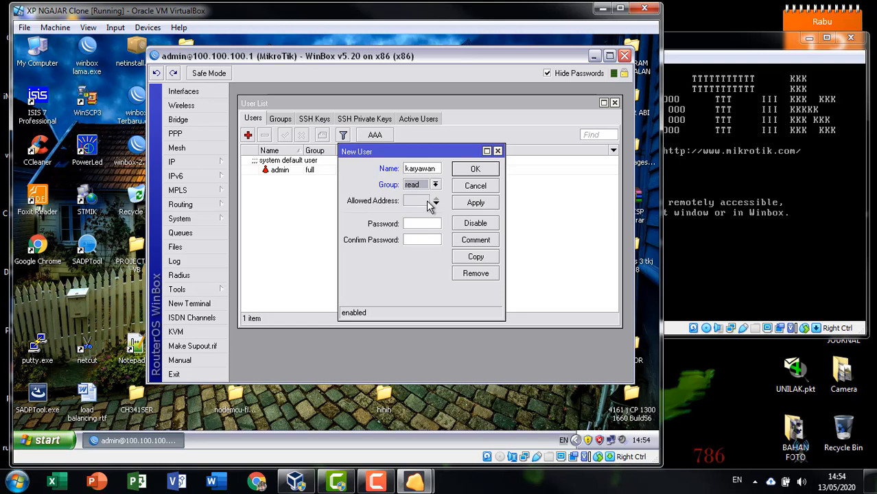
{"action": "left_click", "coordinate": [417, 223]}
{"action": "type", "text": "******"}
{"action": "key", "text": "Tab"}
{"action": "type", "text": "******"}
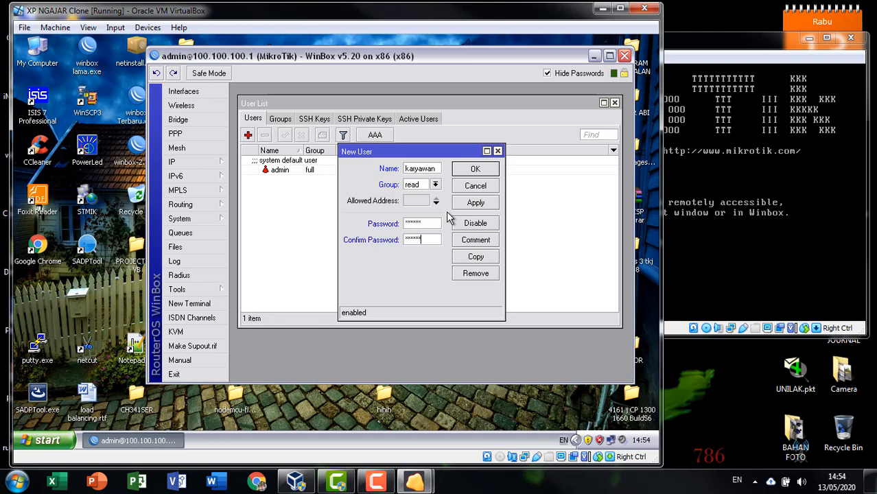
{"action": "left_click", "coordinate": [473, 239]}
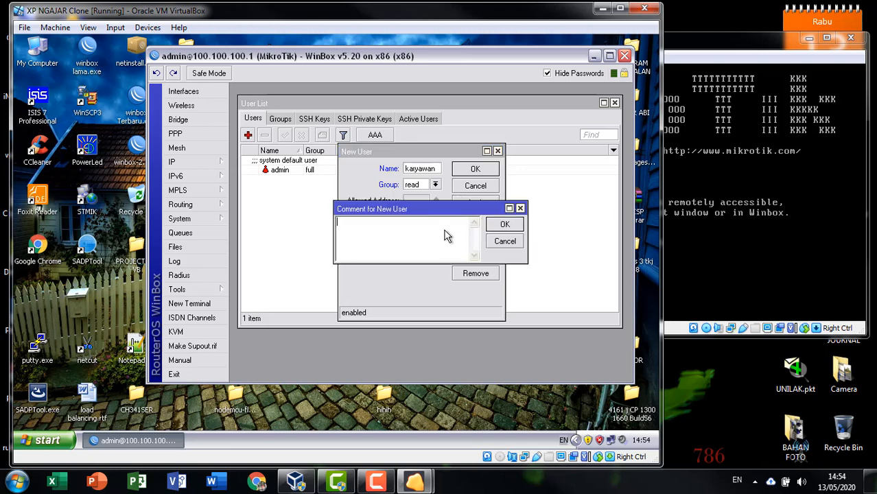
{"action": "type", "text": "karyawan monitor"}
{"action": "left_click", "coordinate": [503, 227]}
Step: After the invalid group error, re-enter and confirm the password, then save and close the user
{"action": "left_click", "coordinate": [473, 168]}
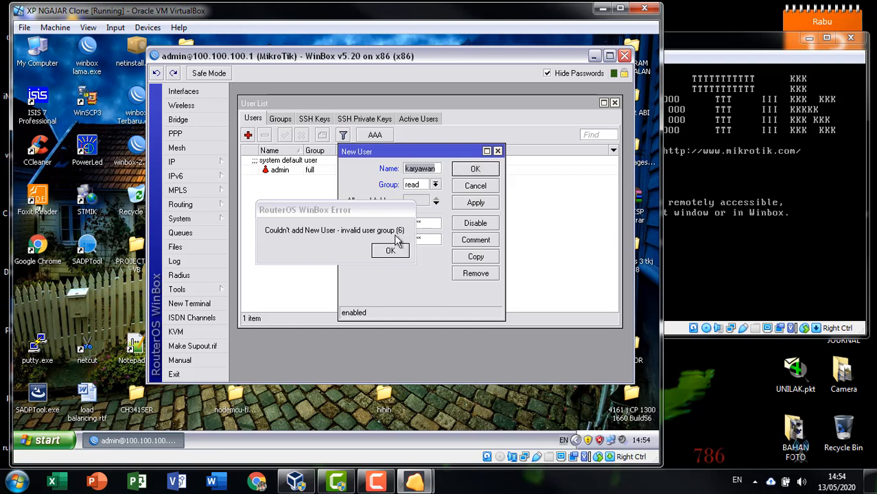
{"action": "left_click", "coordinate": [391, 251]}
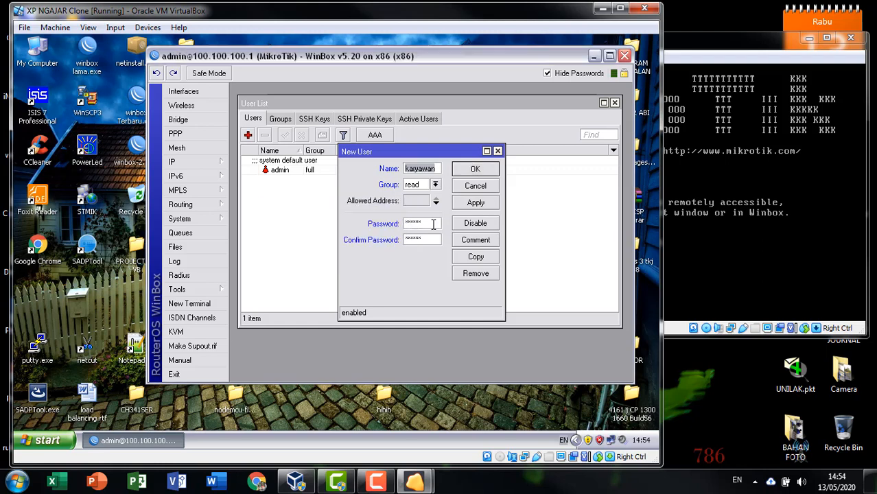
{"action": "left_click", "coordinate": [432, 223]}
{"action": "left_click_drag", "start_coordinate": [420, 227], "coordinate": [362, 228]}
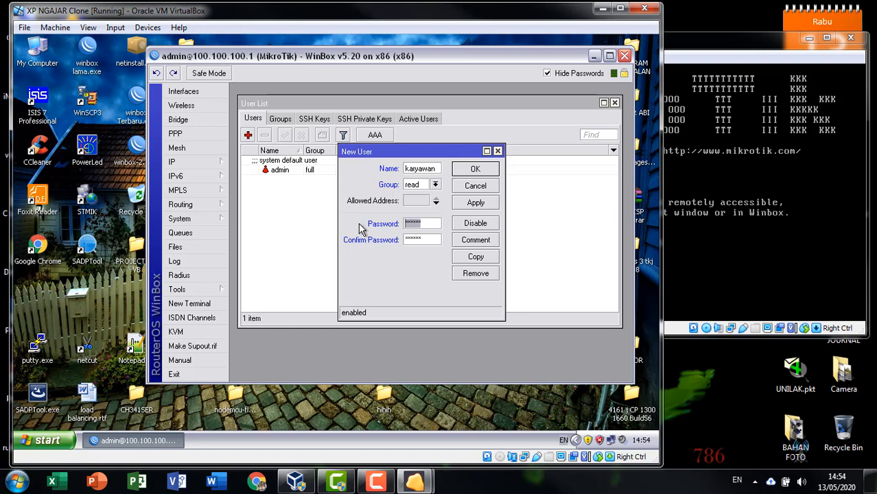
{"action": "type", "text": "******"}
{"action": "key", "text": "Tab"}
{"action": "type", "text": "******"}
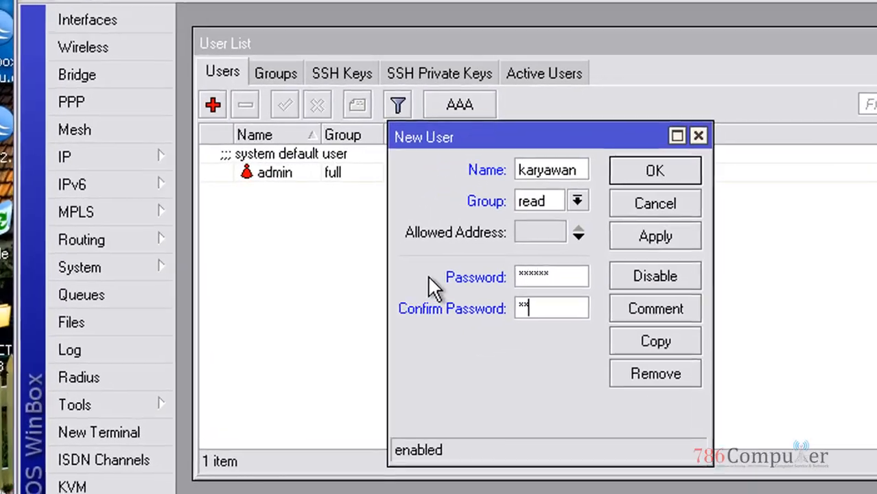
{"action": "left_click", "coordinate": [657, 236]}
{"action": "left_click", "coordinate": [676, 175]}
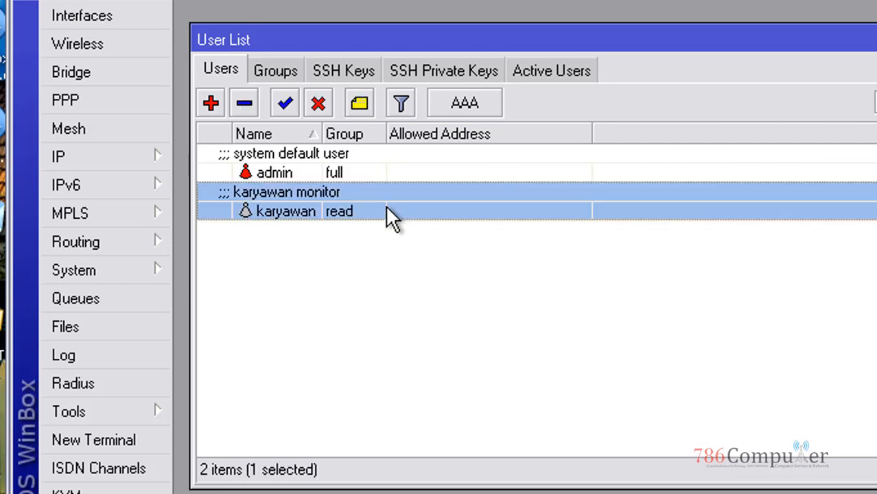
Step: Reopen and close karyawan's settings, widen the Name column, and reselect karyawan in the user list
{"action": "double_click", "coordinate": [390, 212]}
{"action": "left_click", "coordinate": [650, 173]}
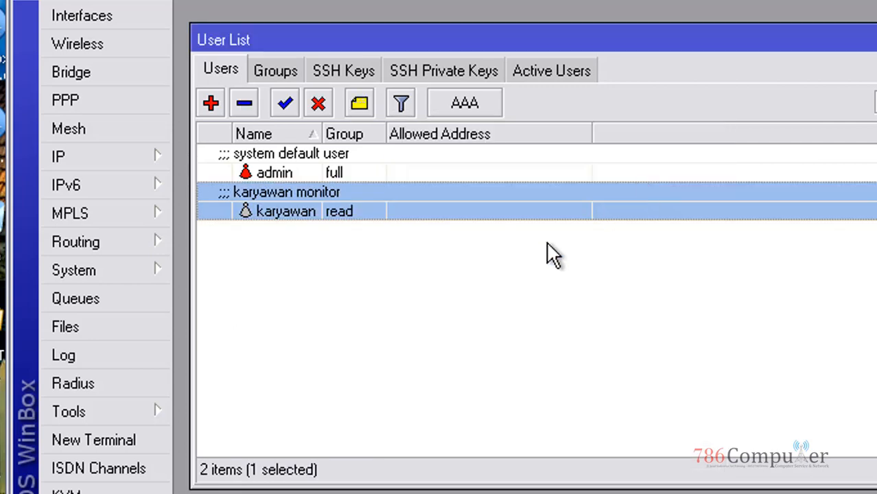
{"action": "left_click", "coordinate": [305, 246]}
{"action": "left_click_drag", "start_coordinate": [323, 134], "coordinate": [416, 135]}
{"action": "left_click", "coordinate": [440, 209]}
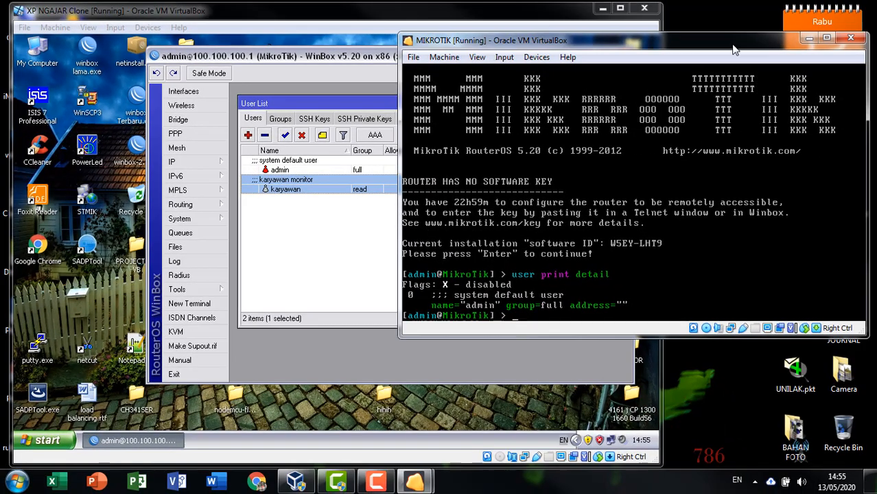
Step: Rerun 'user print detail' in the router console, then return to WinBox
{"action": "left_click_drag", "start_coordinate": [731, 45], "coordinate": [739, 66]}
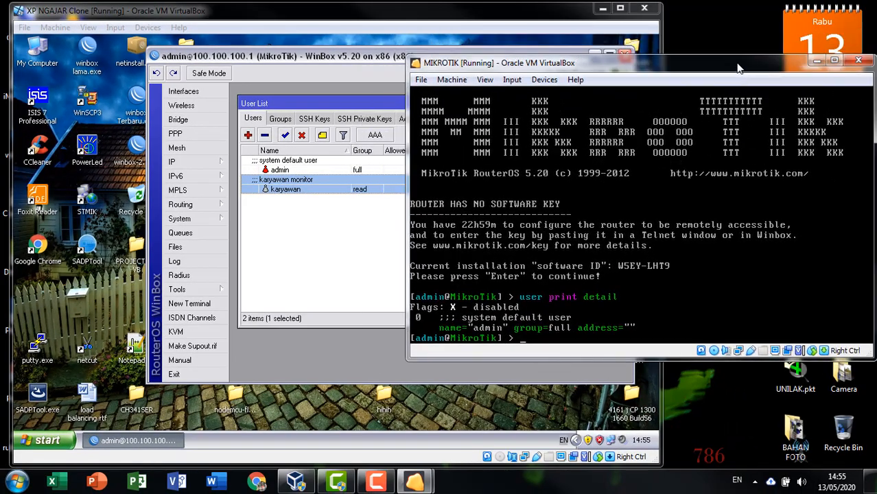
{"action": "key", "text": "Up"}
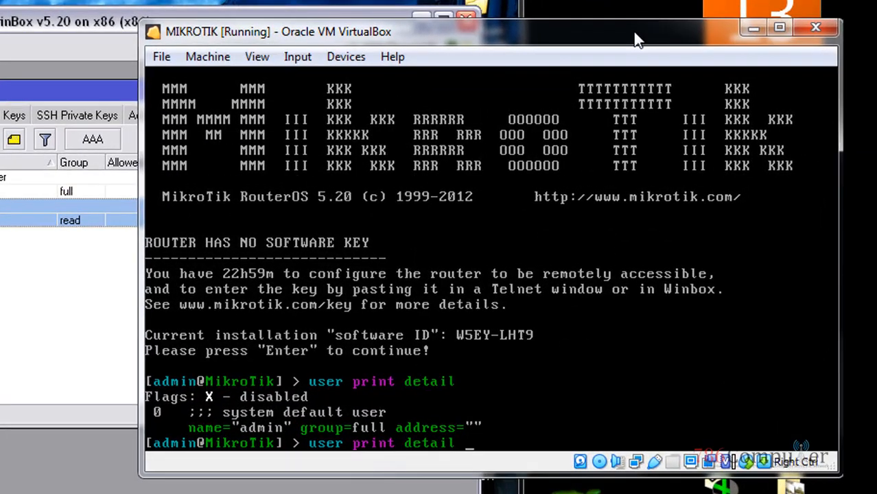
{"action": "key", "text": "Return"}
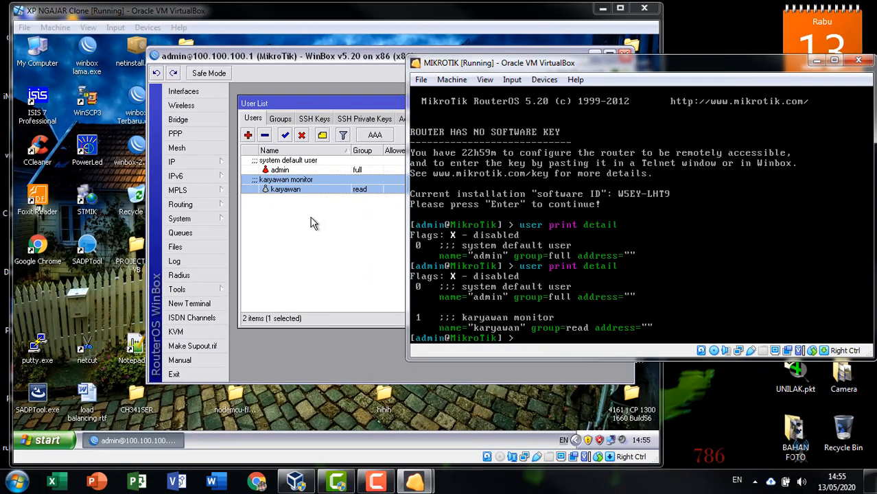
{"action": "left_click", "coordinate": [311, 223]}
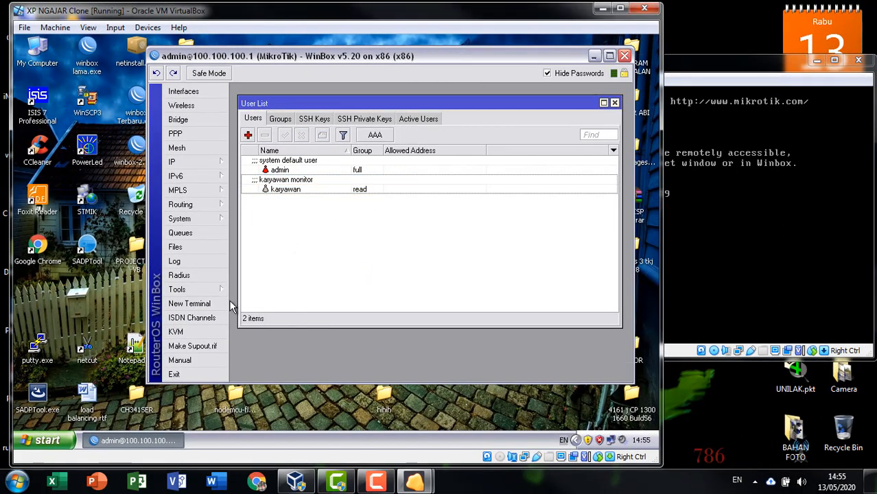
Step: Launch WinBox Loader and close the current admin WinBox session
{"action": "left_click_drag", "start_coordinate": [195, 384], "coordinate": [195, 407]}
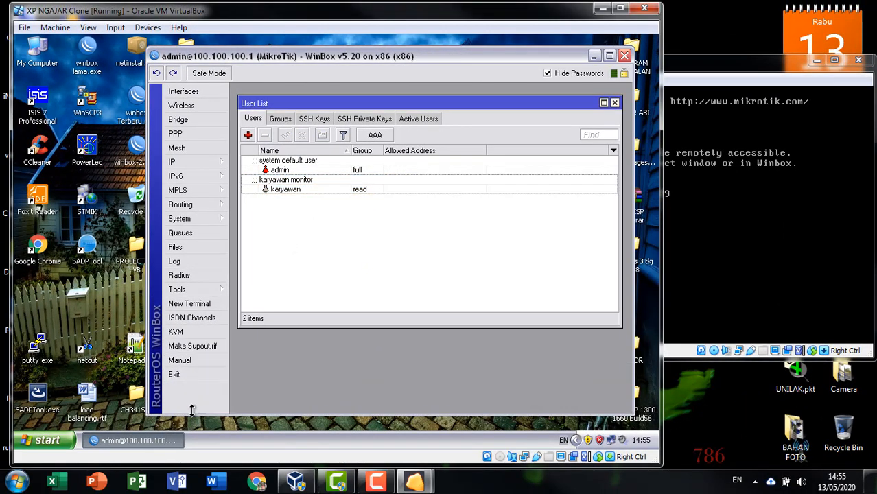
{"action": "double_click", "coordinate": [141, 166]}
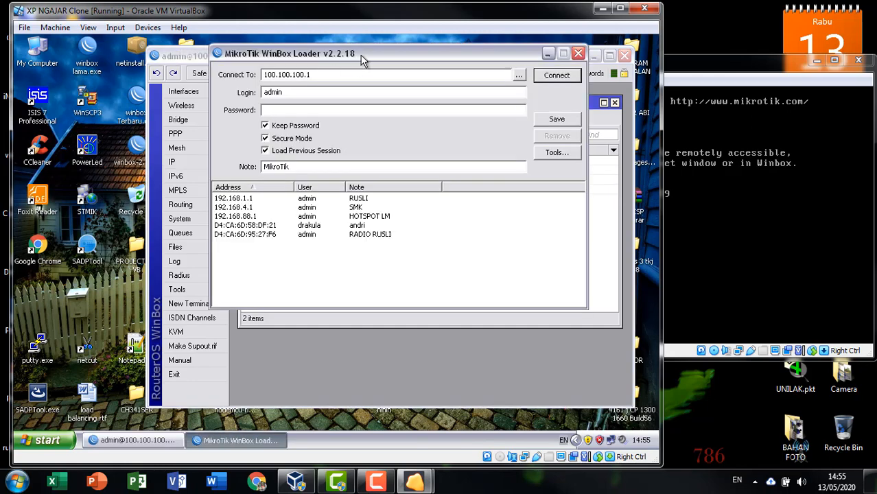
{"action": "left_click_drag", "start_coordinate": [364, 55], "coordinate": [170, 83]}
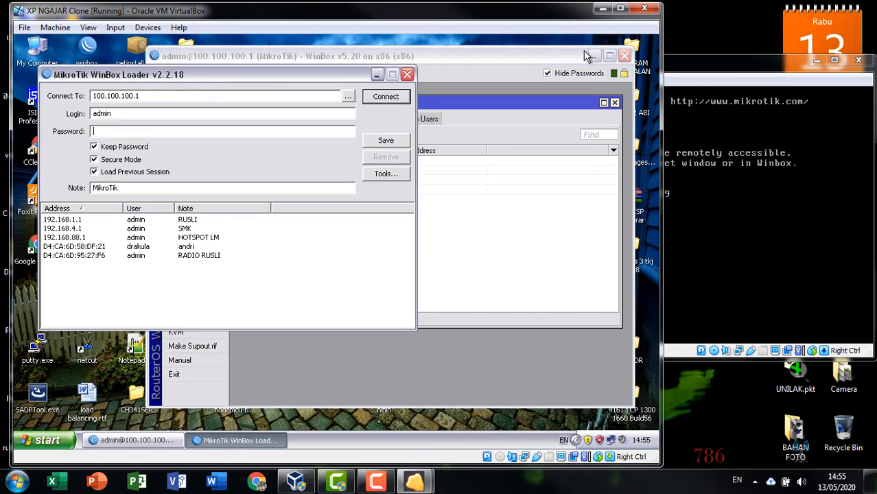
{"action": "left_click", "coordinate": [624, 55]}
{"action": "left_click_drag", "start_coordinate": [329, 76], "coordinate": [521, 63]}
Step: Try logging in as karyawan, dismiss the wrong username or password error, and check the console
{"action": "left_click_drag", "start_coordinate": [316, 104], "coordinate": [179, 111]}
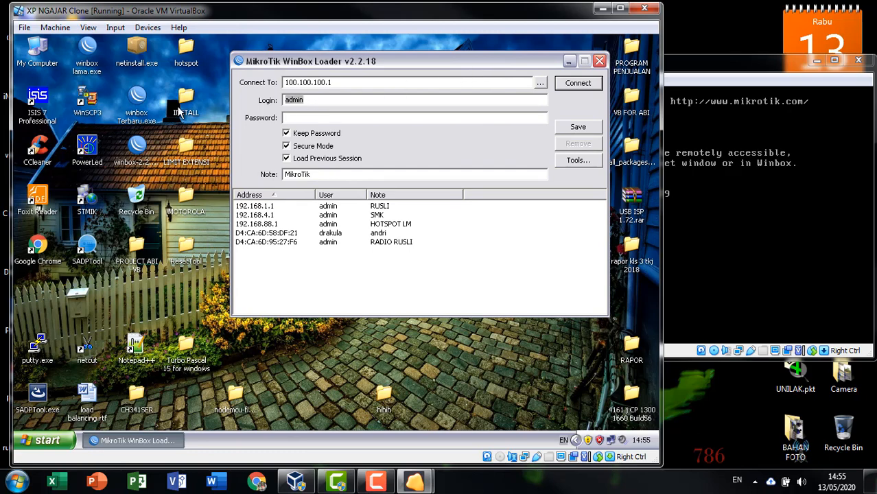
{"action": "type", "text": "karyawan"}
{"action": "key", "text": "Tab"}
{"action": "type", "text": "******"}
{"action": "left_click", "coordinate": [587, 83]}
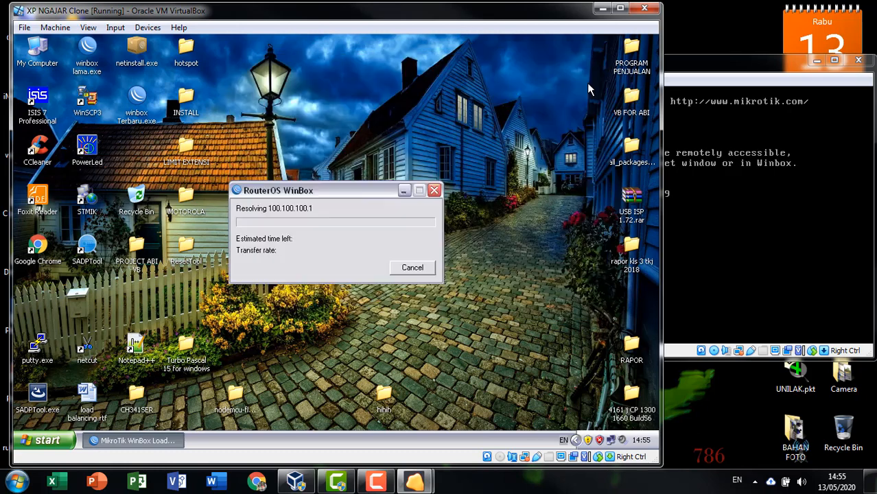
{"action": "left_click", "coordinate": [369, 255]}
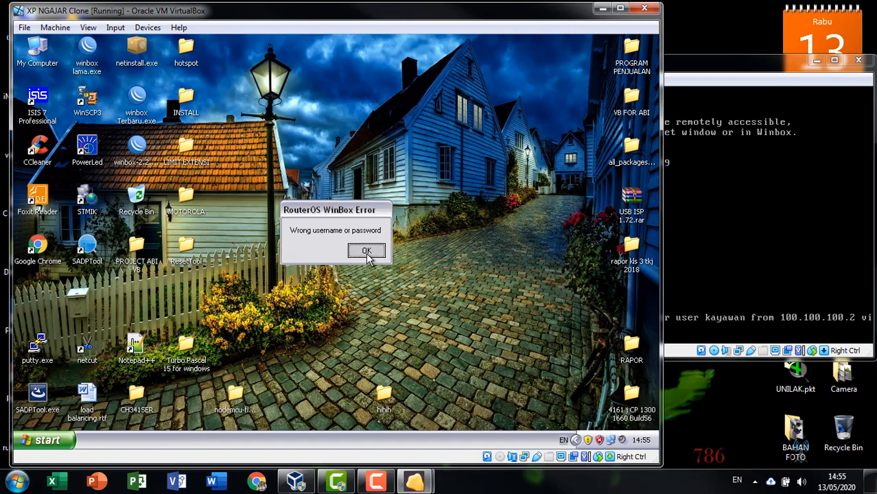
{"action": "left_click", "coordinate": [689, 66]}
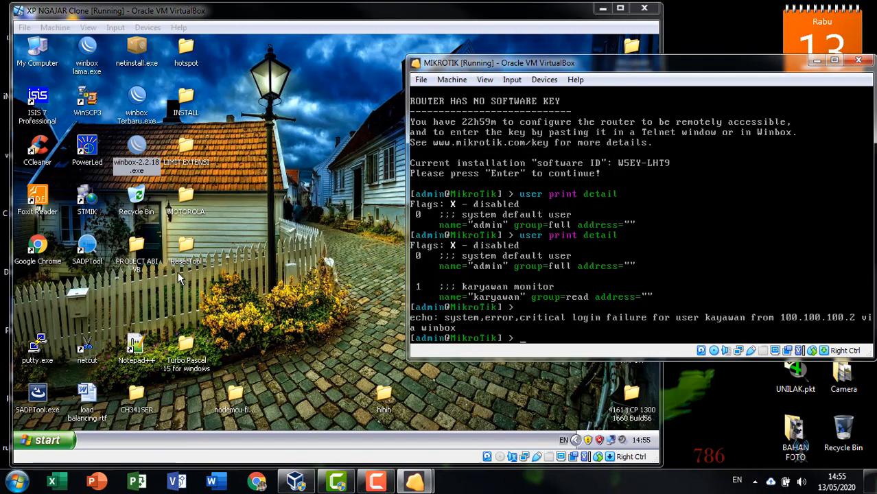
Step: Retry the login from WinBox Loader with a different password
{"action": "double_click", "coordinate": [139, 159]}
{"action": "left_click_drag", "start_coordinate": [360, 117], "coordinate": [163, 117]}
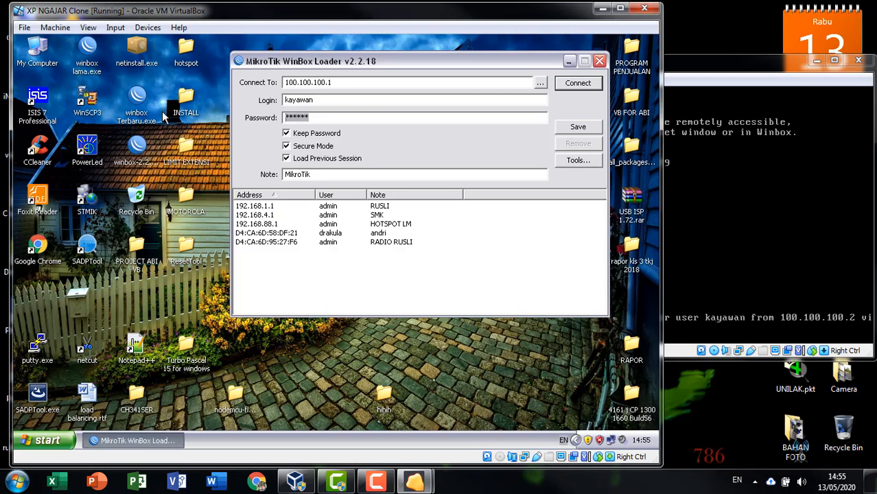
{"action": "type", "text": "******"}
{"action": "key", "text": "Return"}
{"action": "key", "text": "Return"}
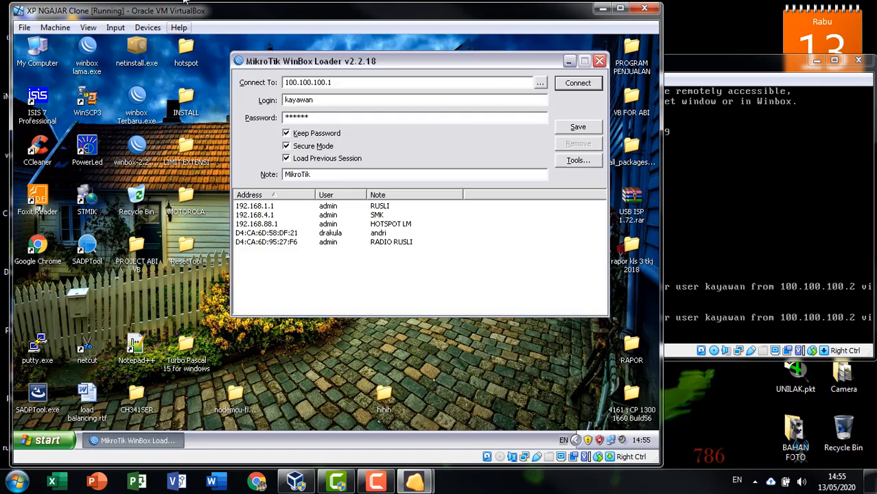
Step: Reconnect to 100.100.100.1 as admin and dismiss the RouterOS welcome message
{"action": "left_click_drag", "start_coordinate": [347, 101], "coordinate": [177, 92]}
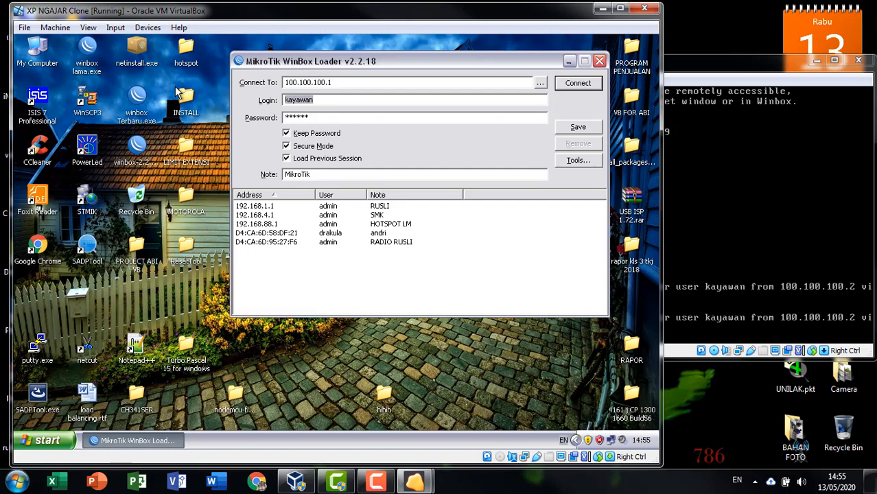
{"action": "type", "text": "admin"}
{"action": "key", "text": "Tab"}
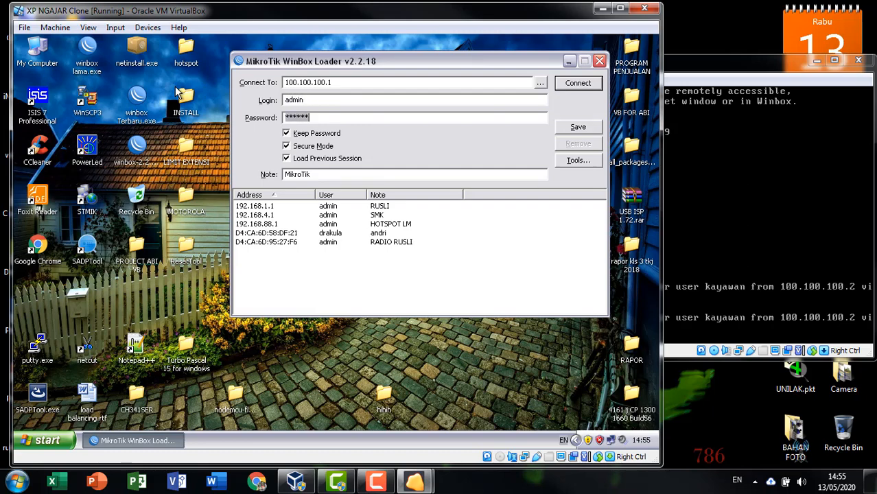
{"action": "type", "text": "******"}
{"action": "key", "text": "Return"}
{"action": "left_click", "coordinate": [457, 329]}
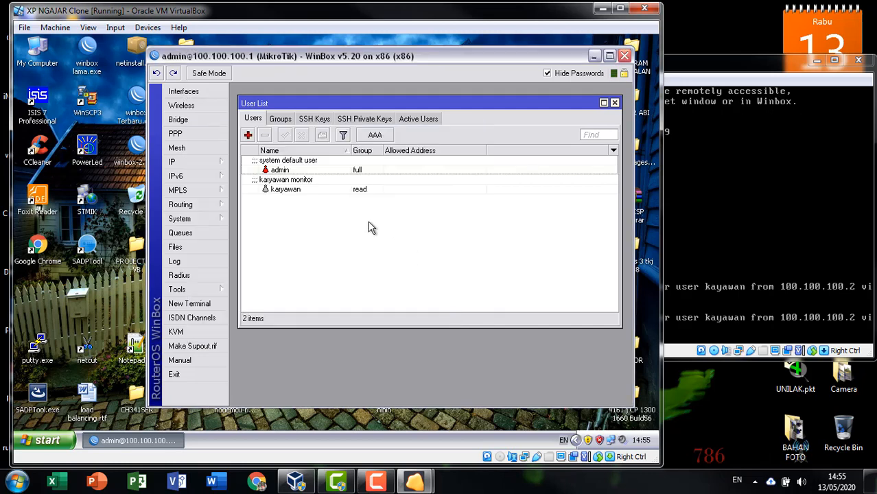
Step: Set and confirm a new password for karyawan, save the user, then exit the WinBox session
{"action": "double_click", "coordinate": [342, 190]}
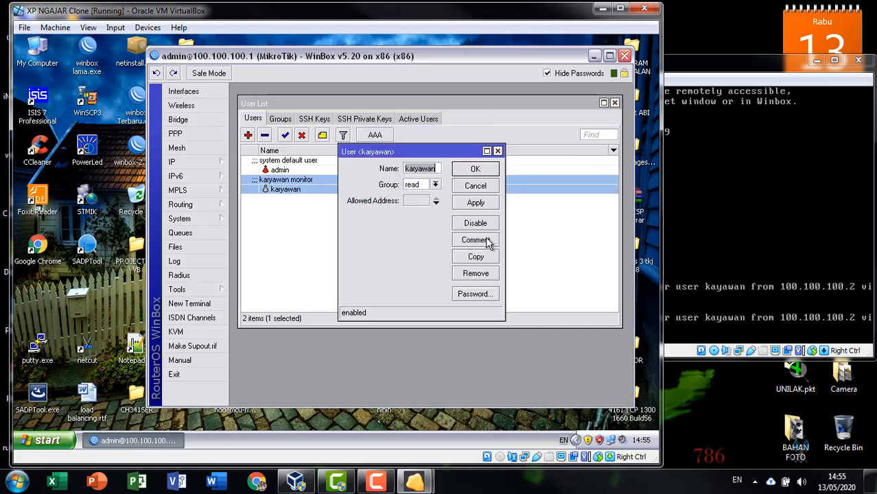
{"action": "left_click", "coordinate": [474, 294]}
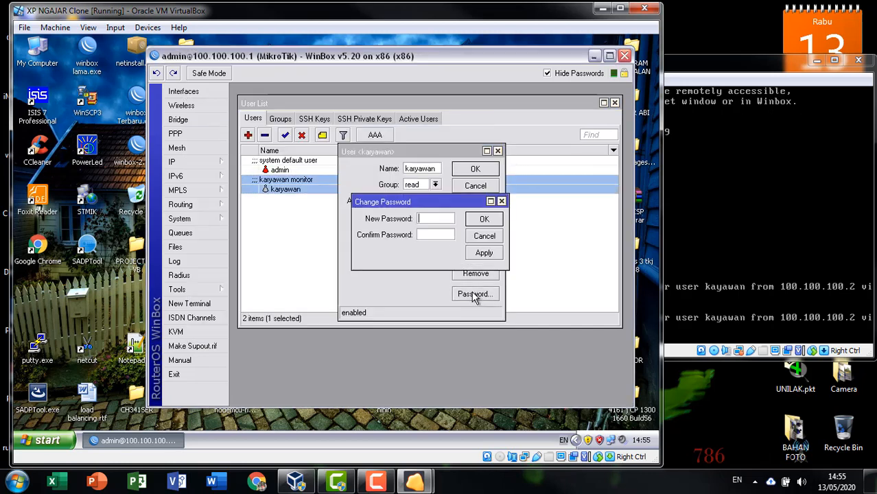
{"action": "left_click", "coordinate": [439, 218]}
{"action": "type", "text": "******"}
{"action": "left_click", "coordinate": [430, 236]}
{"action": "type", "text": "*"}
{"action": "left_click", "coordinate": [498, 219]}
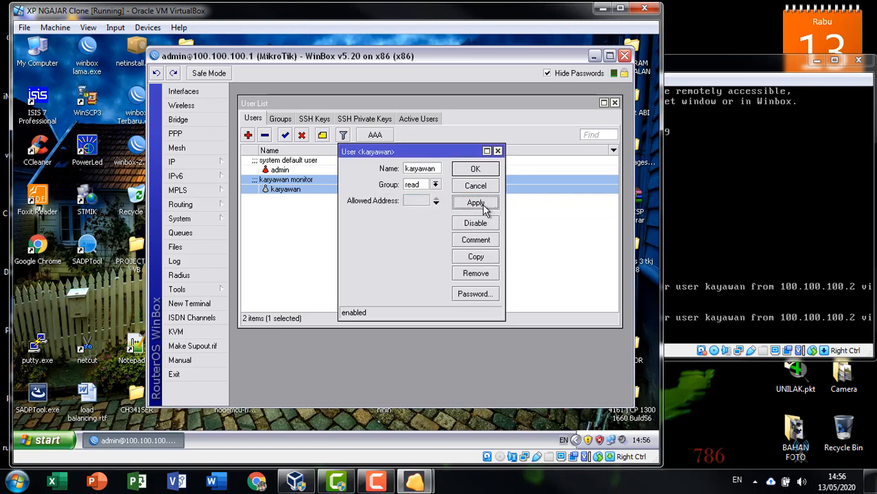
{"action": "left_click", "coordinate": [477, 169]}
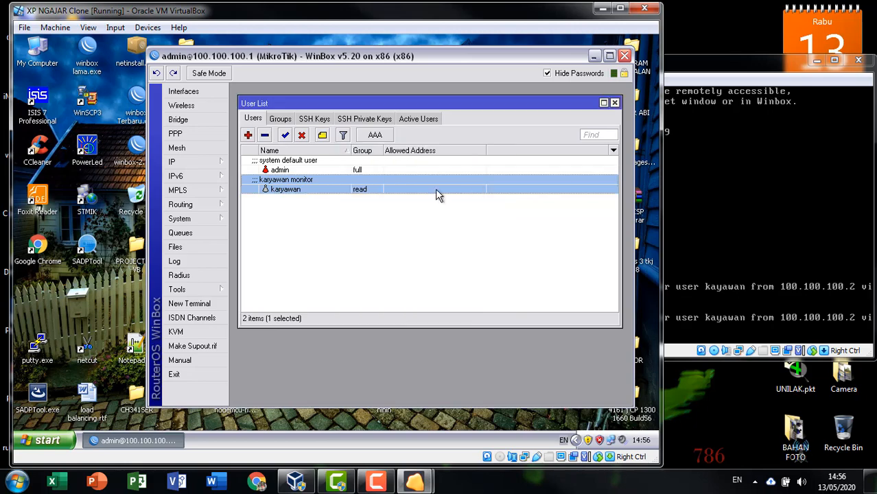
{"action": "left_click", "coordinate": [177, 375]}
{"action": "left_click", "coordinate": [366, 250]}
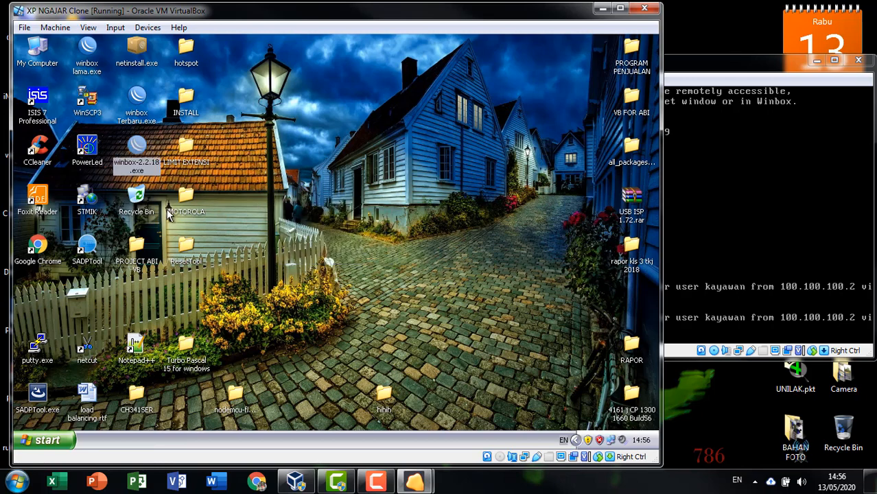
Step: Log in to 100.100.100.1 as karyawan and dismiss the missing software key notice
{"action": "double_click", "coordinate": [139, 153]}
{"action": "key", "text": "shift+Tab"}
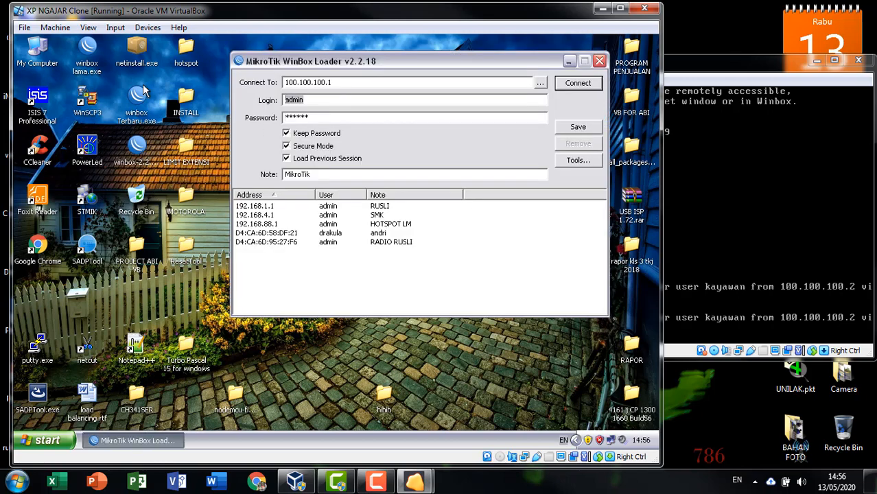
{"action": "type", "text": "karyawan"}
{"action": "key", "text": "Tab"}
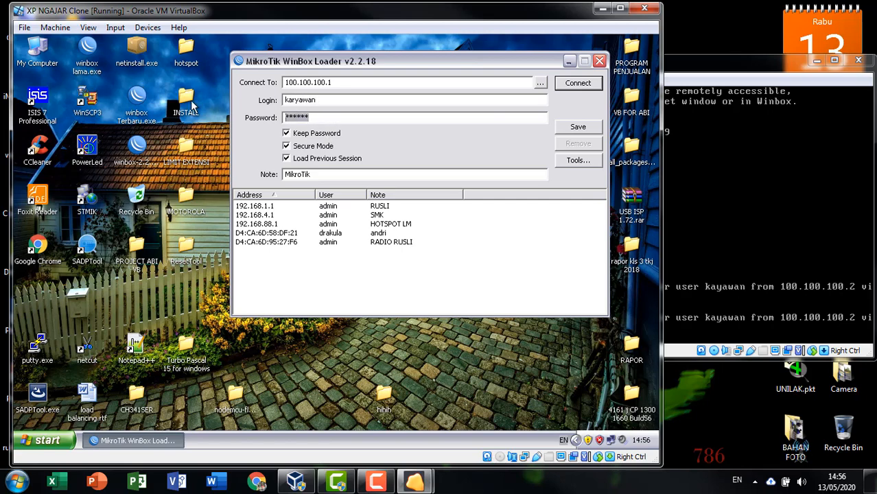
{"action": "type", "text": "******"}
{"action": "key", "text": "Return"}
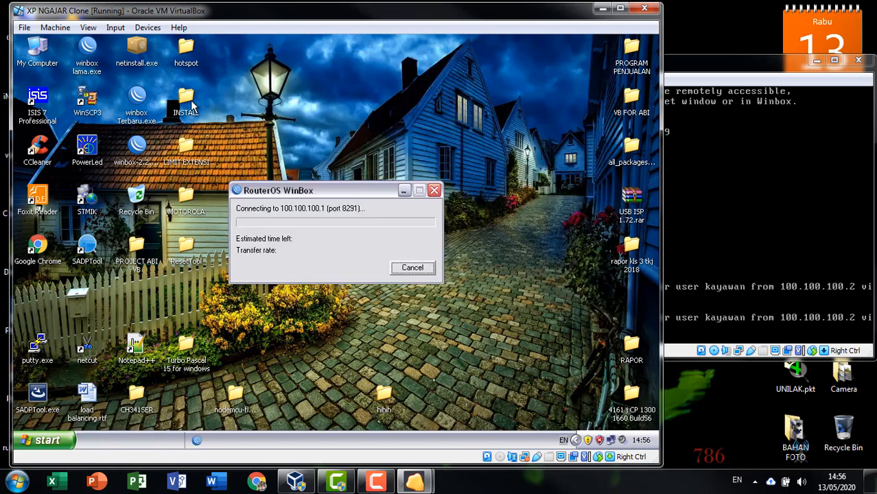
{"action": "left_click", "coordinate": [461, 328]}
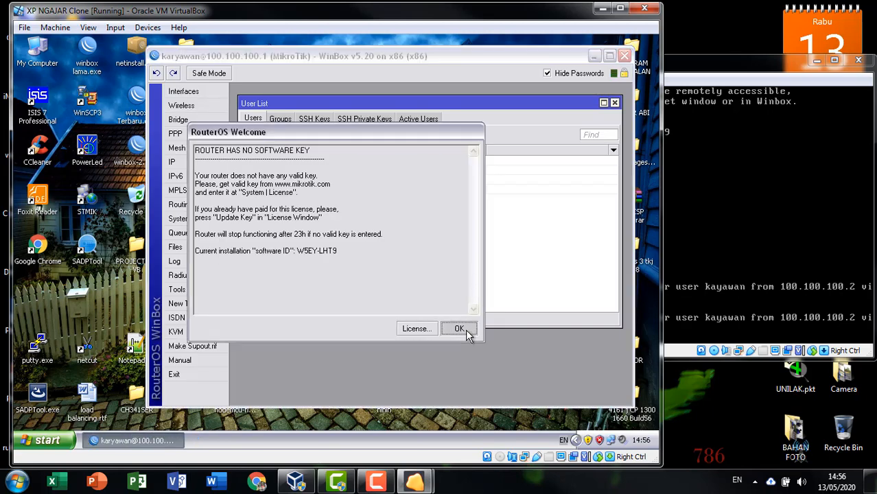
Step: Select the admin and karyawan entries in the user list
{"action": "left_click_drag", "start_coordinate": [494, 101], "coordinate": [495, 100]}
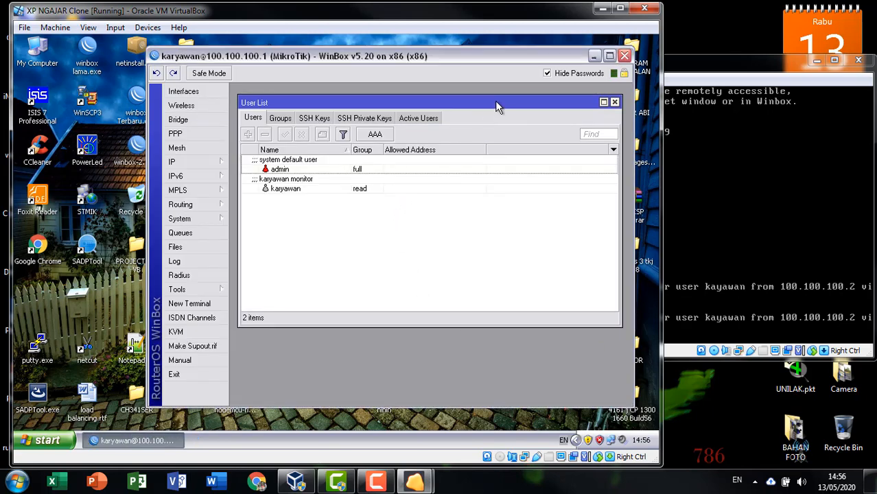
{"action": "left_click", "coordinate": [371, 188]}
{"action": "left_click", "coordinate": [383, 170]}
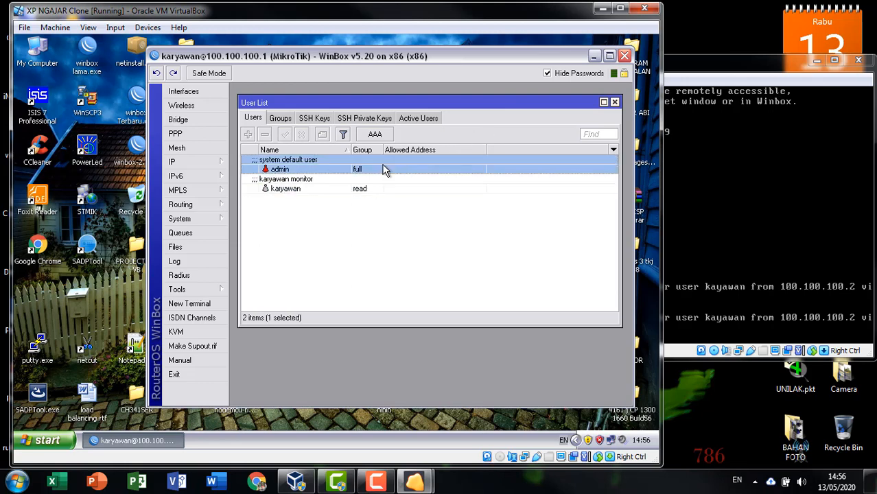
{"action": "left_click", "coordinate": [382, 188]}
{"action": "left_click", "coordinate": [371, 218]}
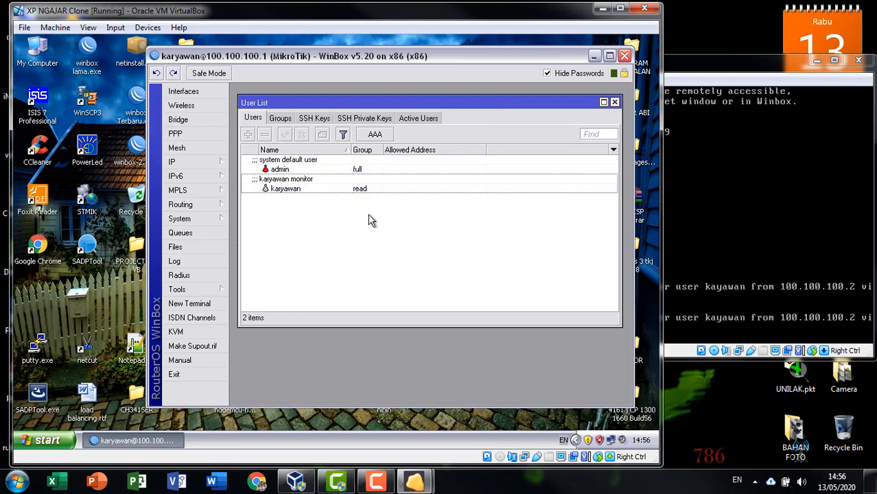
{"action": "left_click", "coordinate": [269, 188]}
{"action": "left_click", "coordinate": [289, 170]}
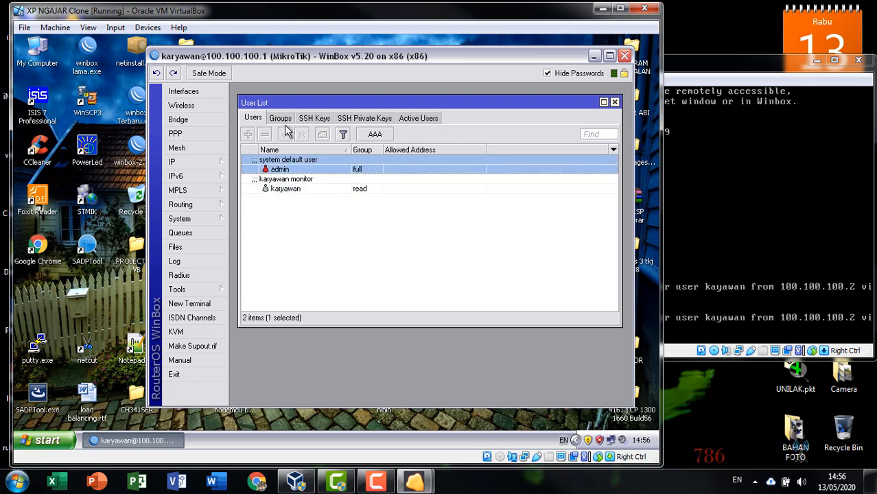
Step: Browse the Groups, SSH Keys, SSH Private Keys and Active Users tabs of the user list
{"action": "left_click", "coordinate": [281, 119]}
{"action": "left_click", "coordinate": [301, 119]}
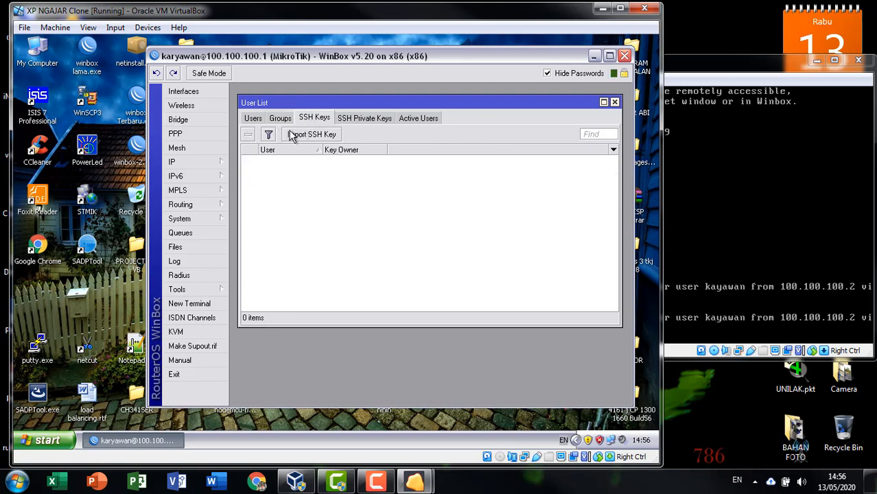
{"action": "left_click", "coordinate": [330, 136]}
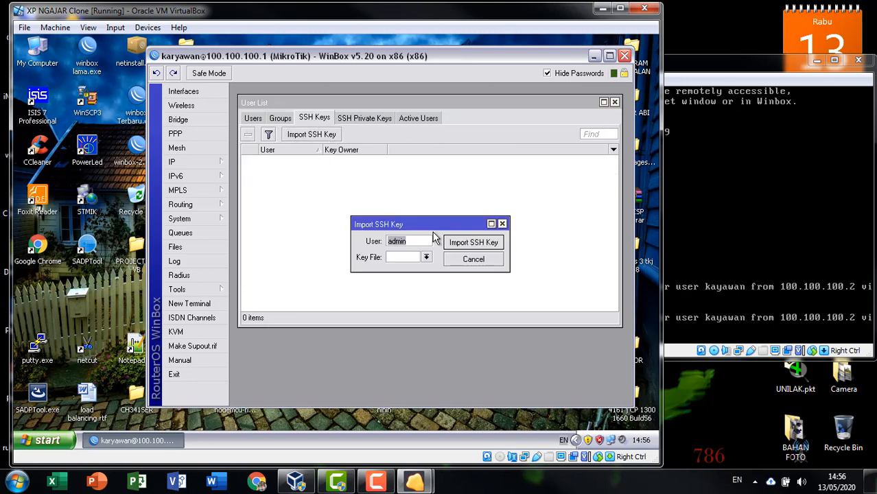
{"action": "left_click", "coordinate": [502, 224]}
{"action": "left_click", "coordinate": [365, 118]}
{"action": "left_click", "coordinate": [419, 118]}
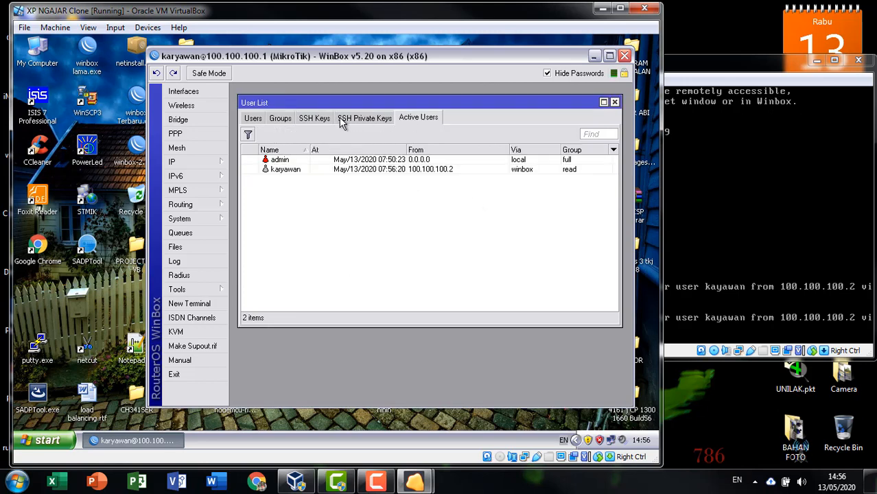
{"action": "left_click", "coordinate": [281, 120]}
{"action": "left_click", "coordinate": [253, 119]}
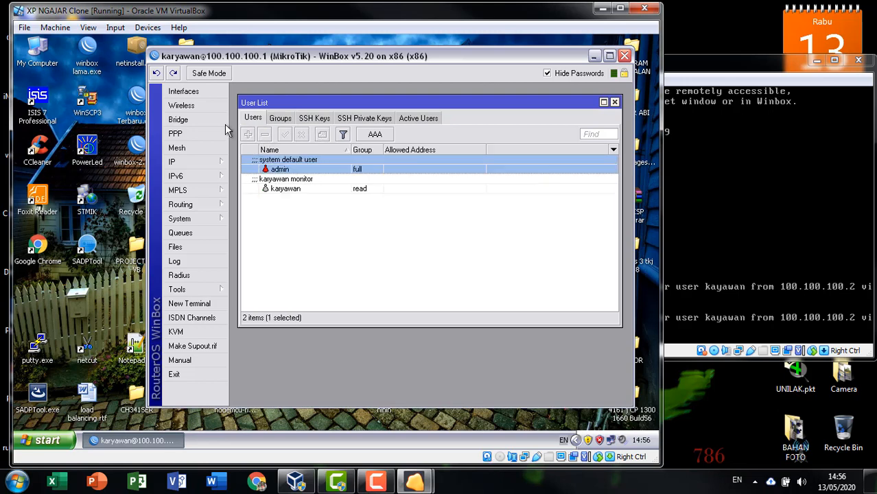
Step: Look through the Interface list's Ethernet and EoIP tabs, then close it
{"action": "left_click", "coordinate": [204, 91]}
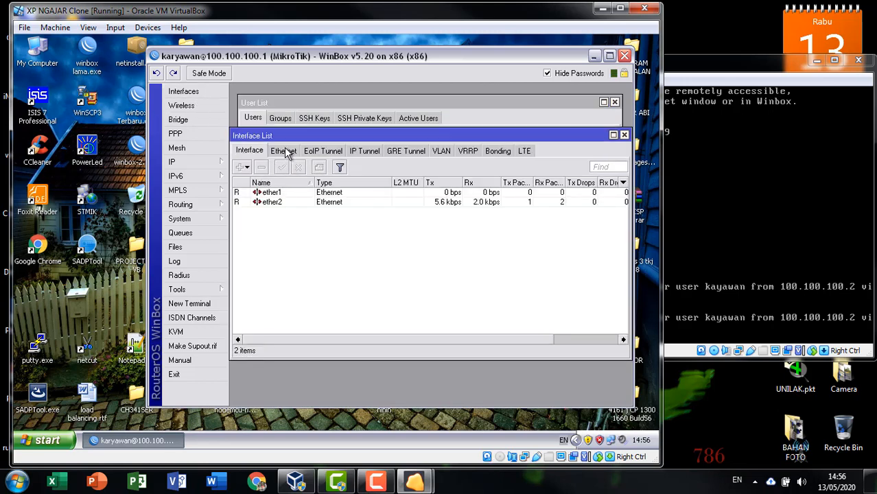
{"action": "left_click", "coordinate": [282, 151]}
{"action": "left_click", "coordinate": [309, 151]}
{"action": "left_click", "coordinate": [271, 152]}
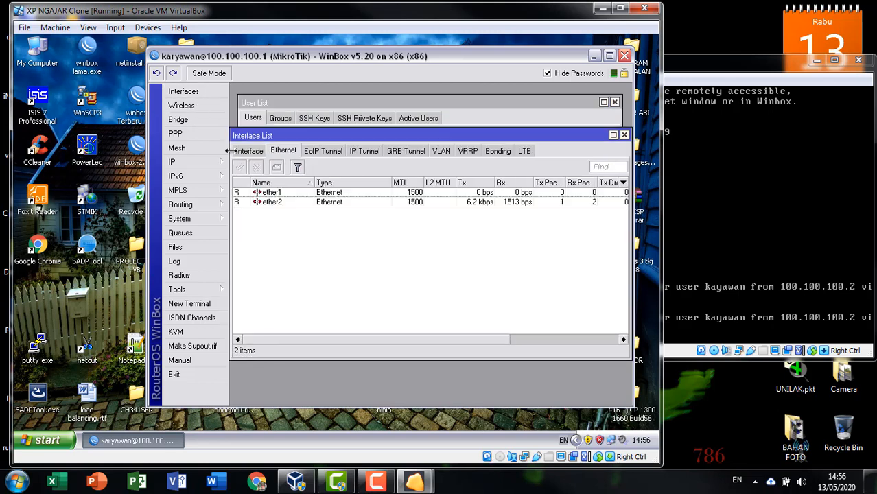
{"action": "left_click", "coordinate": [259, 152]}
{"action": "left_click", "coordinate": [624, 135]}
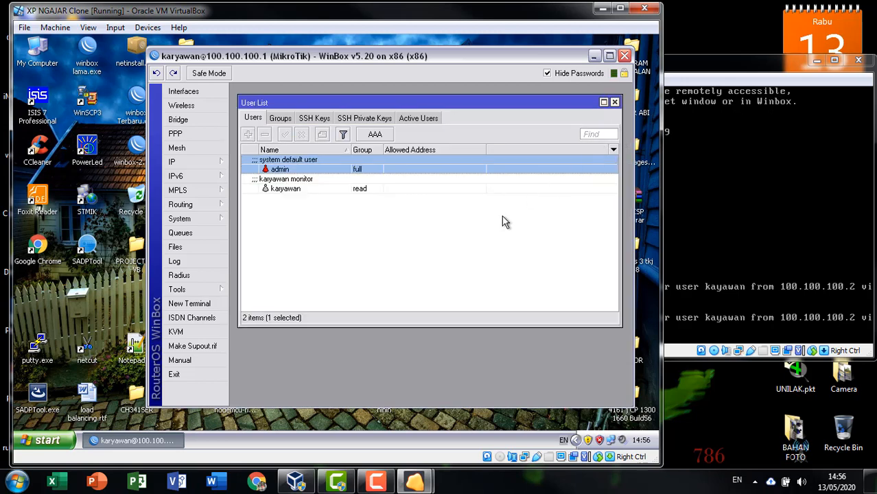
{"action": "left_click", "coordinate": [465, 259]}
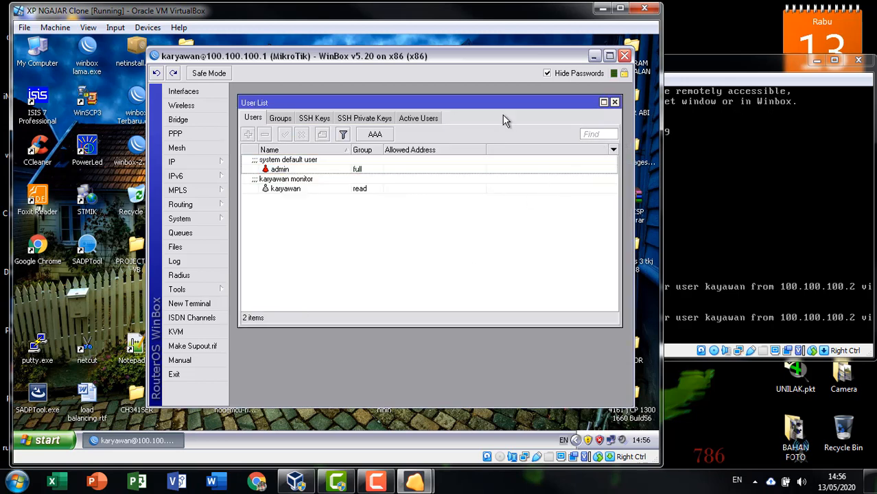
{"action": "mouse_move", "coordinate": [538, 57]}
{"action": "left_mouse_down"}
{"action": "mouse_move", "coordinate": [556, 54]}
{"action": "mouse_move", "coordinate": [551, 44]}
{"action": "mouse_move", "coordinate": [553, 52]}
{"action": "left_mouse_up"}
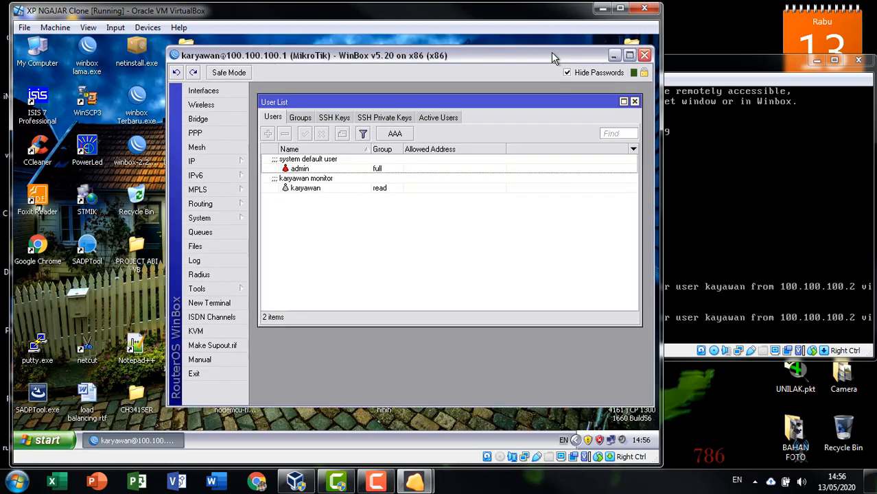
Step: Close the user list, inspect ether1 and ether2 in the Interface list, then close it
{"action": "left_click", "coordinate": [635, 101]}
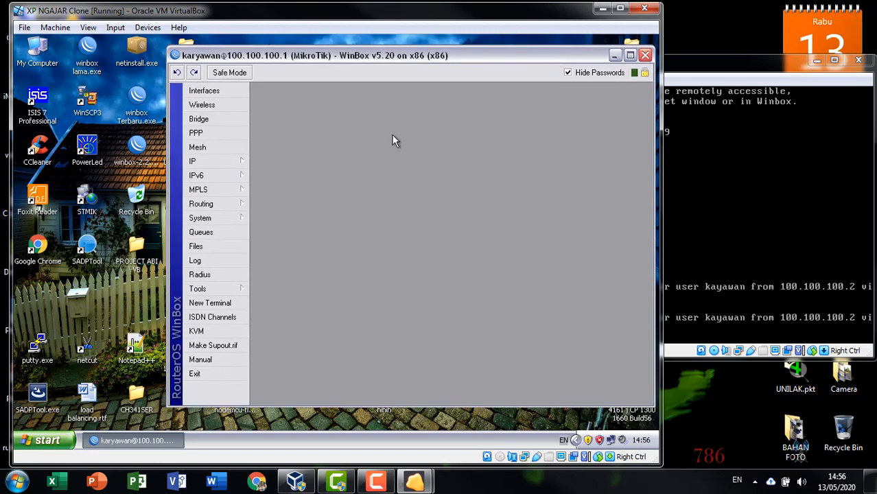
{"action": "left_click", "coordinate": [218, 94]}
{"action": "left_click_drag", "start_coordinate": [312, 143], "coordinate": [310, 109]}
{"action": "left_click", "coordinate": [291, 170]}
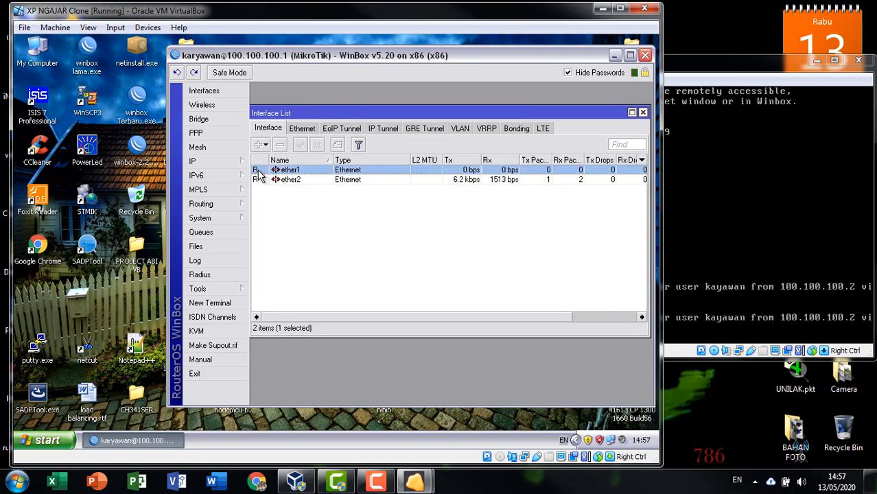
{"action": "left_click", "coordinate": [257, 181]}
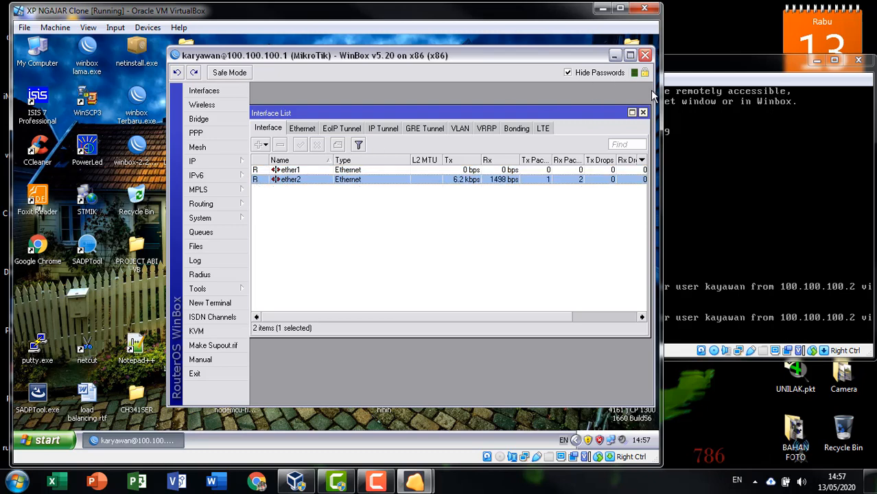
{"action": "left_click_drag", "start_coordinate": [559, 60], "coordinate": [466, 56]}
{"action": "left_click_drag", "start_coordinate": [441, 107], "coordinate": [445, 103]}
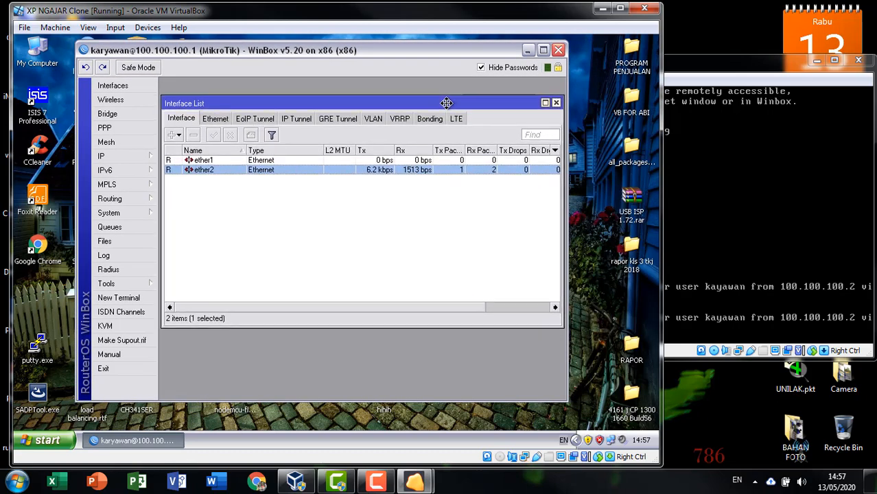
{"action": "left_click", "coordinate": [177, 221]}
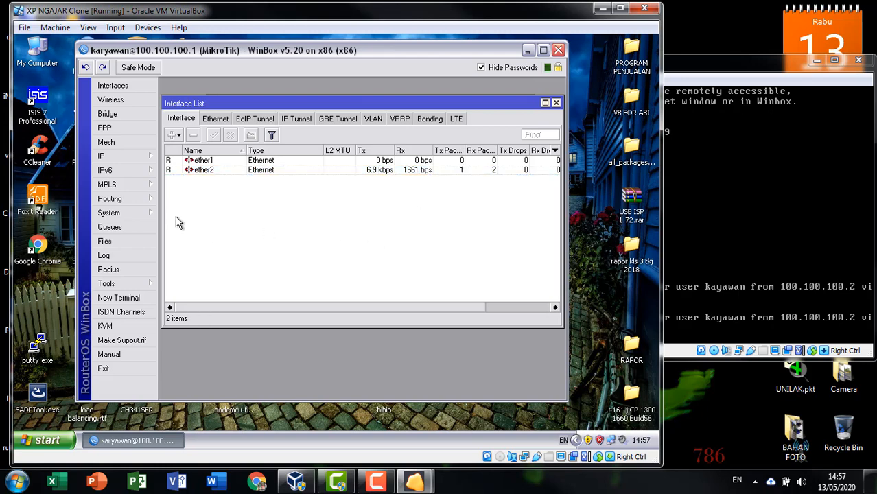
{"action": "left_click", "coordinate": [174, 172]}
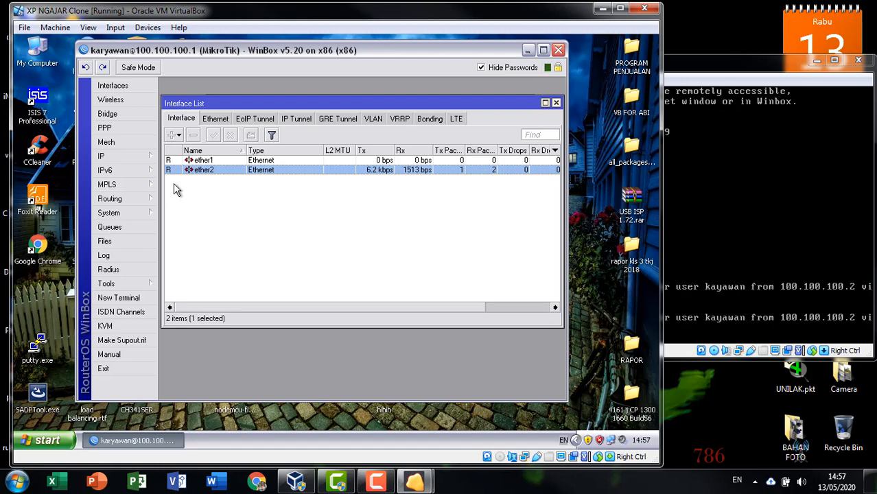
{"action": "left_click", "coordinate": [225, 197]}
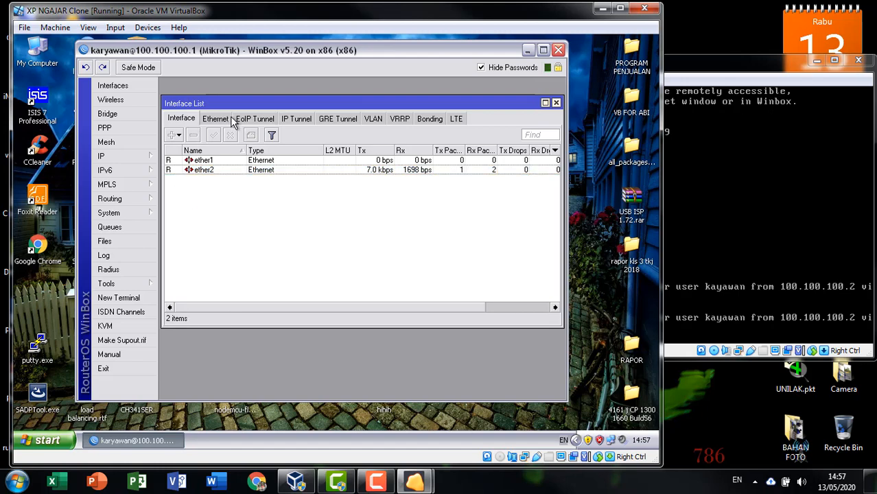
{"action": "left_click", "coordinate": [557, 103]}
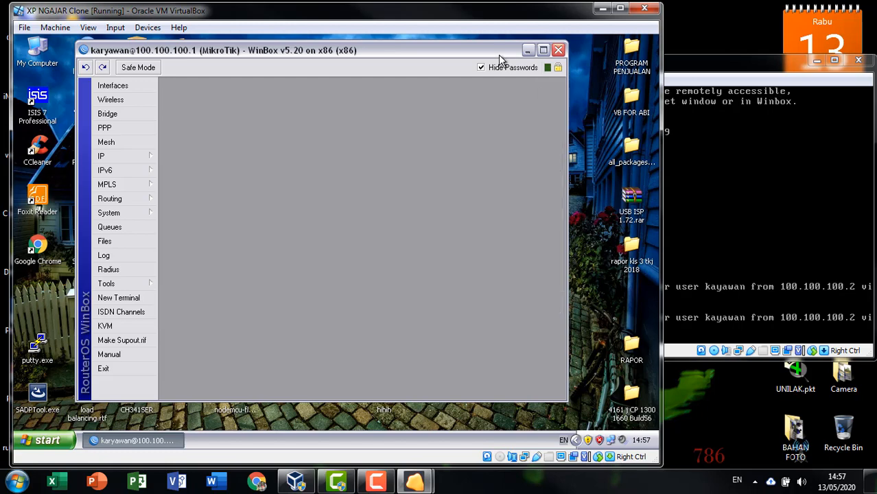
Step: Ping 8.8.8.8 from a new terminal, stopping after 17 replies with 0% loss, then close it
{"action": "left_click_drag", "start_coordinate": [498, 54], "coordinate": [580, 52]}
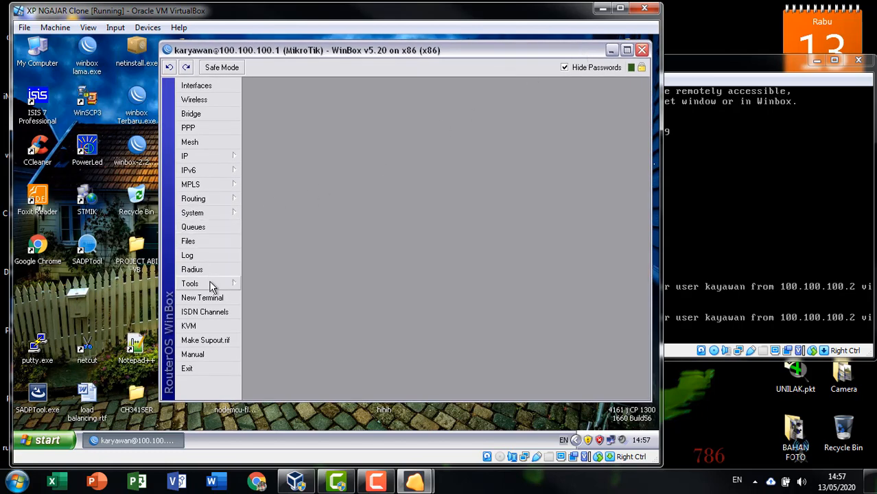
{"action": "left_click", "coordinate": [203, 297]}
{"action": "left_click_drag", "start_coordinate": [413, 120], "coordinate": [412, 102]}
{"action": "key", "text": "Return"}
{"action": "type", "text": "ping "}
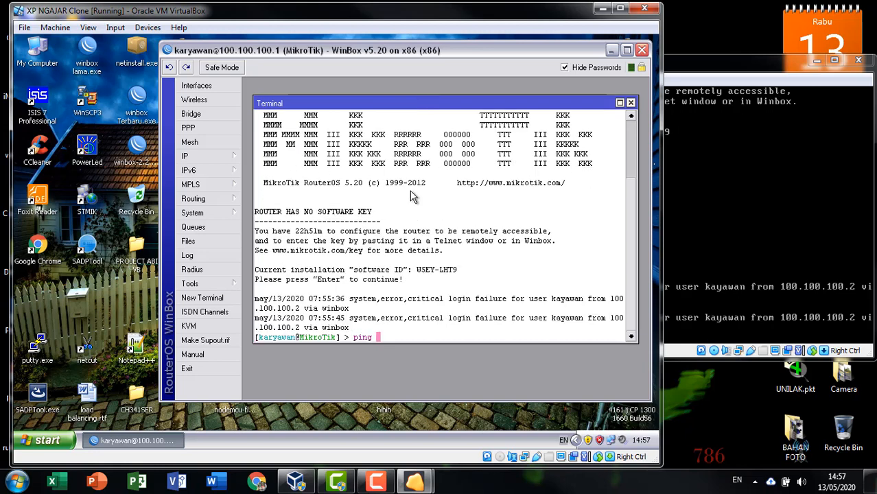
{"action": "type", "text": "8.8.8.8"}
{"action": "key", "text": "Return"}
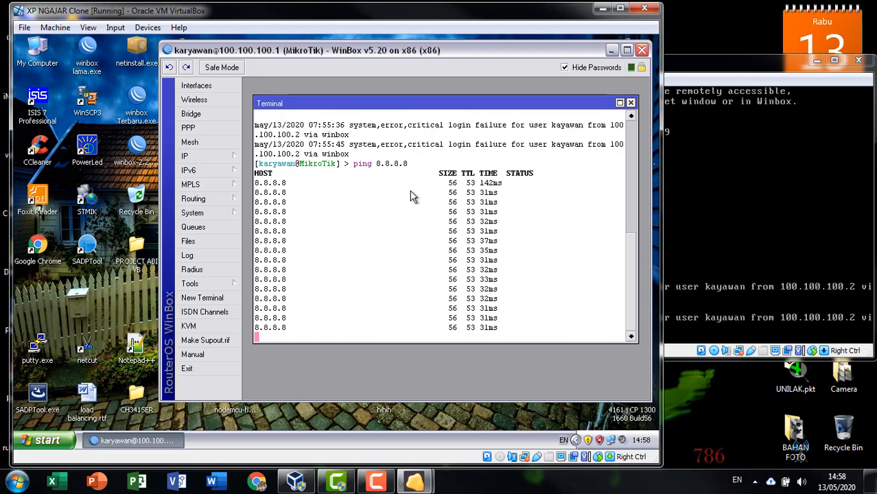
{"action": "key", "text": "ctrl+c"}
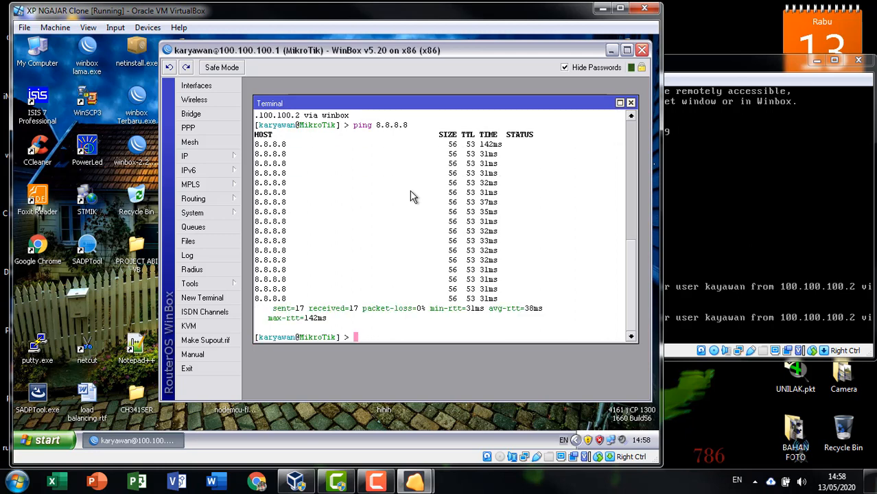
{"action": "left_click", "coordinate": [631, 103]}
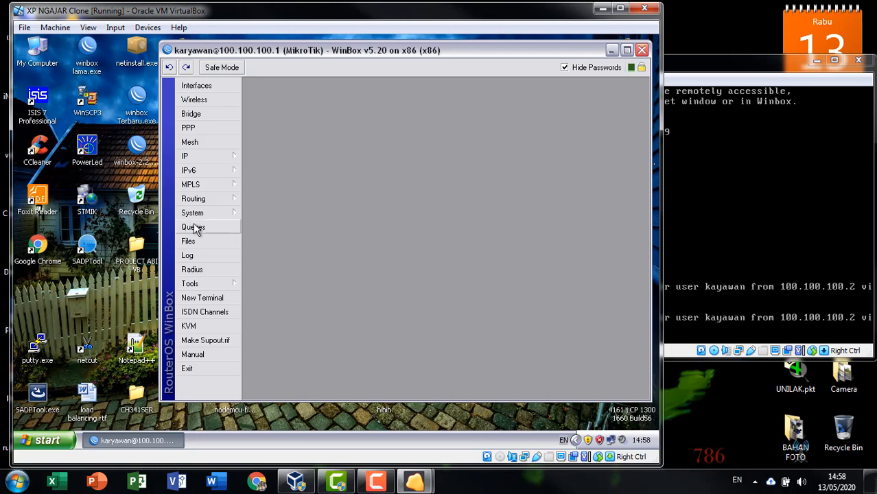
Step: Compare the Rules and Actions tabs in System > Logging, then close the Logging window
{"action": "left_click", "coordinate": [192, 212]}
{"action": "left_click", "coordinate": [258, 198]}
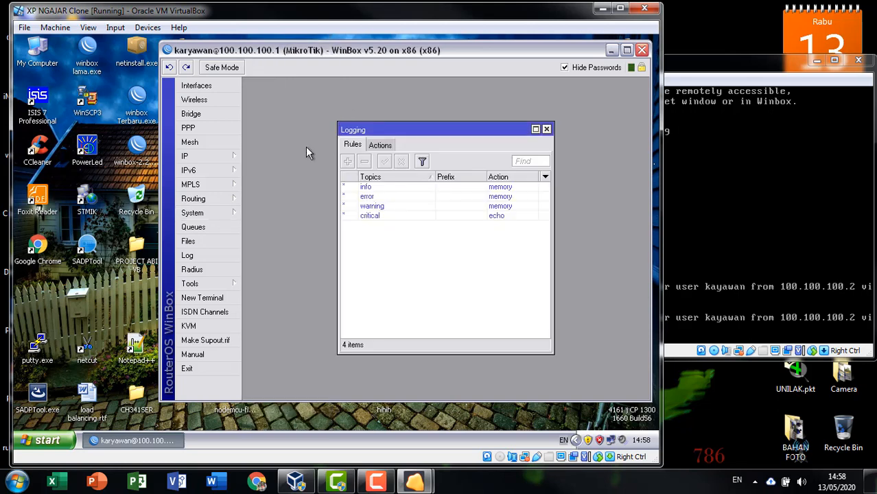
{"action": "left_click", "coordinate": [381, 145]}
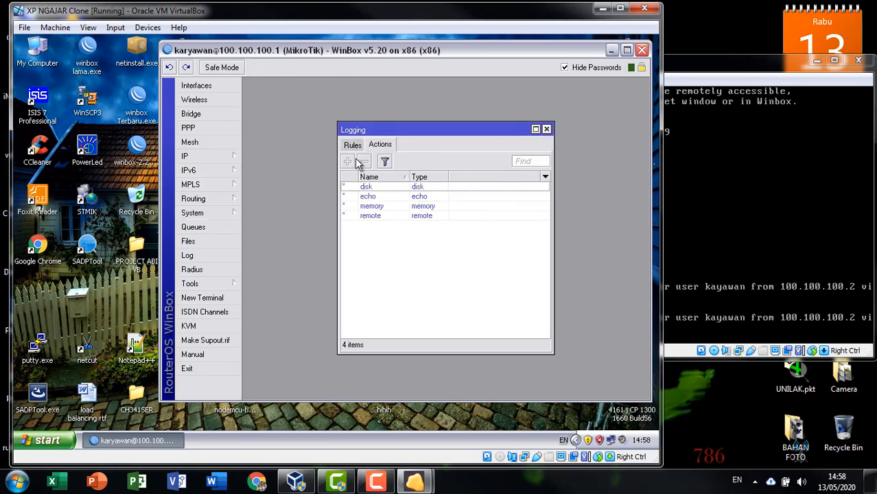
{"action": "left_click", "coordinate": [353, 145]}
{"action": "left_click", "coordinate": [380, 145]}
{"action": "left_click", "coordinate": [352, 145]}
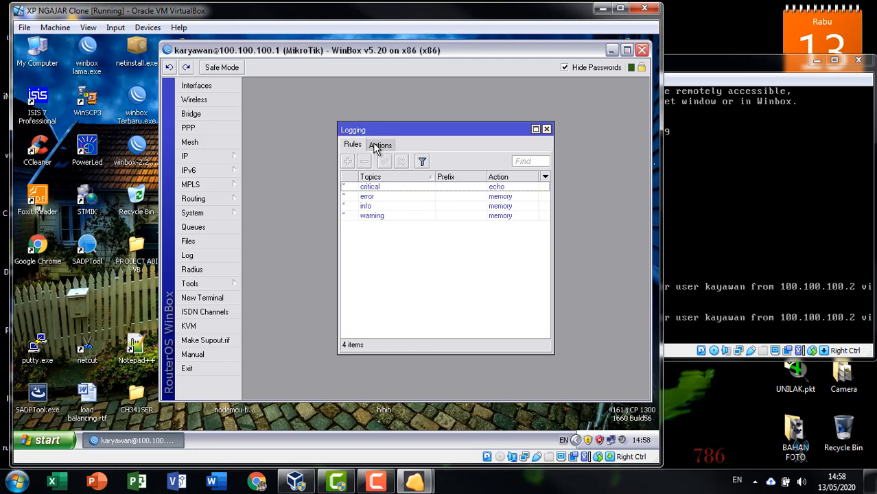
{"action": "left_click", "coordinate": [380, 145]}
{"action": "left_click", "coordinate": [353, 144]}
{"action": "left_click", "coordinate": [546, 129]}
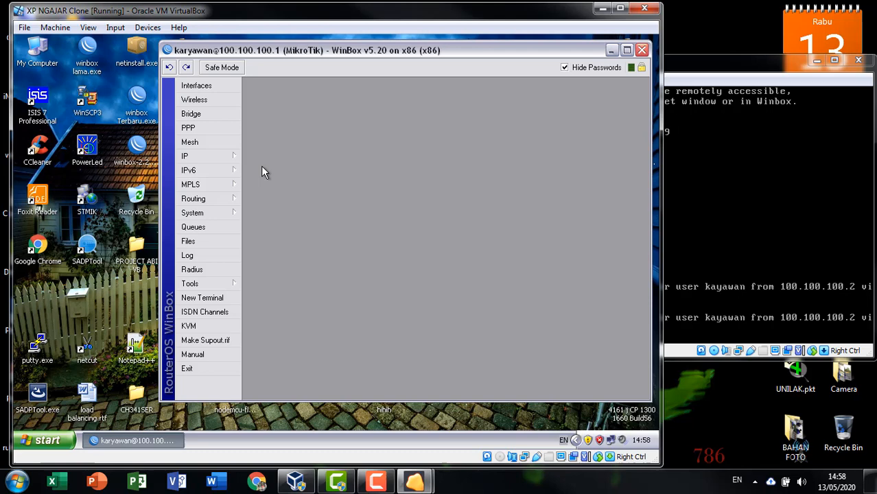
Step: Open and close the IP menu, stretch the WinBox window downward, and open the System menu
{"action": "left_click", "coordinate": [224, 159]}
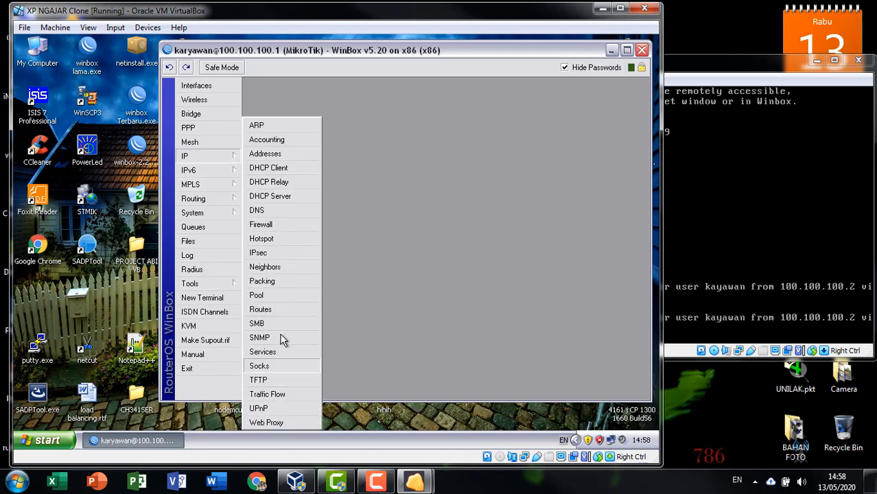
{"action": "left_click", "coordinate": [408, 319]}
{"action": "left_click_drag", "start_coordinate": [402, 401], "coordinate": [401, 427]}
{"action": "left_click", "coordinate": [216, 156]}
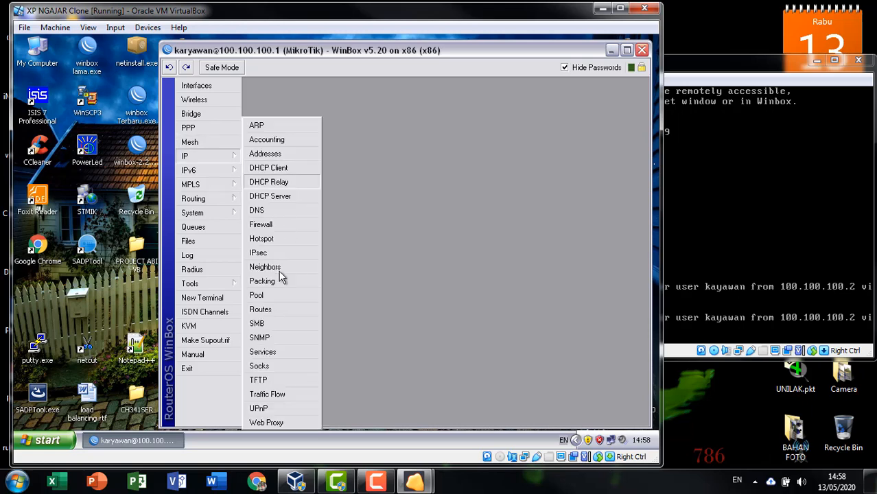
{"action": "left_click", "coordinate": [194, 213]}
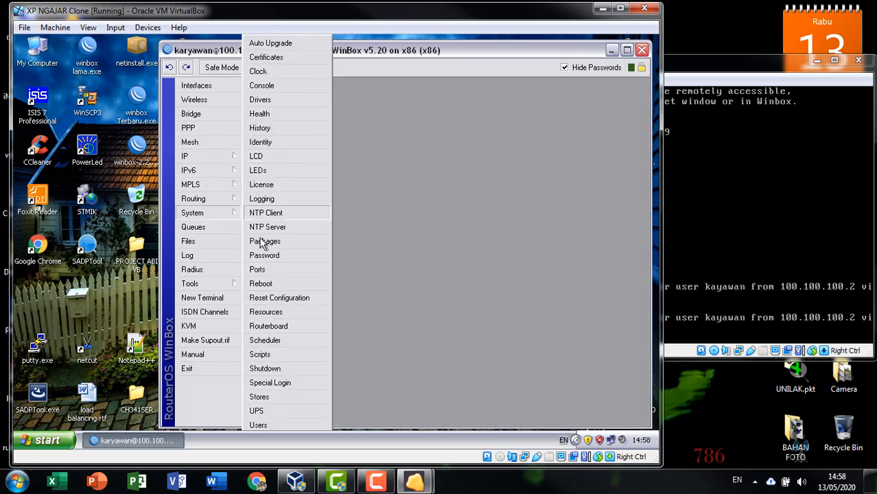
Step: Open System > Users and view karyawan's details
{"action": "left_click", "coordinate": [258, 422]}
{"action": "left_click", "coordinate": [285, 181]}
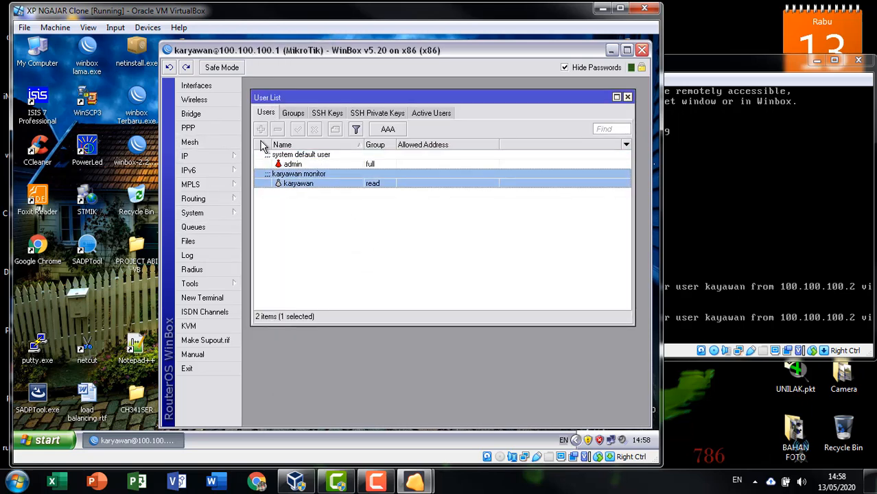
{"action": "double_click", "coordinate": [344, 178]}
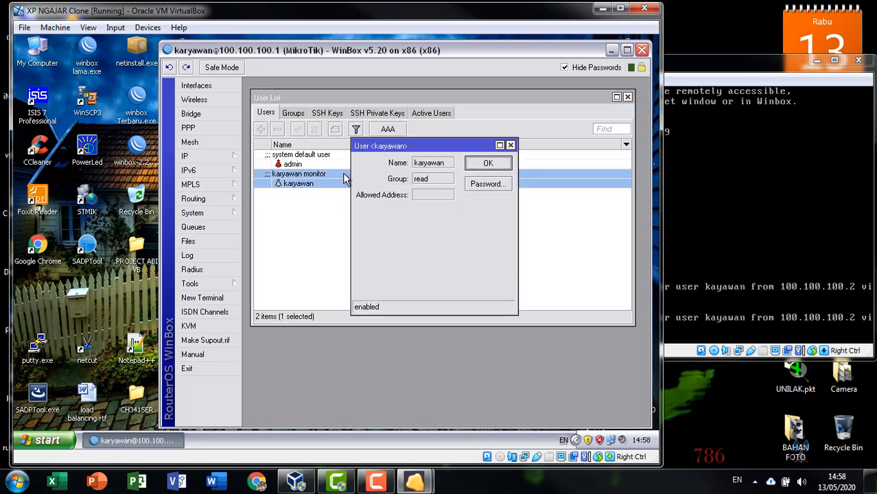
{"action": "left_click", "coordinate": [507, 162]}
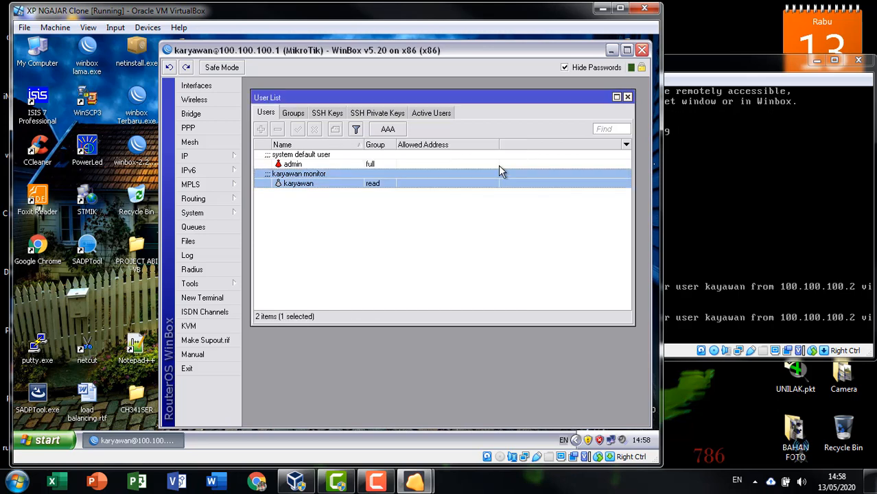
Step: Attempt to change admin's password as karyawan and dismiss the not permitted error
{"action": "double_click", "coordinate": [496, 166]}
{"action": "left_click", "coordinate": [488, 184]}
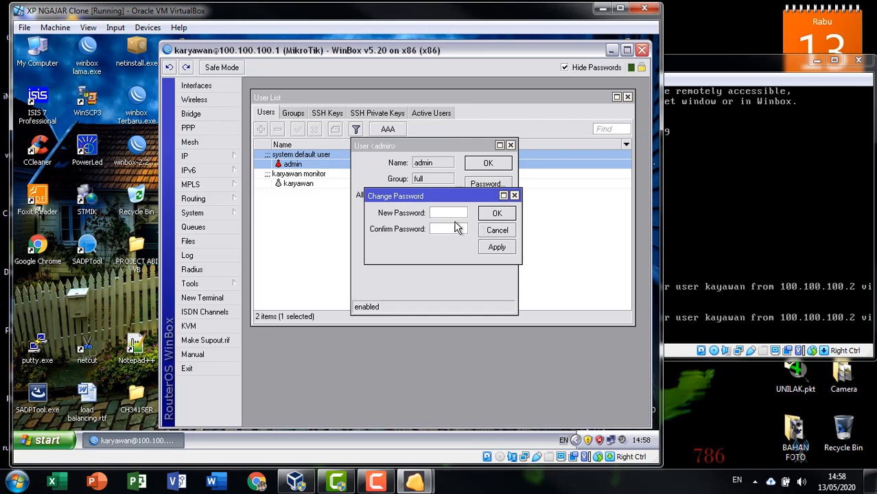
{"action": "left_click_drag", "start_coordinate": [451, 197], "coordinate": [445, 238]}
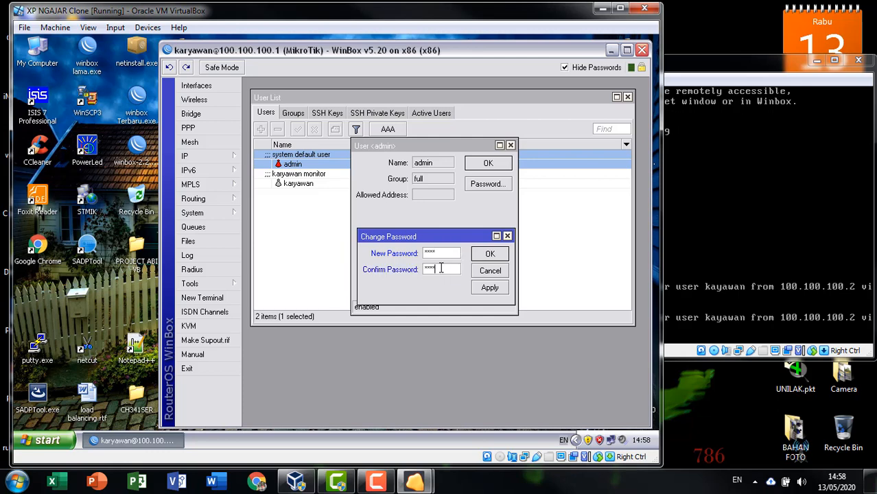
{"action": "left_click", "coordinate": [484, 255]}
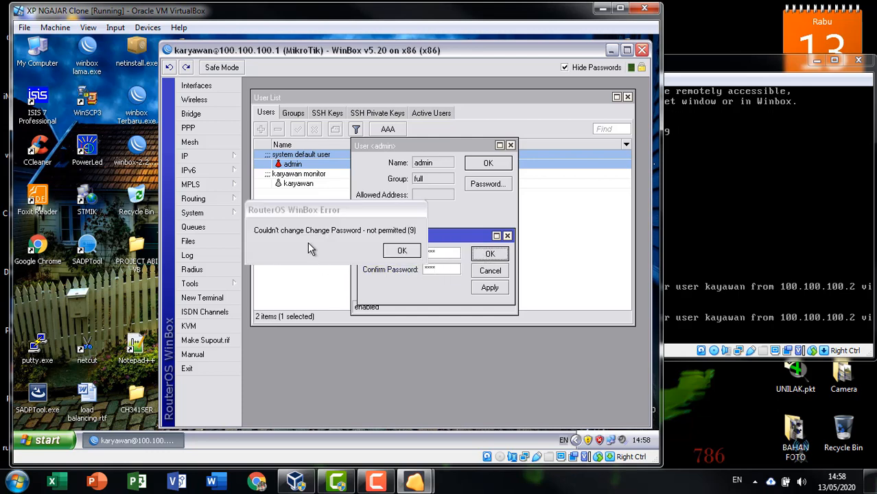
{"action": "left_click", "coordinate": [406, 249]}
{"action": "left_click", "coordinate": [490, 271]}
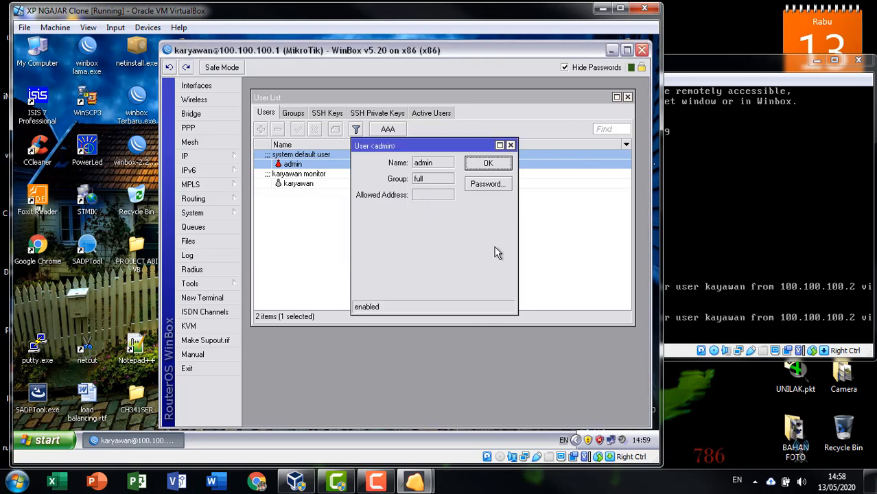
{"action": "left_click", "coordinate": [511, 146]}
{"action": "left_click", "coordinate": [454, 242]}
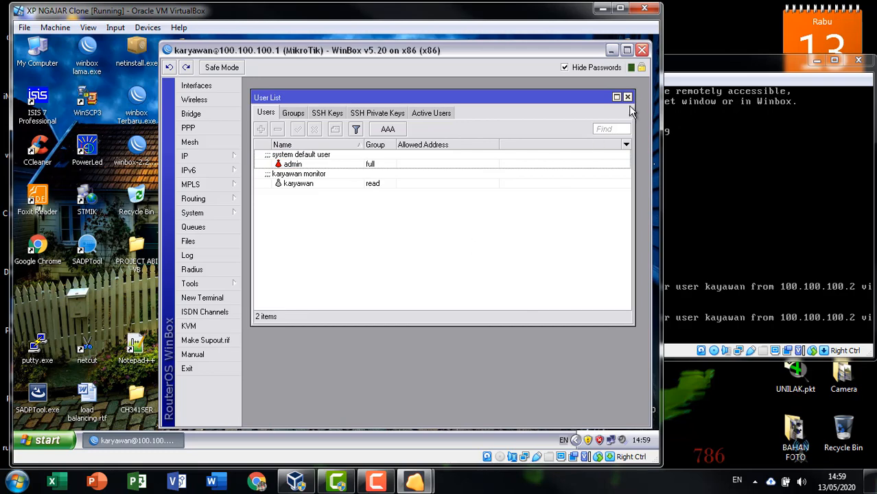
Step: Exit the karyawan session and reconnect through WinBox Loader as admin
{"action": "left_click", "coordinate": [192, 370]}
{"action": "double_click", "coordinate": [136, 144]}
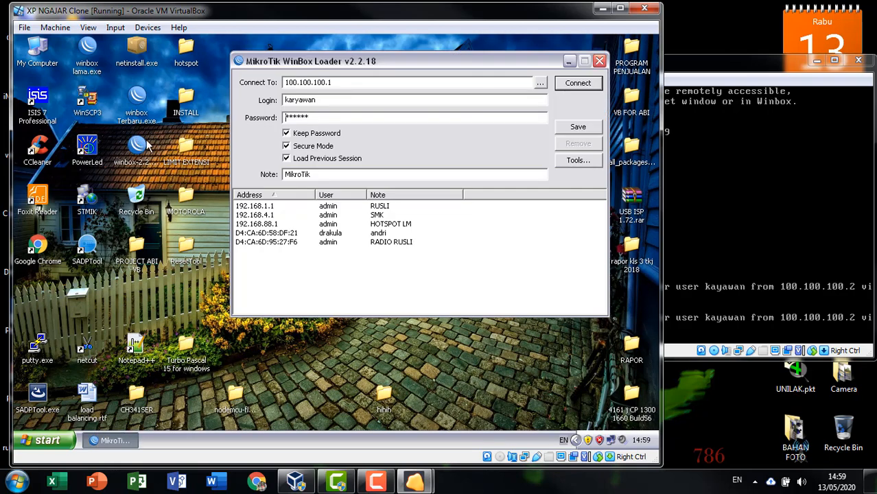
{"action": "double_click", "coordinate": [346, 100]}
{"action": "type", "text": "admi"}
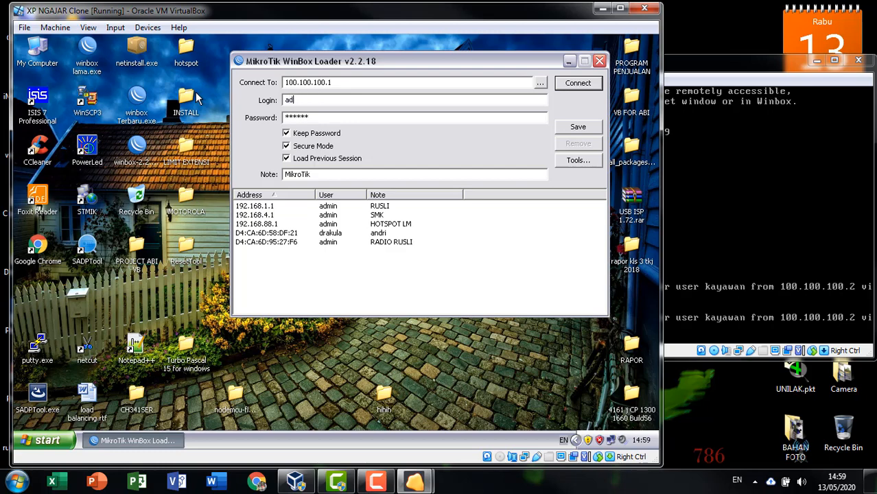
{"action": "type", "text": "n"}
{"action": "key", "text": "Return"}
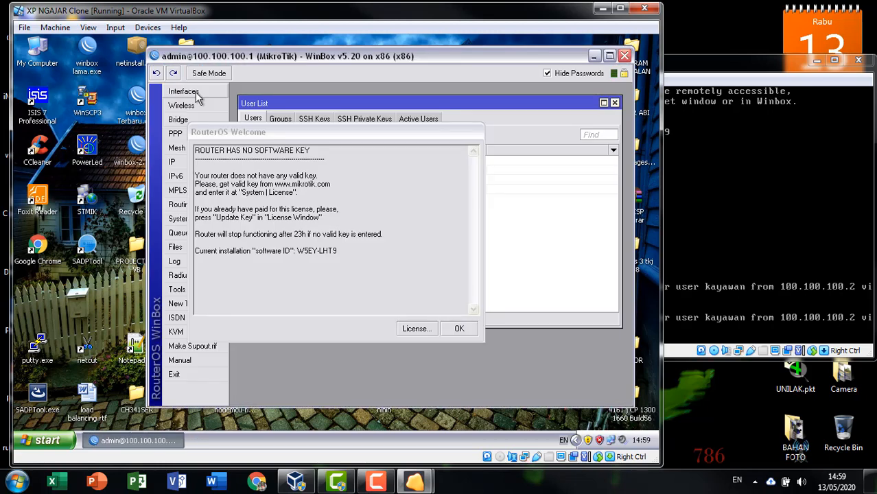
{"action": "left_click", "coordinate": [459, 329]}
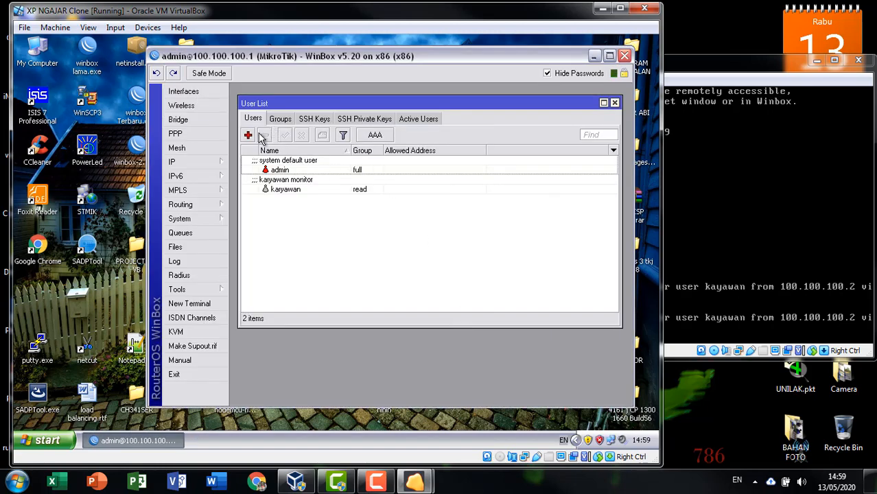
Step: Select karyawan in the user list, check ether1 in the Interface list, then close it
{"action": "left_click", "coordinate": [282, 187]}
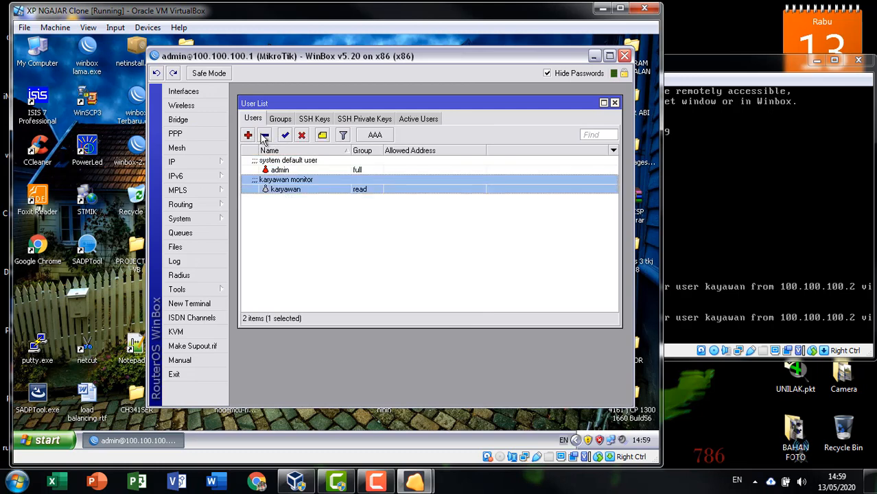
{"action": "left_click", "coordinate": [184, 93]}
{"action": "left_click", "coordinate": [271, 194]}
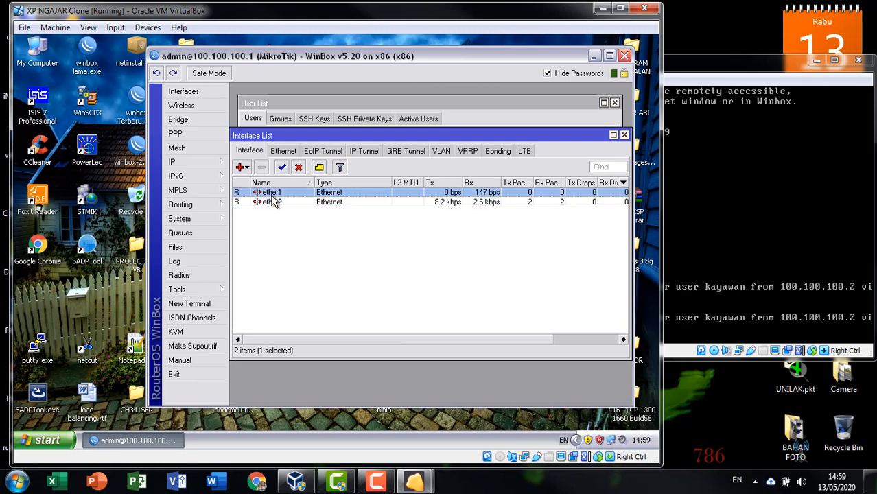
{"action": "left_click", "coordinate": [623, 134]}
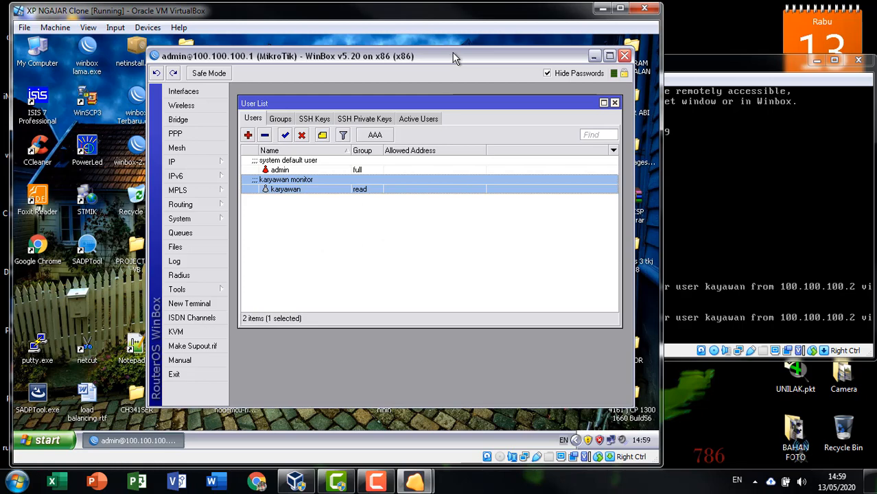
{"action": "left_click_drag", "start_coordinate": [452, 53], "coordinate": [460, 48]}
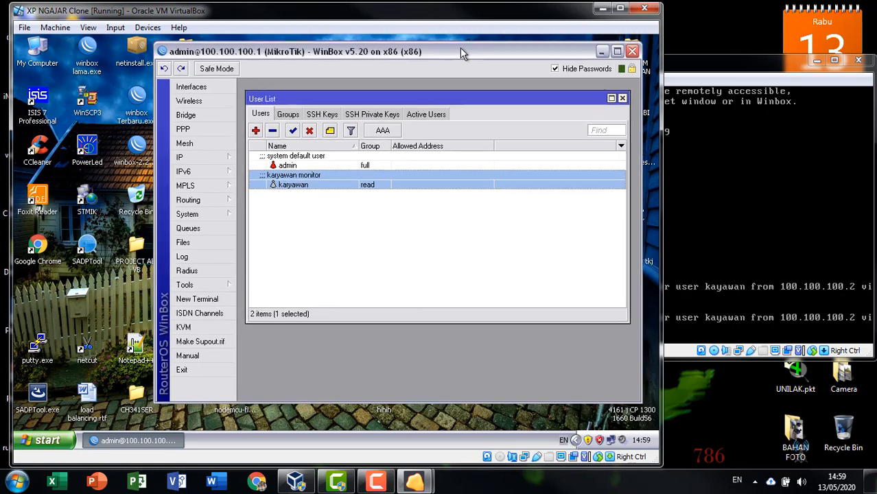
Step: Open System > Identity showing 'MikroTik', then relaunch WinBox Loader
{"action": "left_click", "coordinate": [227, 213]}
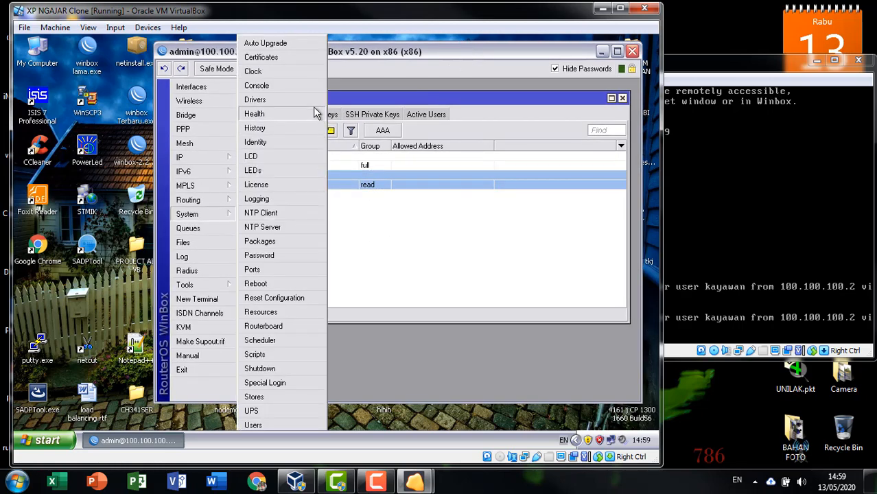
{"action": "left_click", "coordinate": [290, 142]}
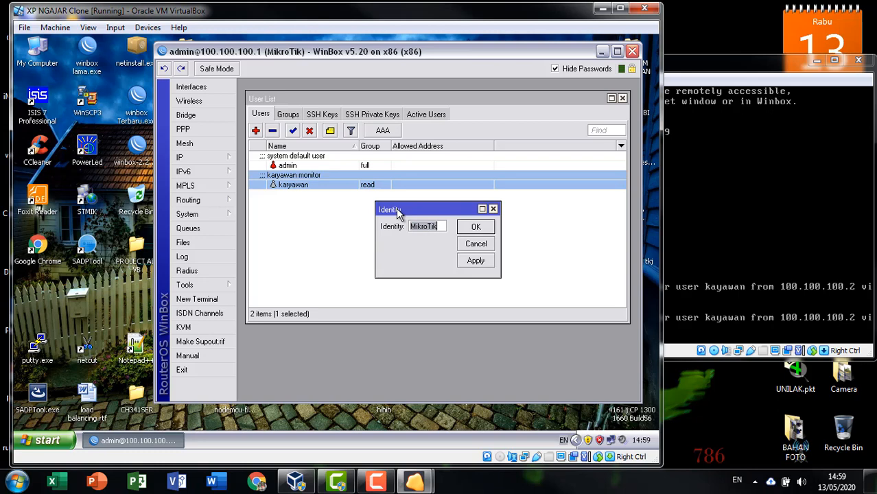
{"action": "double_click", "coordinate": [142, 158]}
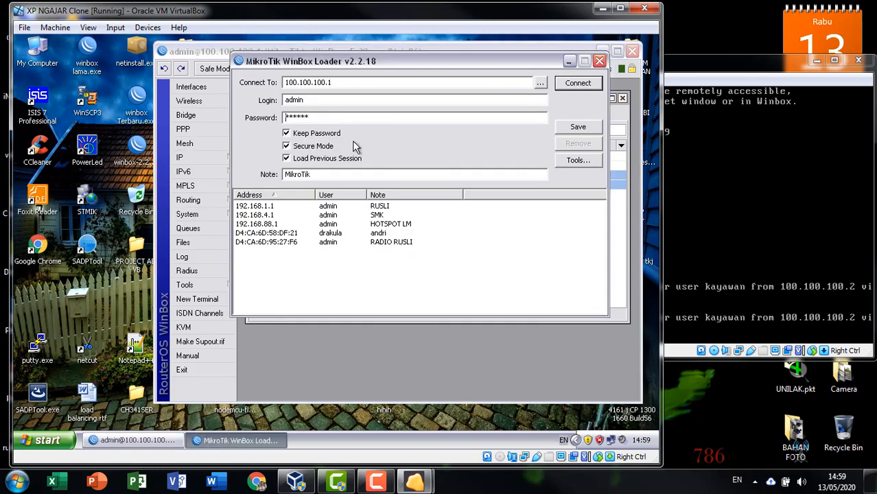
Step: Check the neighbour list showing router MikroTik at 100.100.100.1, then close WinBox Loader
{"action": "left_click", "coordinate": [541, 83]}
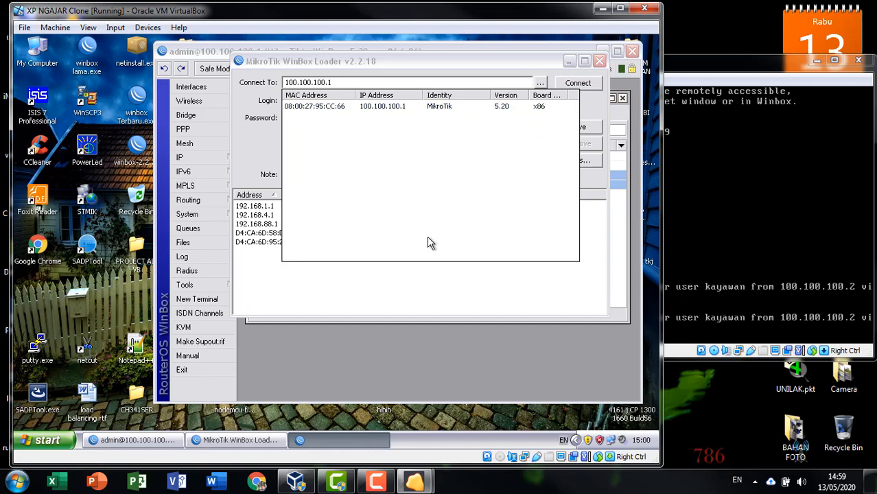
{"action": "left_click", "coordinate": [596, 109]}
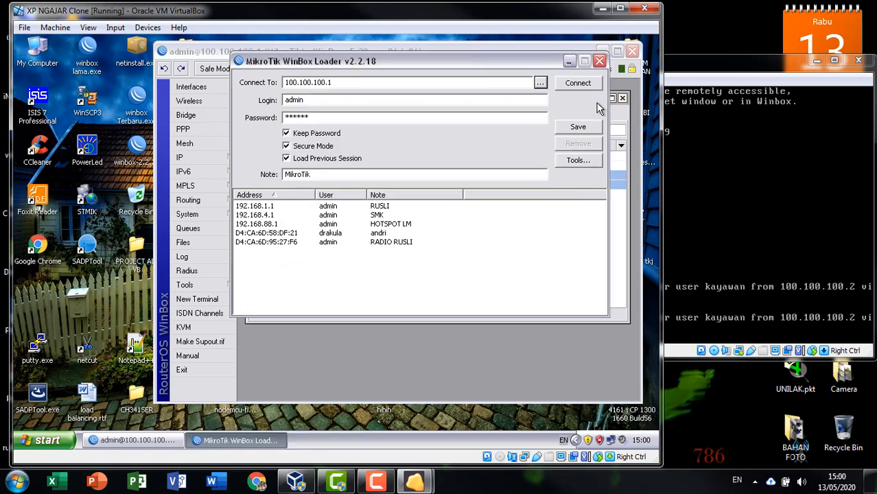
{"action": "left_click", "coordinate": [599, 62]}
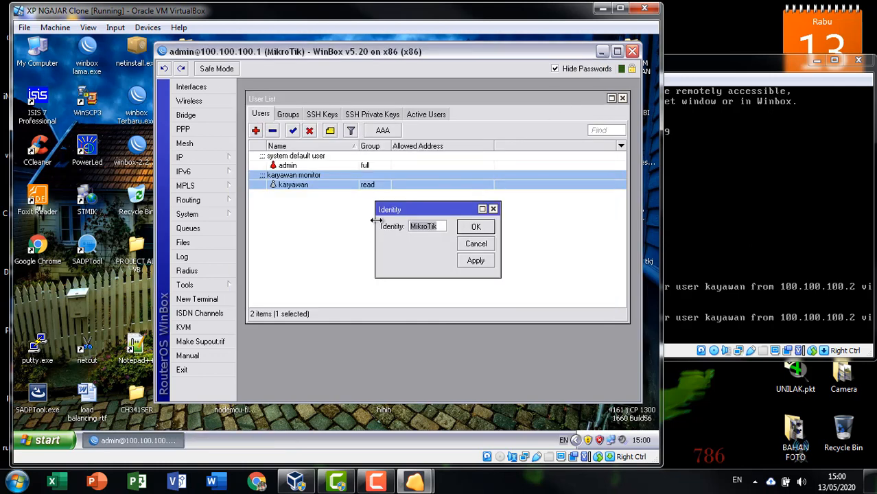
Step: Change the router identity from MikroTik to PERUSAHAAN XYZ and confirm with OK
{"action": "type", "text": "ADM"}
{"action": "key", "text": "BackSpace"}
{"action": "key", "text": "BackSpace"}
{"action": "key", "text": "BackSpace"}
{"action": "type", "text": "PERUSAH"}
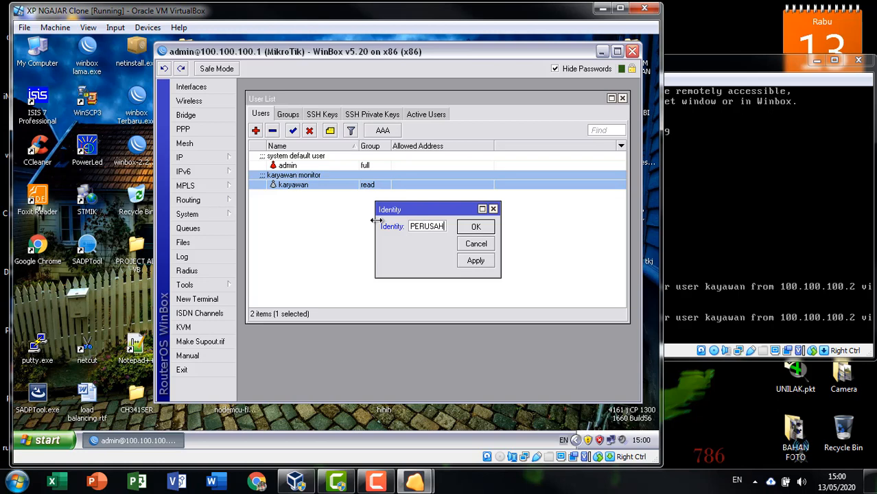
{"action": "type", "text": "AAN XYZ"}
{"action": "left_click", "coordinate": [476, 227]}
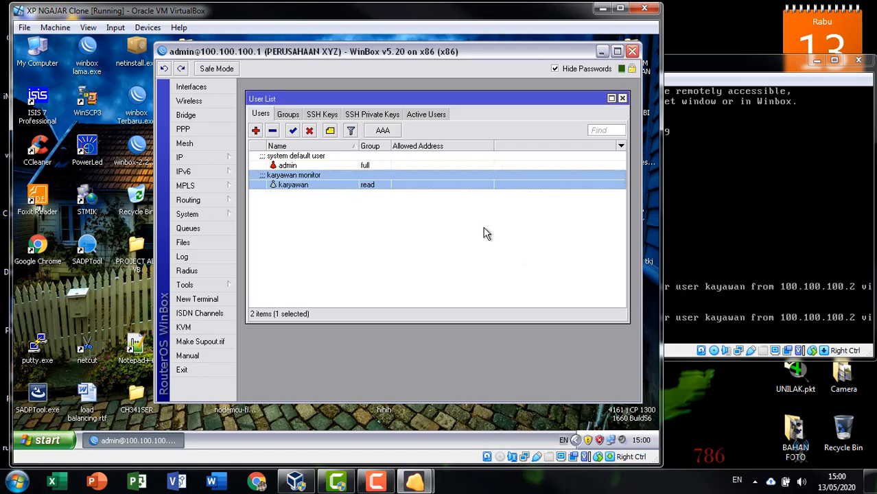
Step: Exit the current WinBox session and relaunch WinBox Loader from the desktop
{"action": "left_click", "coordinate": [181, 370]}
{"action": "right_click", "coordinate": [376, 148]}
{"action": "left_click", "coordinate": [398, 165]}
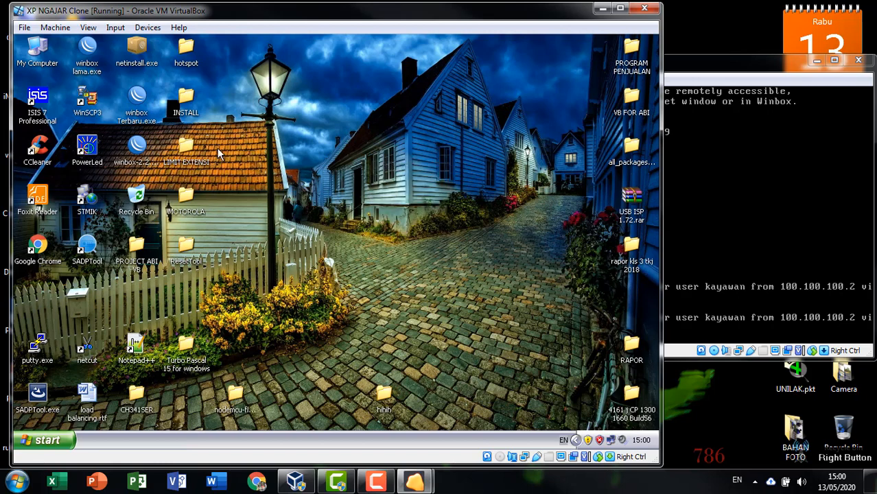
{"action": "double_click", "coordinate": [136, 146]}
Step: Connect to PERUSAHAAN XYZ through its discovered MAC address 08:00:27:95:CC:66
{"action": "left_click", "coordinate": [540, 82]}
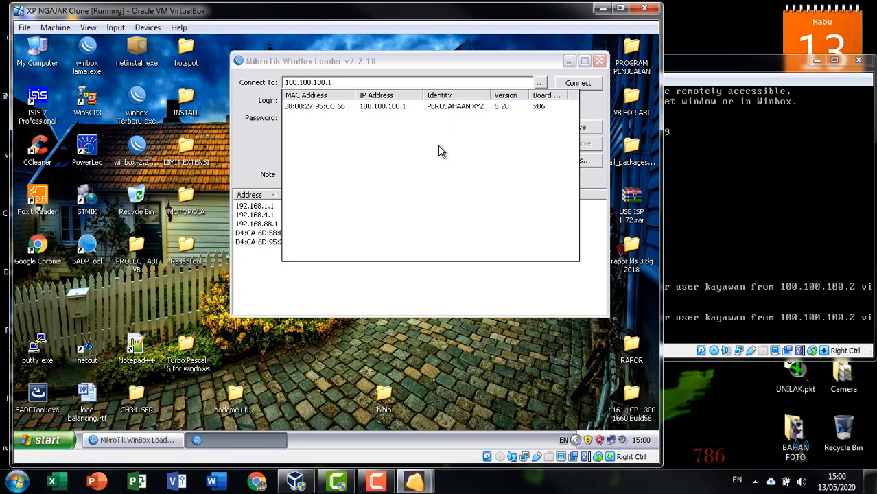
{"action": "left_click", "coordinate": [452, 108]}
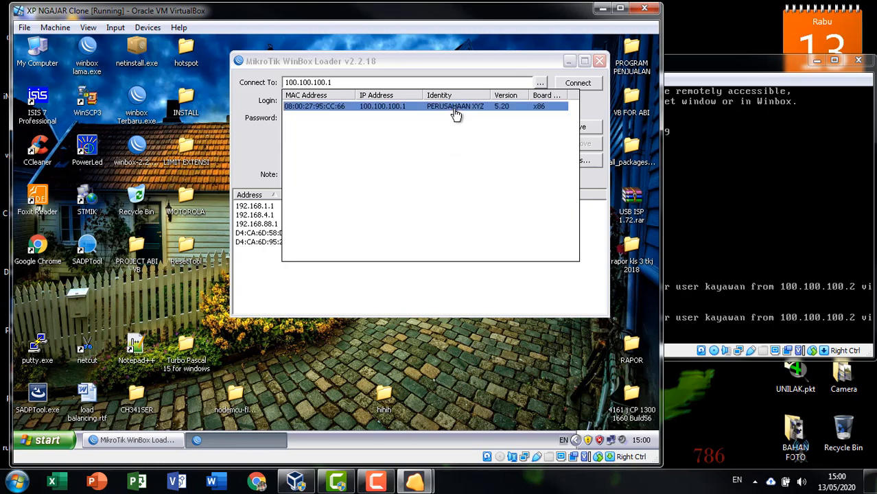
{"action": "left_click", "coordinate": [456, 114]}
{"action": "left_click", "coordinate": [577, 83]}
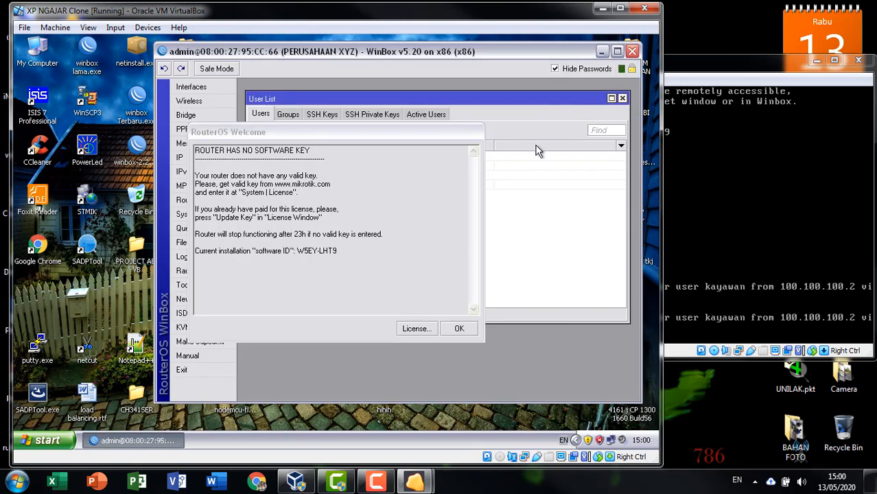
Step: Dismiss the RouterOS no-software-key welcome notice with OK
{"action": "left_click", "coordinate": [453, 327]}
{"action": "left_click", "coordinate": [450, 329]}
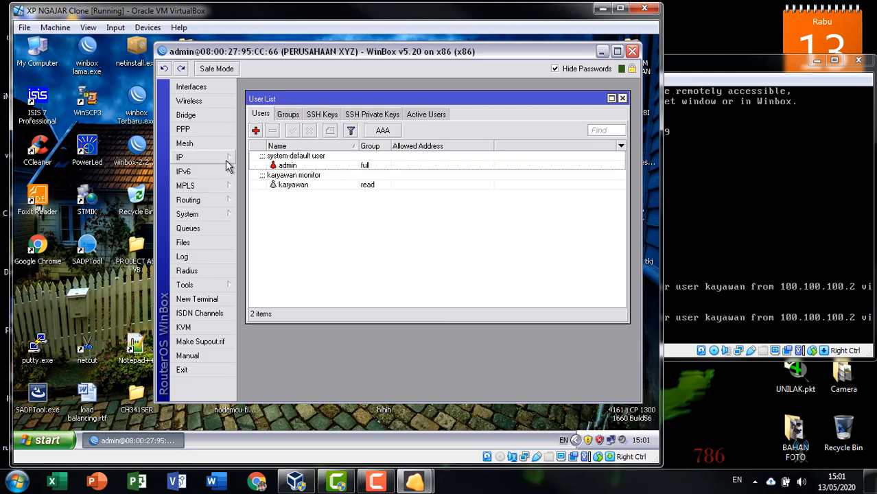
{"action": "left_click", "coordinate": [216, 217]}
{"action": "left_click", "coordinate": [297, 70]}
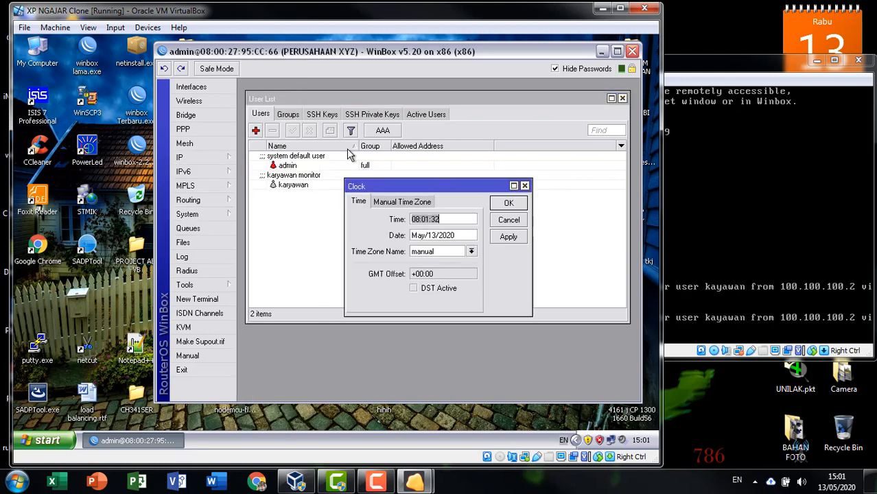
{"action": "left_click_drag", "start_coordinate": [437, 167], "coordinate": [478, 99]}
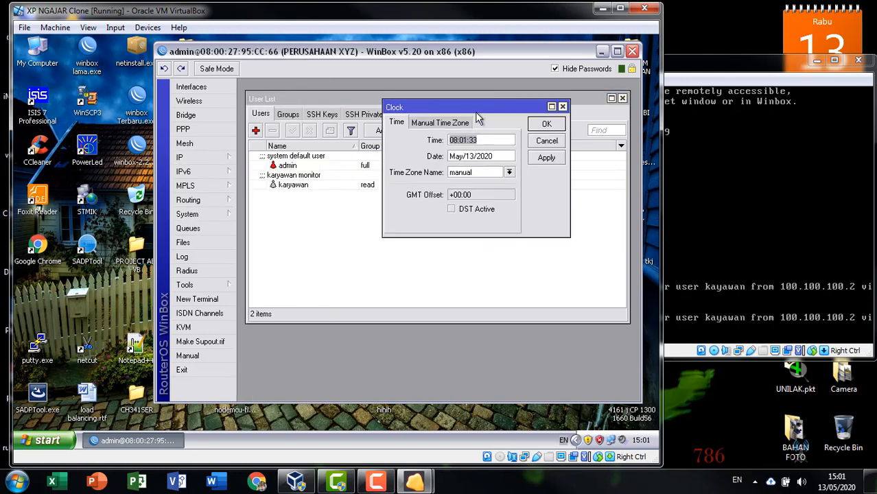
{"action": "left_click_drag", "start_coordinate": [476, 156], "coordinate": [429, 159]}
{"action": "left_click", "coordinate": [492, 157]}
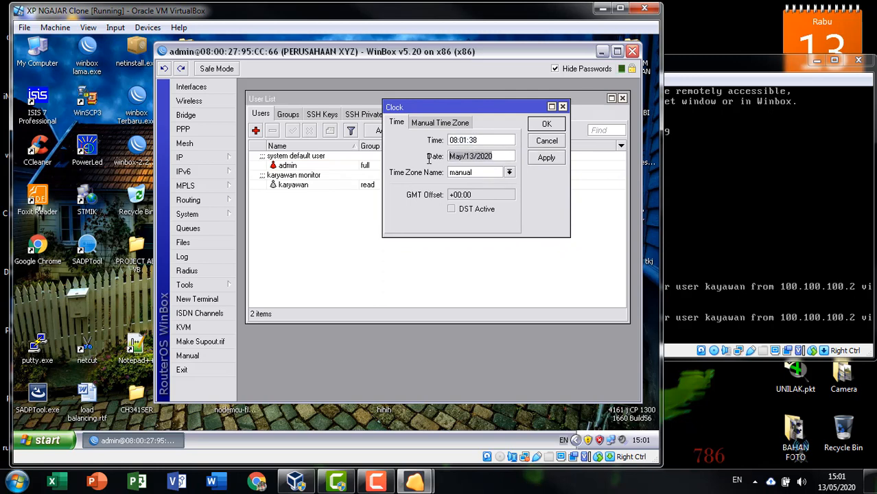
{"action": "left_click", "coordinate": [502, 156]}
{"action": "left_click_drag", "start_coordinate": [502, 156], "coordinate": [413, 157]}
{"action": "left_click_drag", "start_coordinate": [493, 142], "coordinate": [413, 148]}
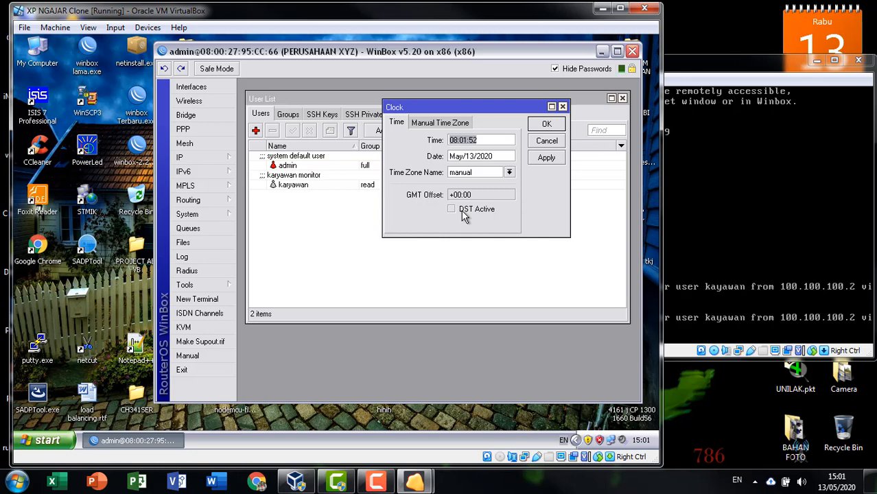
{"action": "left_click", "coordinate": [499, 140]}
{"action": "left_click", "coordinate": [454, 123]}
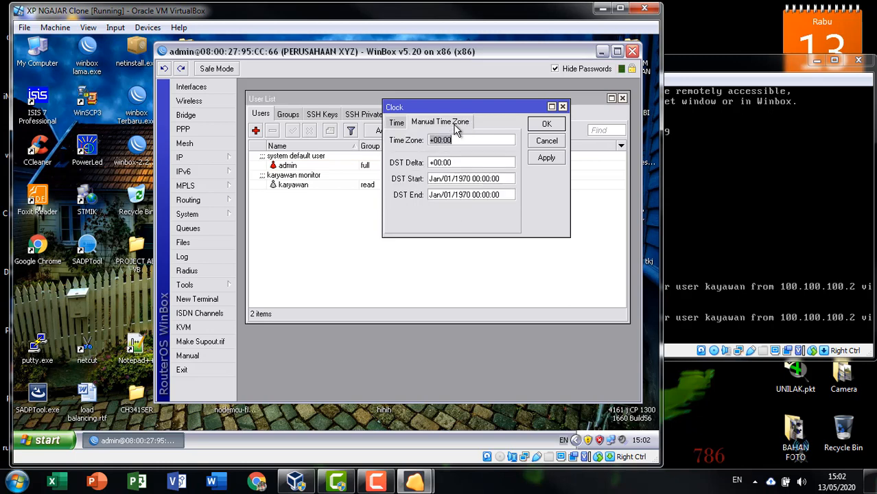
{"action": "left_click", "coordinate": [543, 142]}
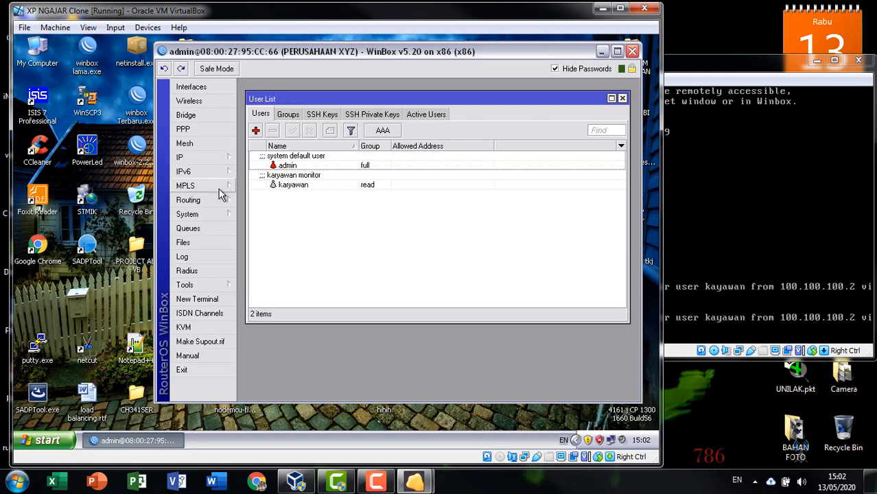
{"action": "left_click", "coordinate": [214, 212]}
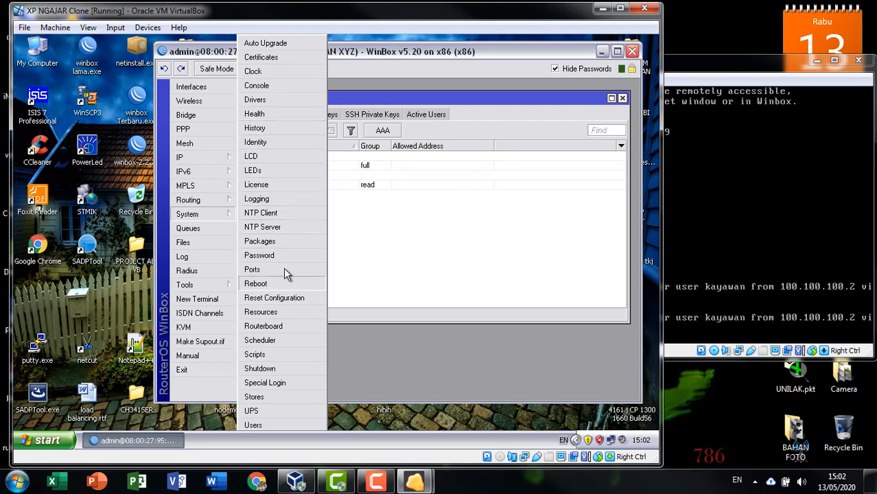
Step: Enable the NTP client and set its mode to broadcast
{"action": "left_click", "coordinate": [297, 215]}
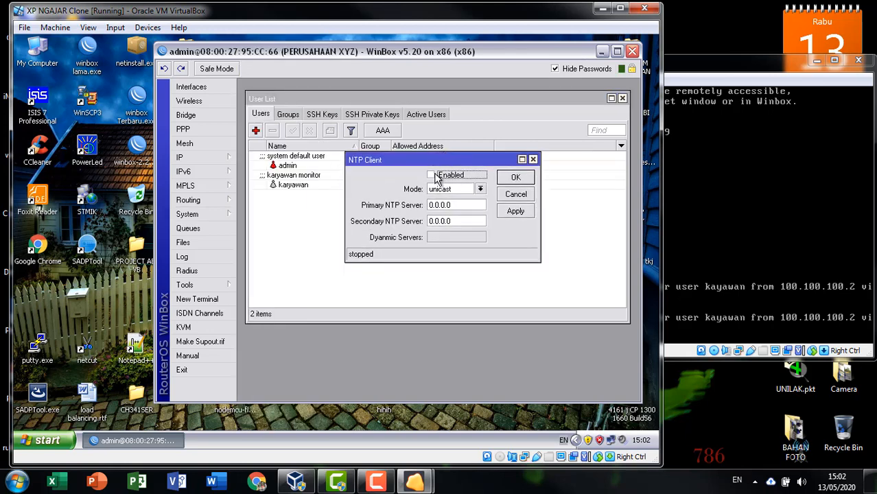
{"action": "left_click", "coordinate": [435, 176]}
{"action": "left_click", "coordinate": [473, 191]}
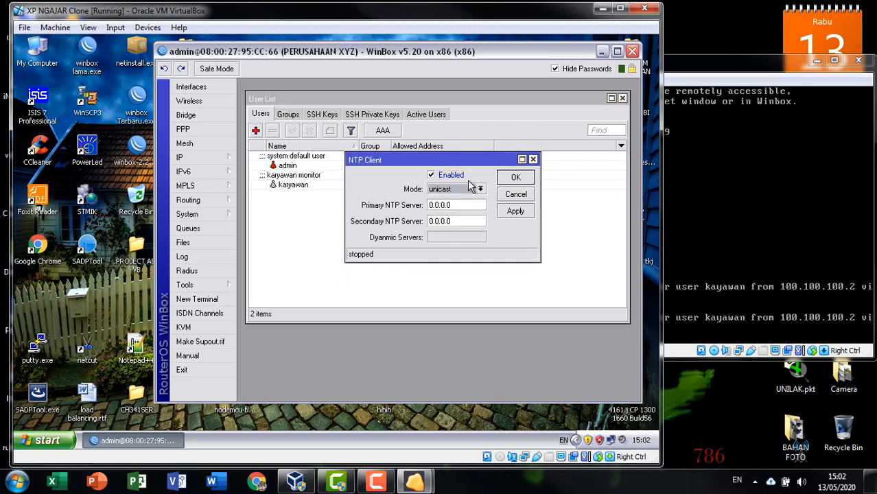
{"action": "left_click", "coordinate": [474, 189]}
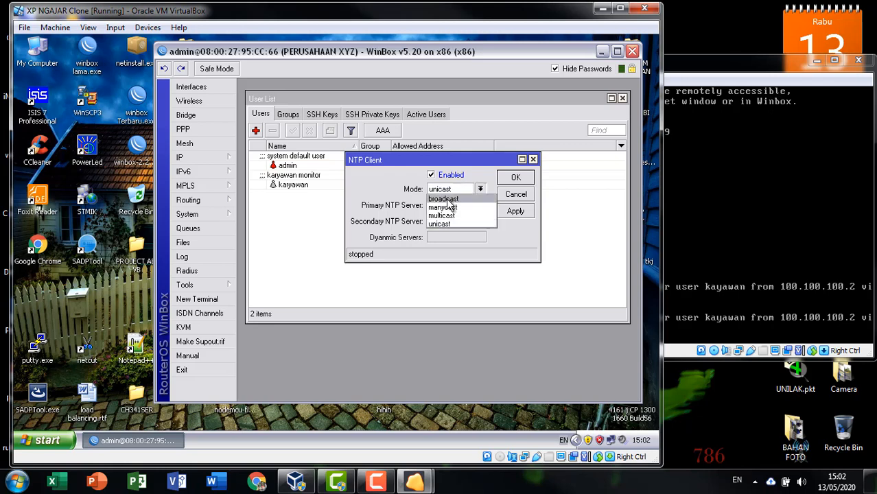
{"action": "left_click", "coordinate": [454, 200]}
Step: Enter 0.id.pool.ntp.orag and 1.id.pool.ntp.orag as primary and secondary NTP servers
{"action": "key", "text": "Tab"}
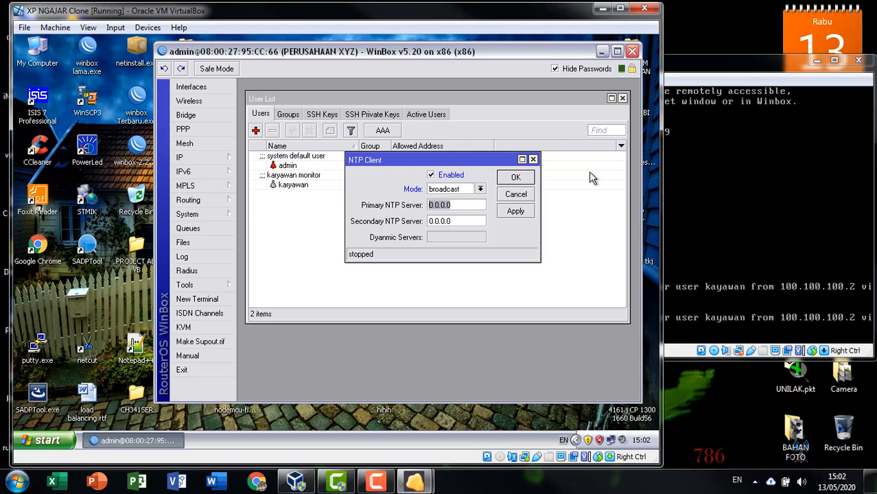
{"action": "type", "text": "0."}
{"action": "key", "text": "Tab"}
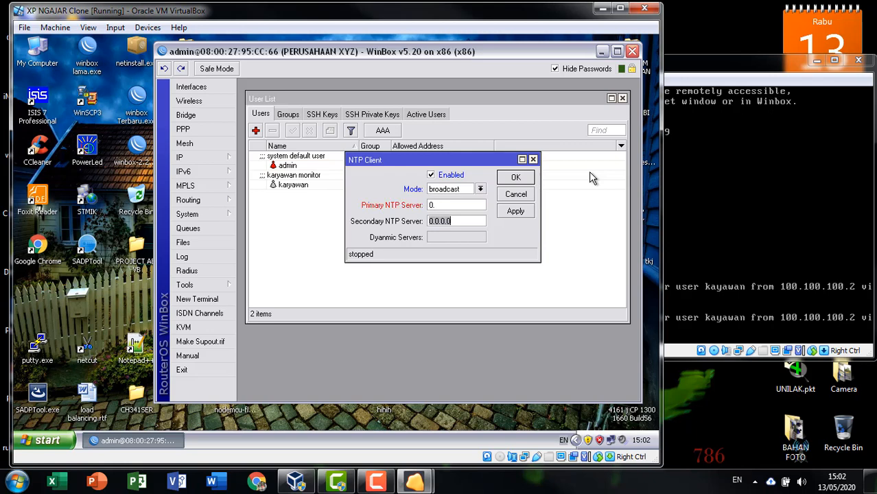
{"action": "left_click", "coordinate": [480, 203]}
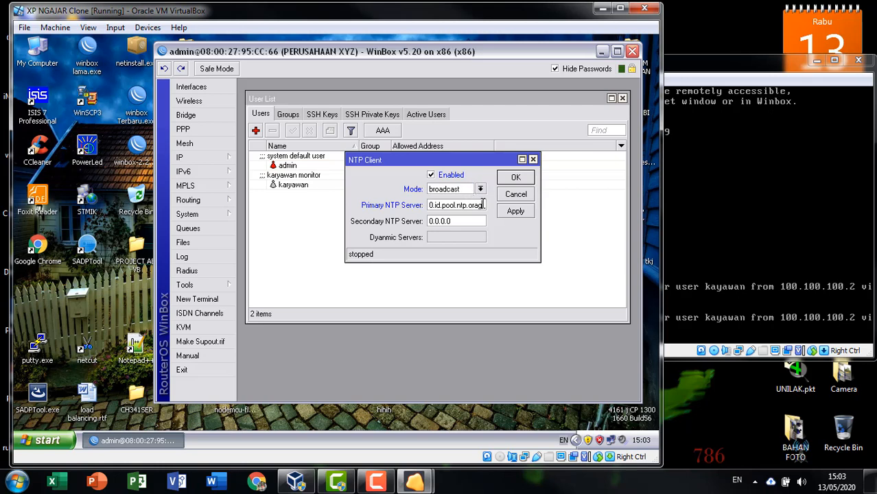
{"action": "left_click_drag", "start_coordinate": [471, 211], "coordinate": [394, 217]}
{"action": "right_click", "coordinate": [450, 204]}
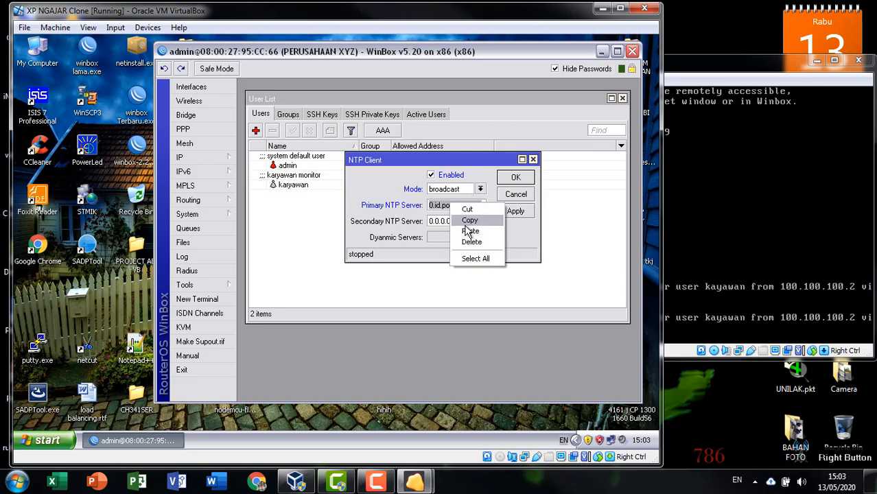
{"action": "left_click", "coordinate": [474, 222]}
{"action": "left_click_drag", "start_coordinate": [471, 221], "coordinate": [416, 221]}
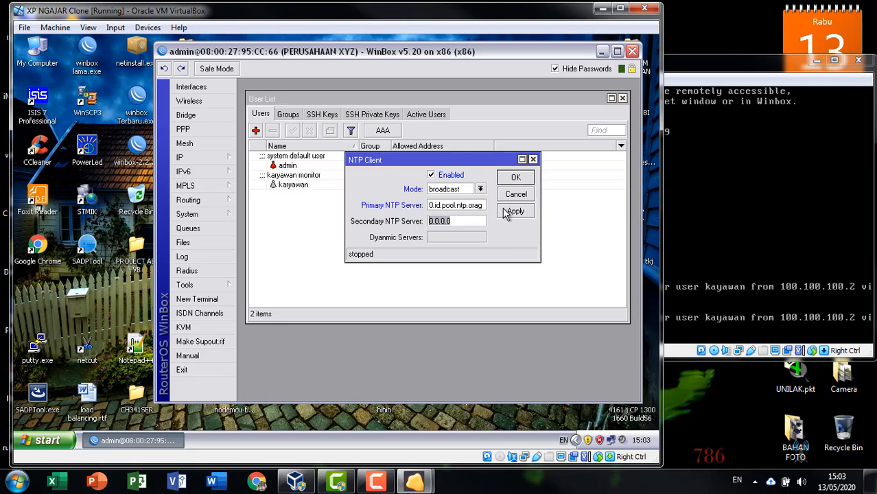
{"action": "right_click", "coordinate": [452, 223]}
{"action": "left_click", "coordinate": [471, 251]}
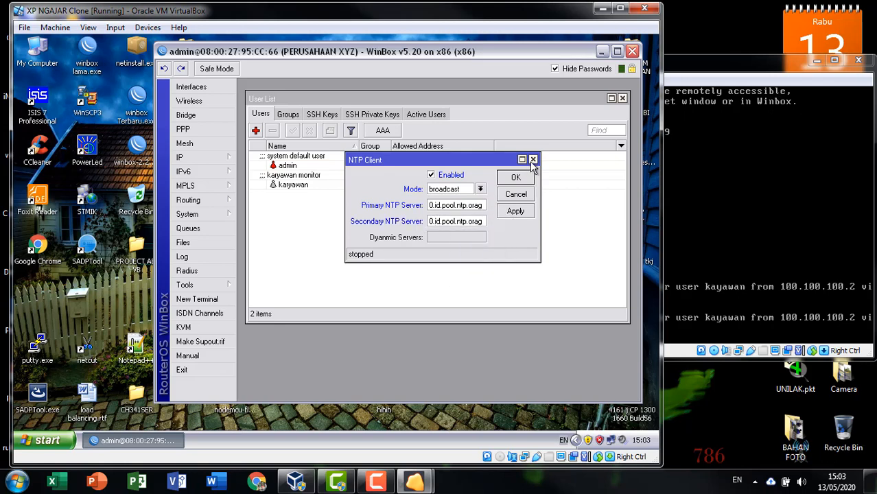
{"action": "key", "text": "BackSpace"}
{"action": "type", "text": "1"}
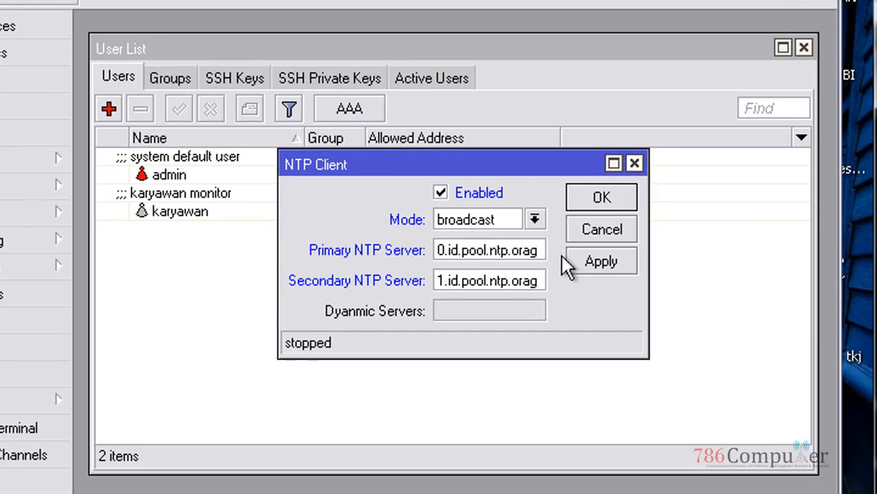
Step: Apply the NTP settings, check both servers resolved to 36.86.63.182, and close
{"action": "left_click", "coordinate": [601, 264]}
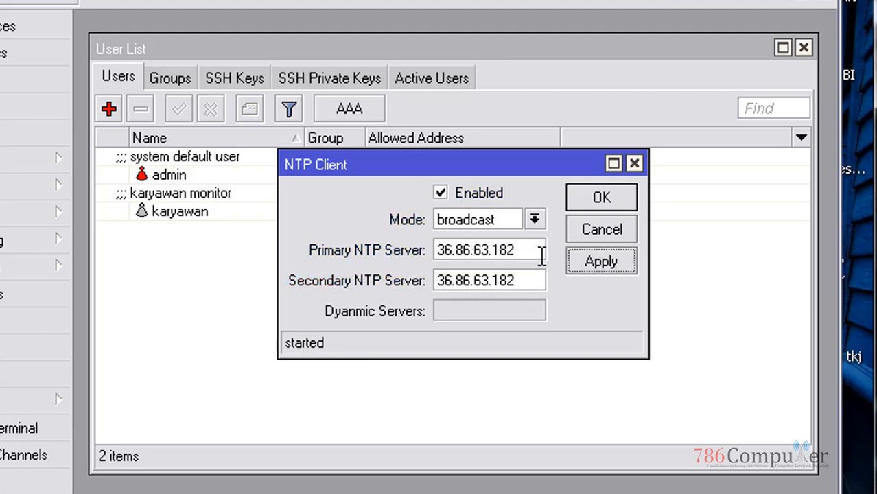
{"action": "left_click_drag", "start_coordinate": [525, 249], "coordinate": [426, 249]}
{"action": "left_click_drag", "start_coordinate": [519, 279], "coordinate": [385, 280]}
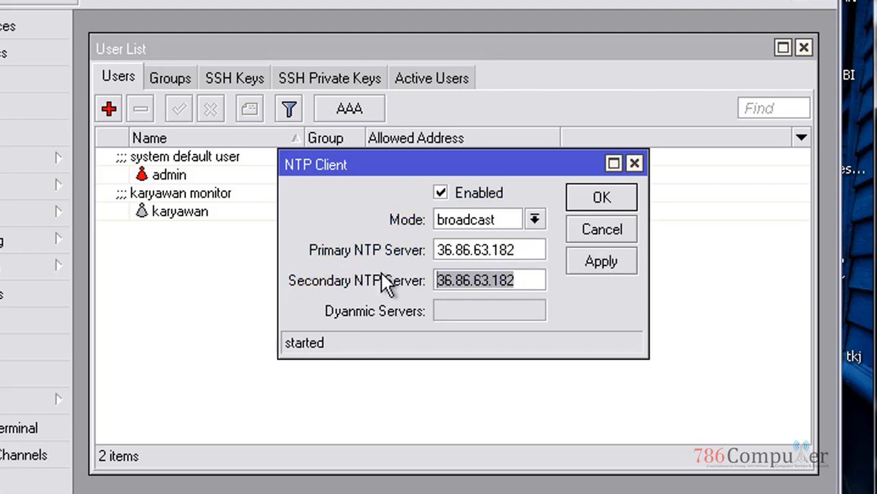
{"action": "left_click_drag", "start_coordinate": [528, 250], "coordinate": [342, 251]}
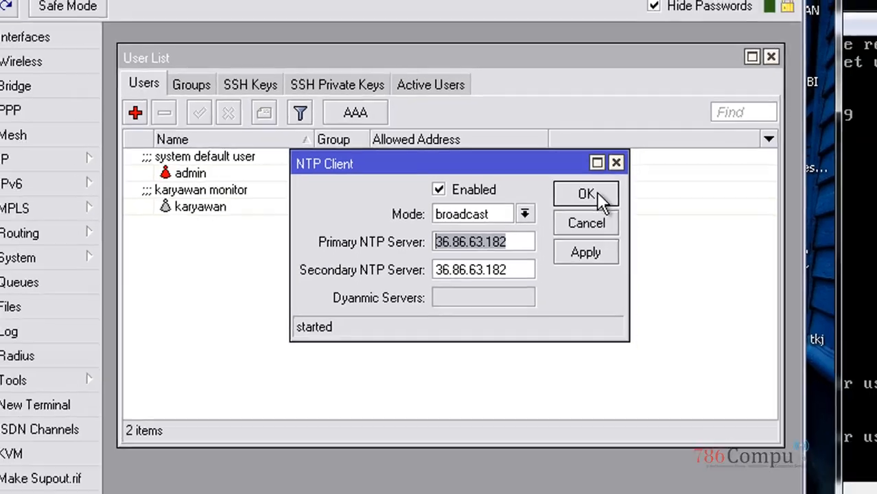
{"action": "left_click", "coordinate": [585, 195]}
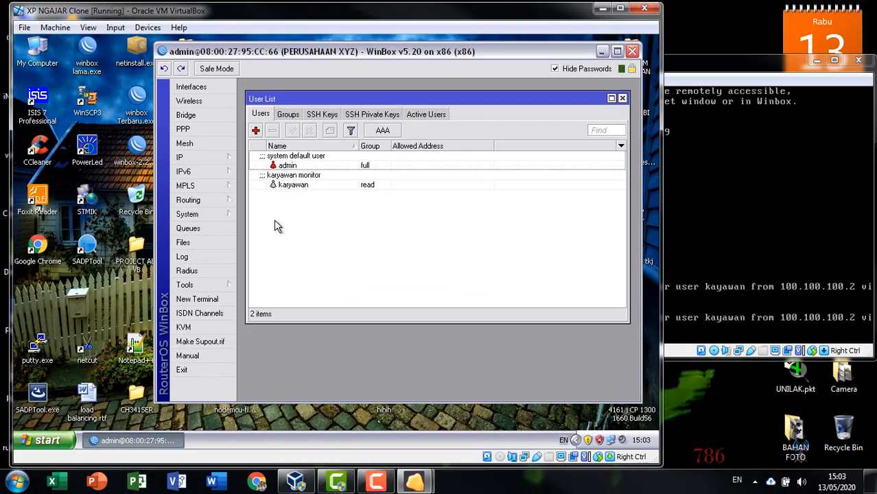
Step: View the router's Clock time and time zone settings, then close with OK
{"action": "left_click", "coordinate": [210, 214]}
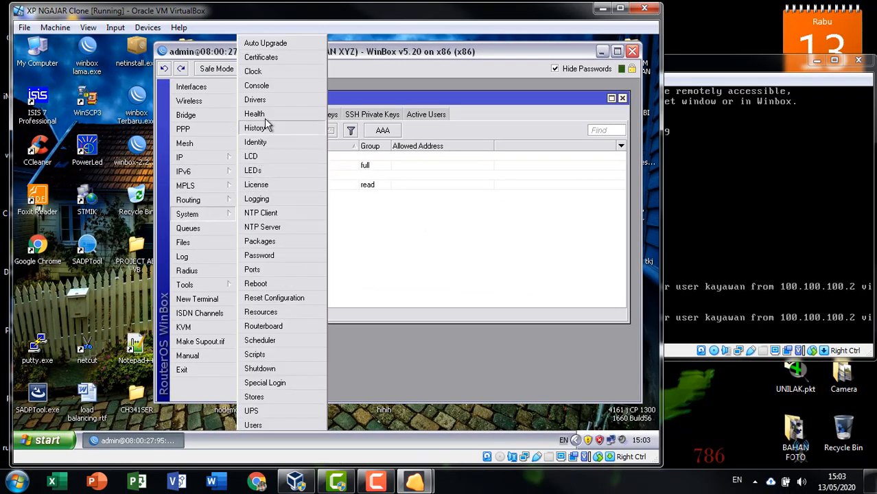
{"action": "left_click", "coordinate": [269, 73]}
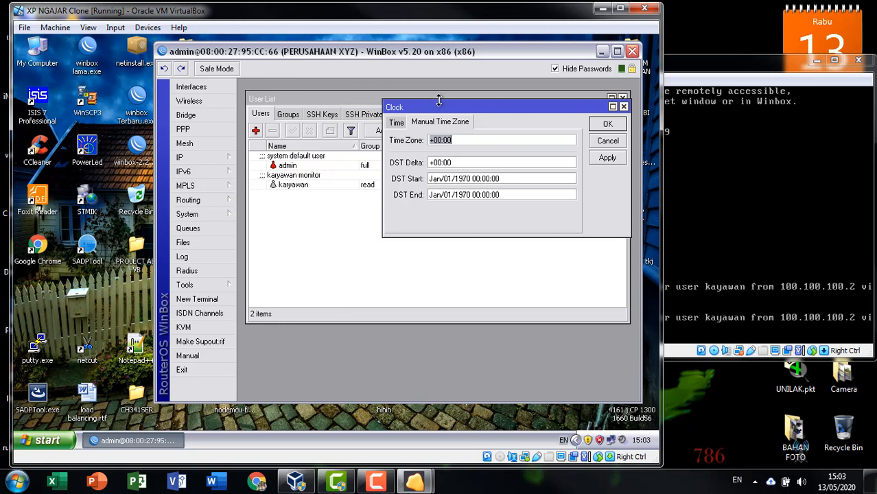
{"action": "left_click", "coordinate": [396, 122]}
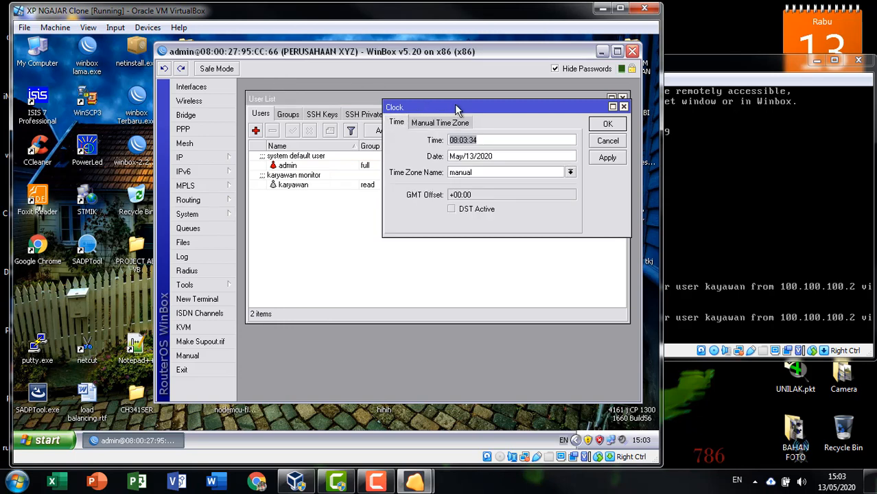
{"action": "left_click_drag", "start_coordinate": [459, 110], "coordinate": [431, 122]}
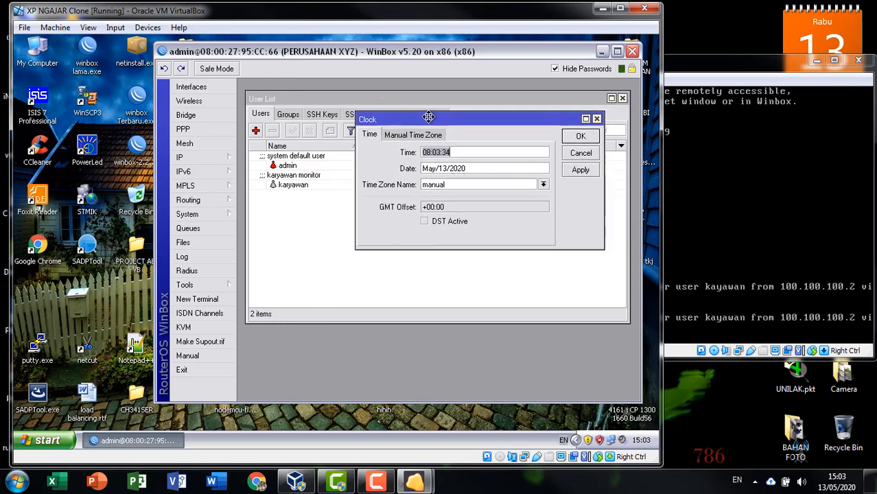
{"action": "left_click", "coordinate": [580, 138]}
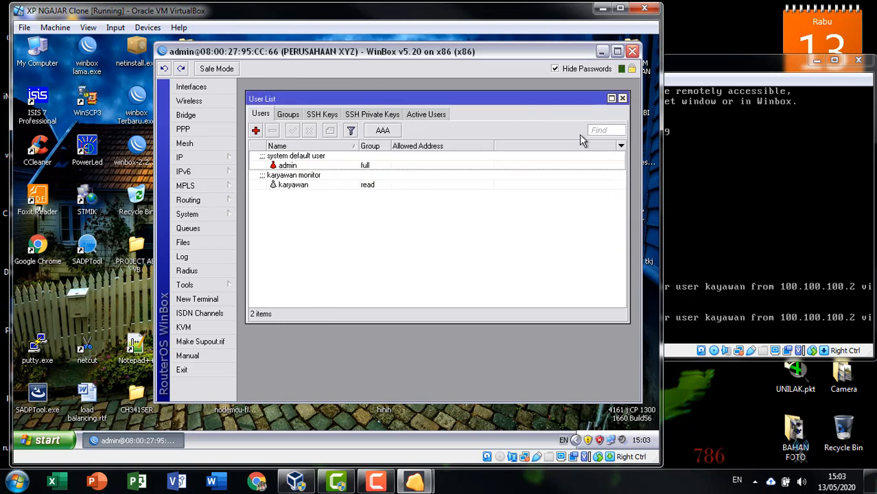
Step: Reopen Clock settings, browse the time zone list, and cancel without changes
{"action": "left_click", "coordinate": [193, 215]}
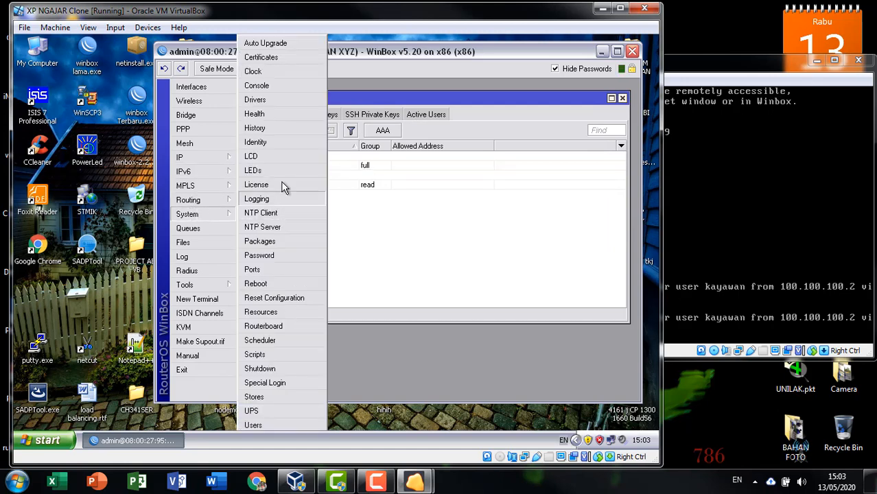
{"action": "left_click", "coordinate": [283, 73]}
{"action": "left_click", "coordinate": [401, 136]}
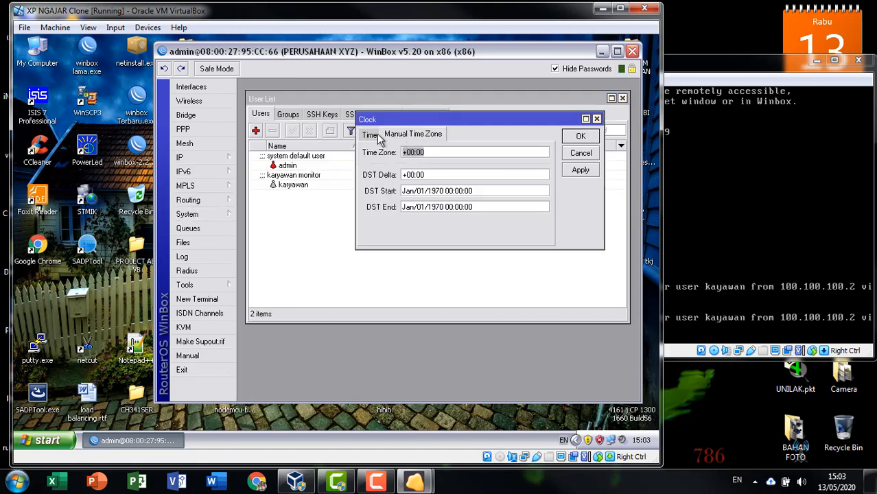
{"action": "left_click", "coordinate": [376, 135]}
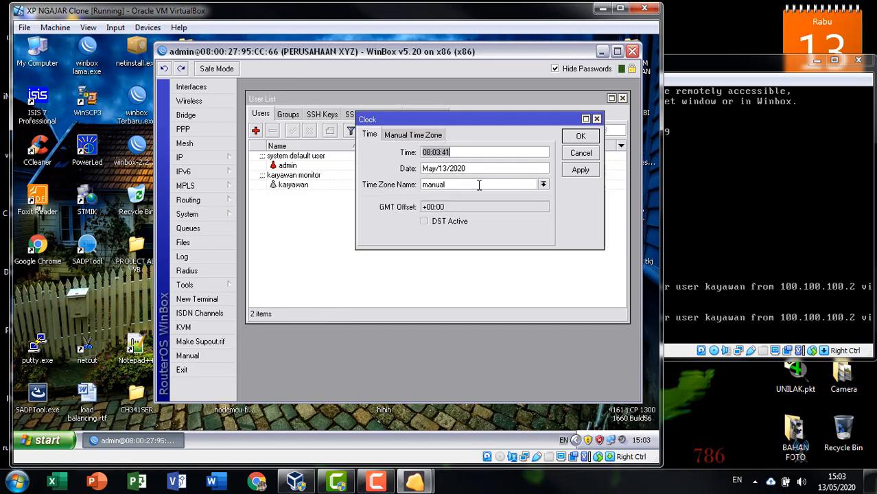
{"action": "left_click", "coordinate": [542, 185]}
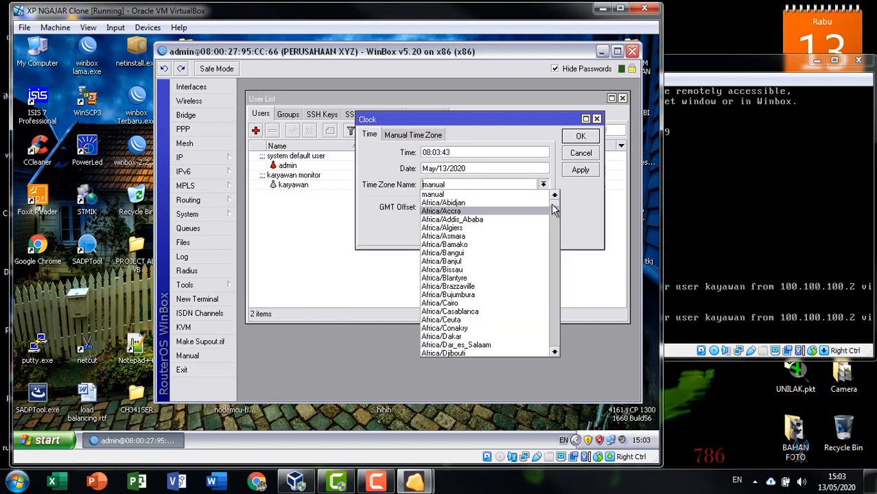
{"action": "left_click_drag", "start_coordinate": [552, 204], "coordinate": [563, 190]}
{"action": "left_click", "coordinate": [582, 156]}
{"action": "left_click", "coordinate": [583, 156]}
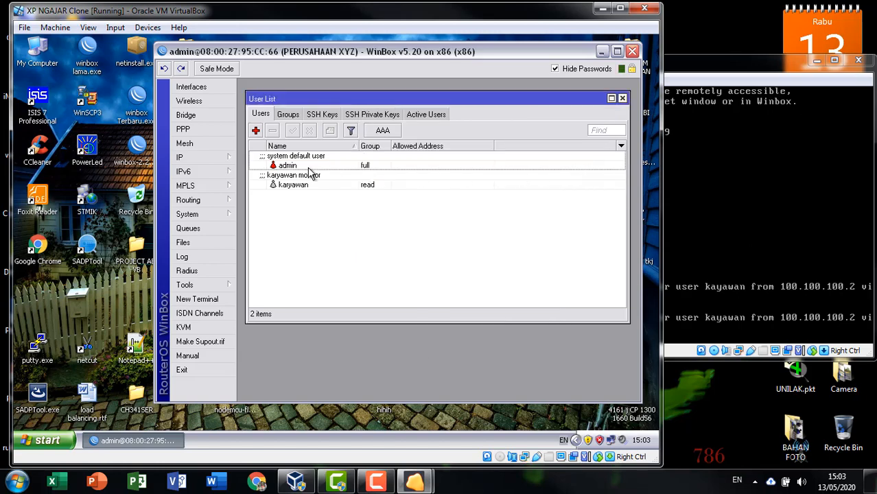
Step: Recheck the NTP client settings and close them
{"action": "left_click", "coordinate": [201, 213]}
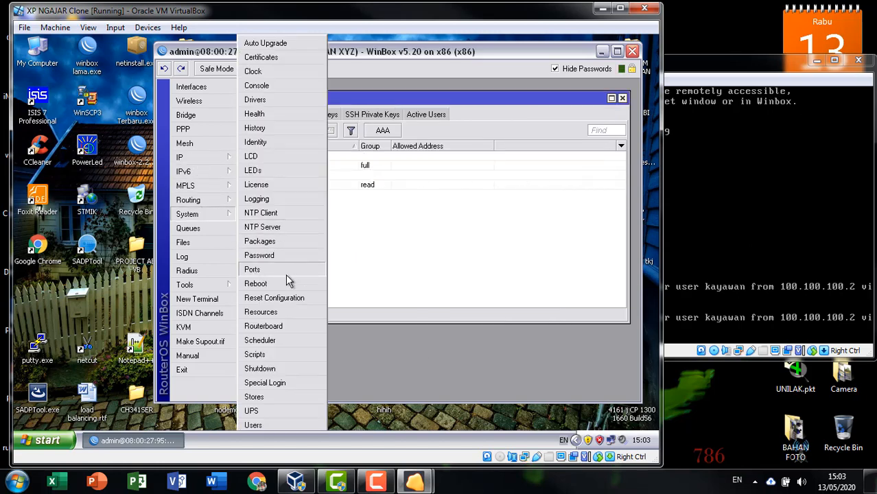
{"action": "left_click", "coordinate": [275, 213]}
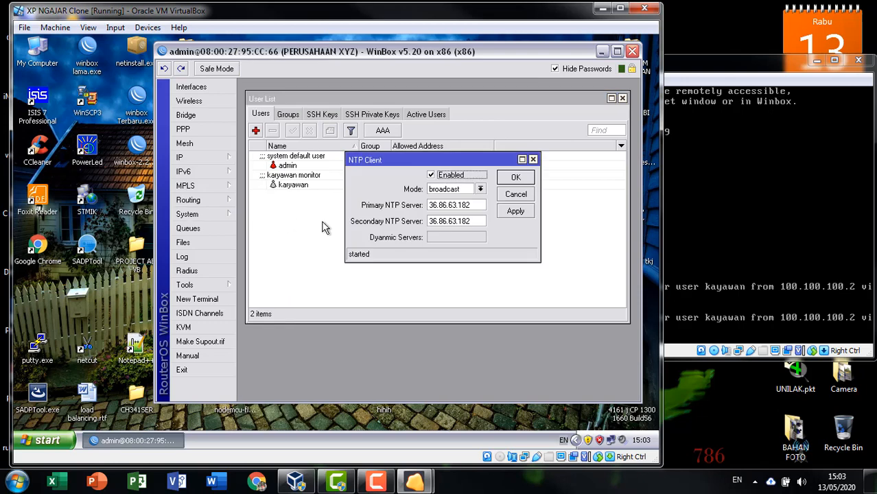
{"action": "left_click", "coordinate": [515, 210]}
{"action": "left_click", "coordinate": [518, 177]}
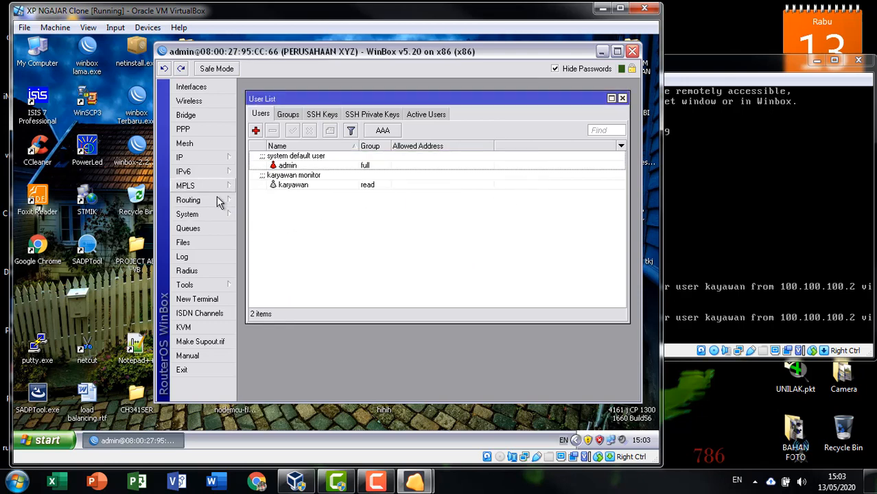
Step: Bring up the System Reboot confirmation prompt, then dismiss it for now
{"action": "left_click", "coordinate": [210, 215]}
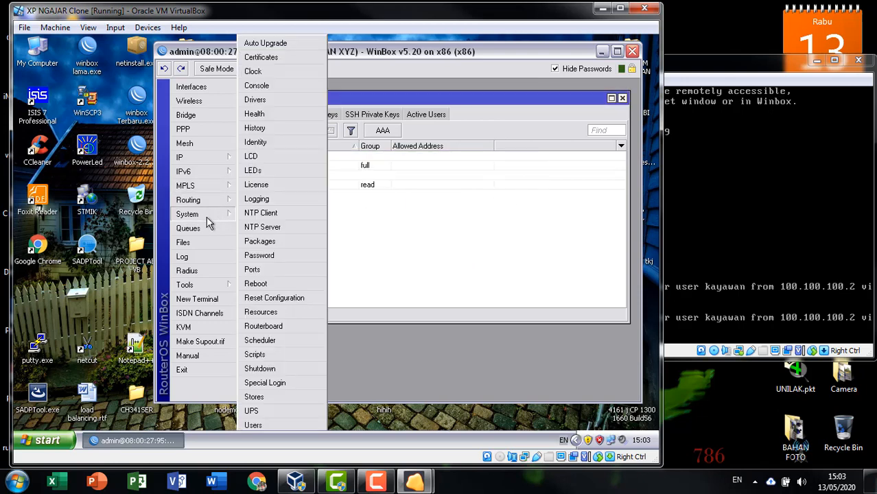
{"action": "left_click", "coordinate": [277, 285]}
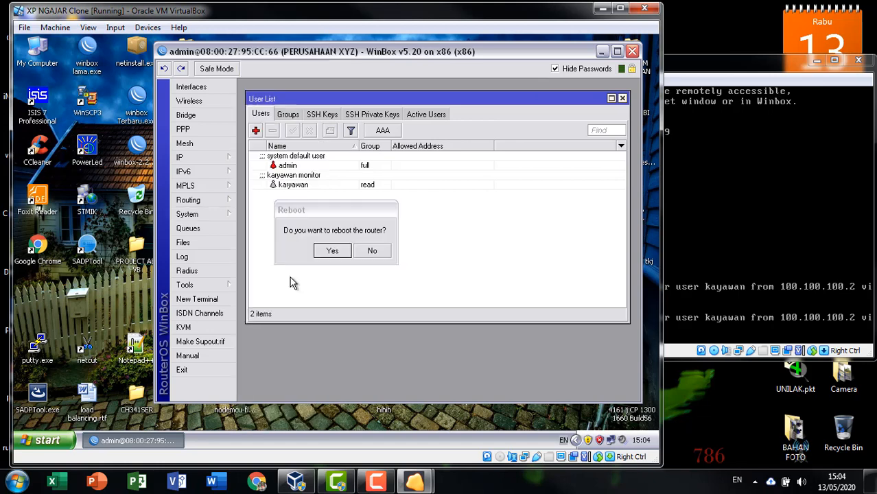
{"action": "left_click", "coordinate": [374, 251]}
{"action": "left_click", "coordinate": [218, 212]}
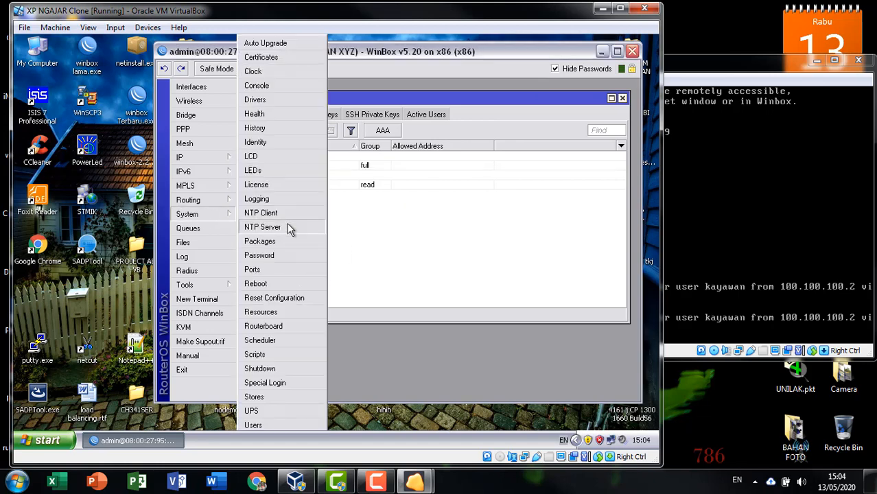
Step: Confirm System > Reboot with Yes and watch the router VM restart
{"action": "left_click", "coordinate": [264, 286]}
{"action": "left_click", "coordinate": [329, 251]}
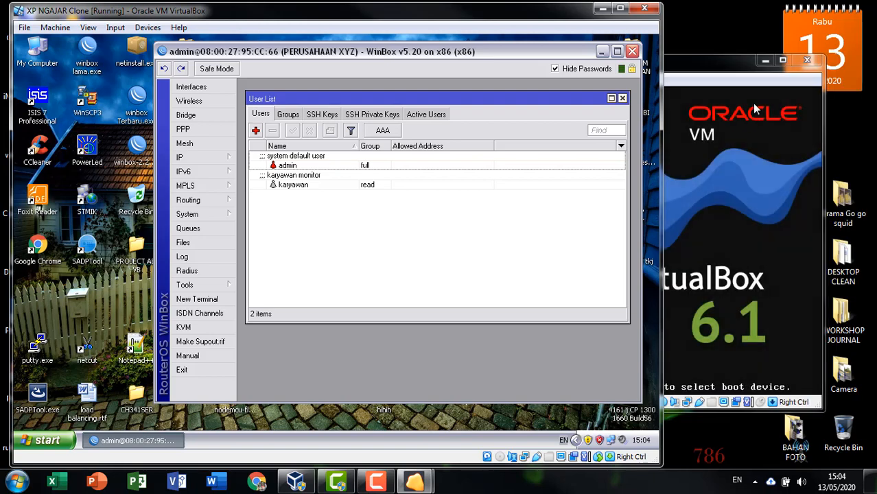
{"action": "left_click", "coordinate": [753, 108]}
{"action": "left_click", "coordinate": [354, 223]}
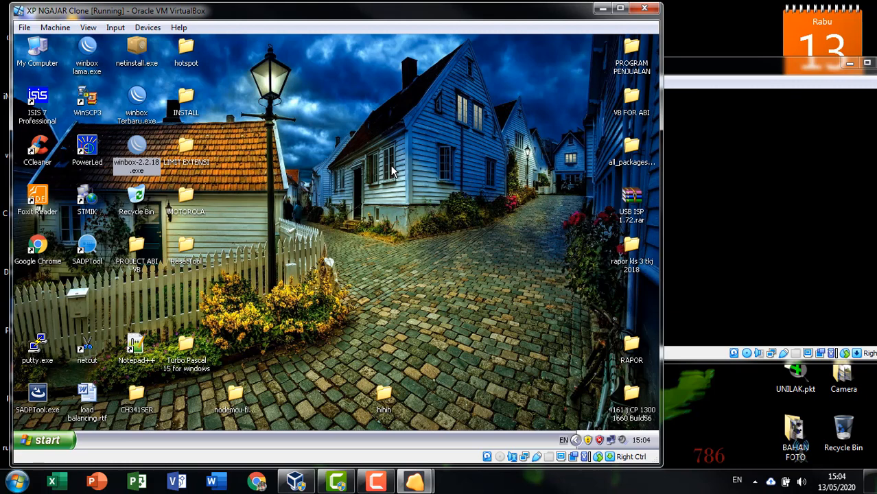
Step: Relaunch WinBox Loader, reconnect to the rebooted PERUSAHAAN XYZ, and dismiss the welcome notice
{"action": "left_click", "coordinate": [733, 71]}
{"action": "left_click", "coordinate": [300, 108]}
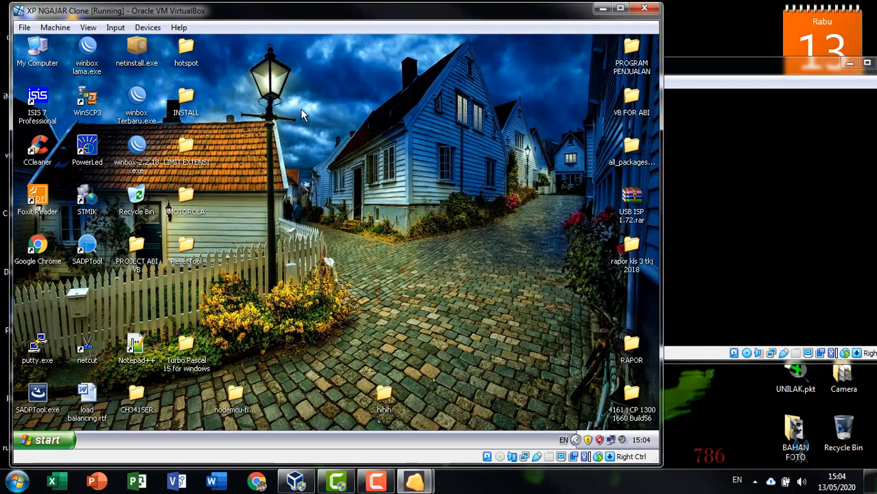
{"action": "double_click", "coordinate": [130, 157]}
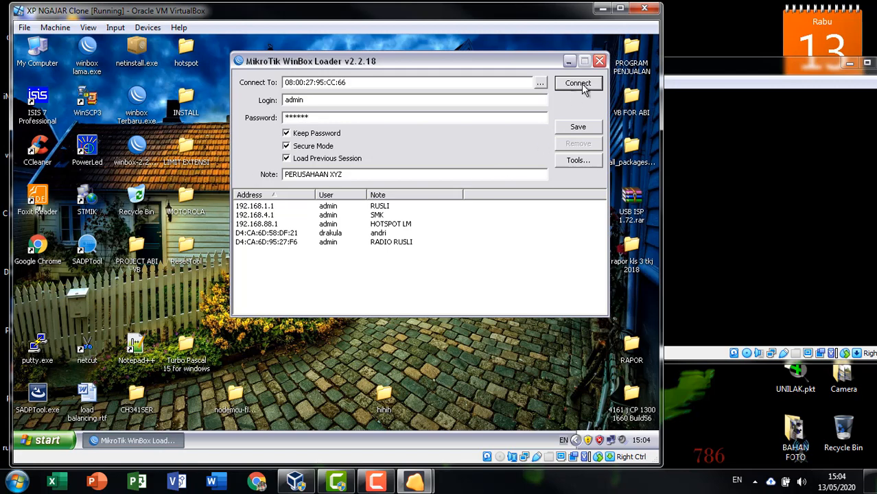
{"action": "left_click", "coordinate": [585, 81]}
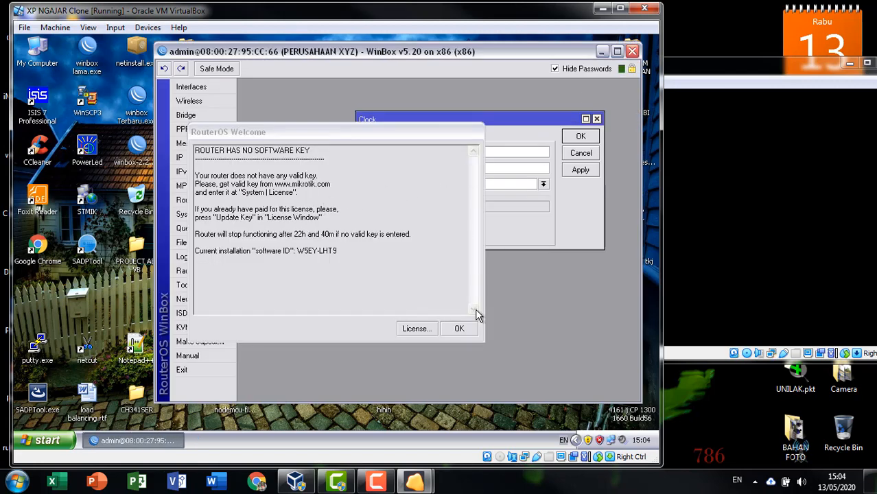
{"action": "left_click", "coordinate": [464, 329]}
Step: Cancel the Clock window, review the NTP client settings, then reopen System > Clock
{"action": "left_click", "coordinate": [591, 152]}
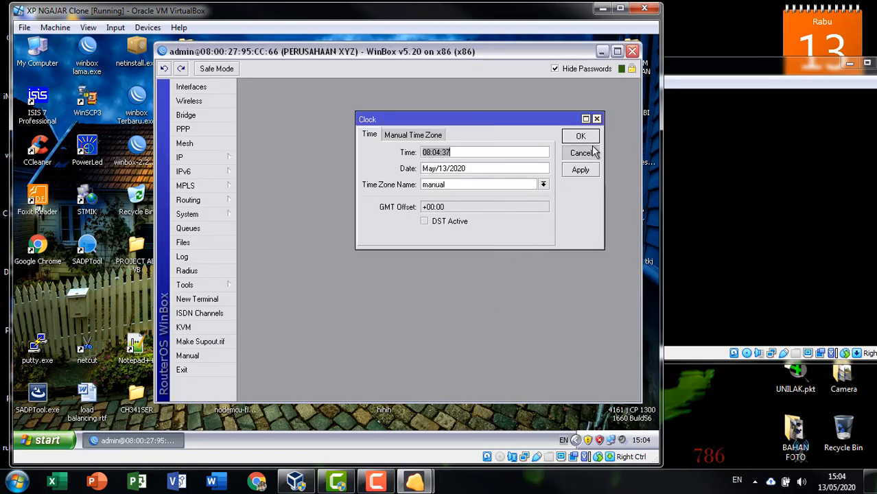
{"action": "left_click", "coordinate": [190, 216]}
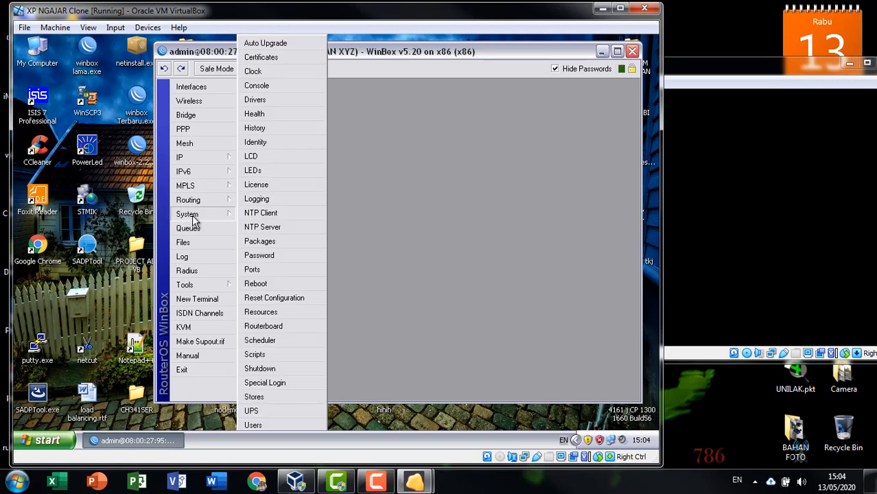
{"action": "left_click", "coordinate": [297, 214]}
{"action": "left_click_drag", "start_coordinate": [439, 192], "coordinate": [436, 144]}
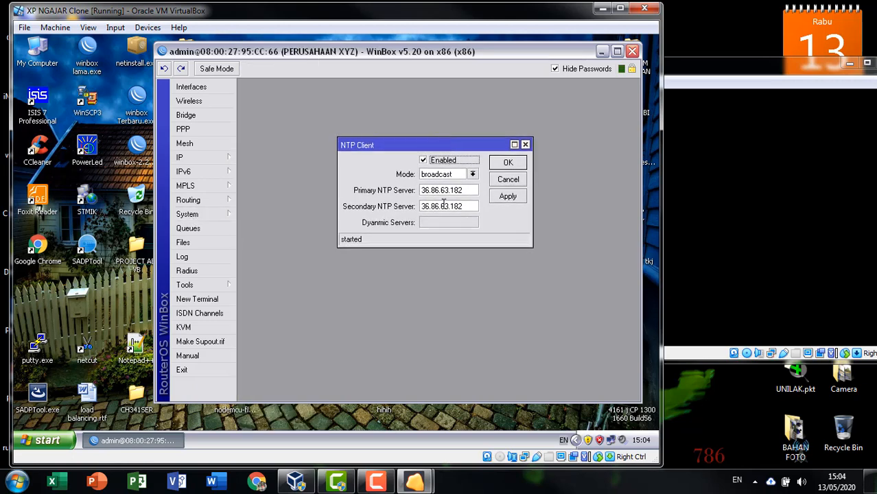
{"action": "left_click", "coordinate": [511, 162]}
{"action": "left_click", "coordinate": [209, 214]}
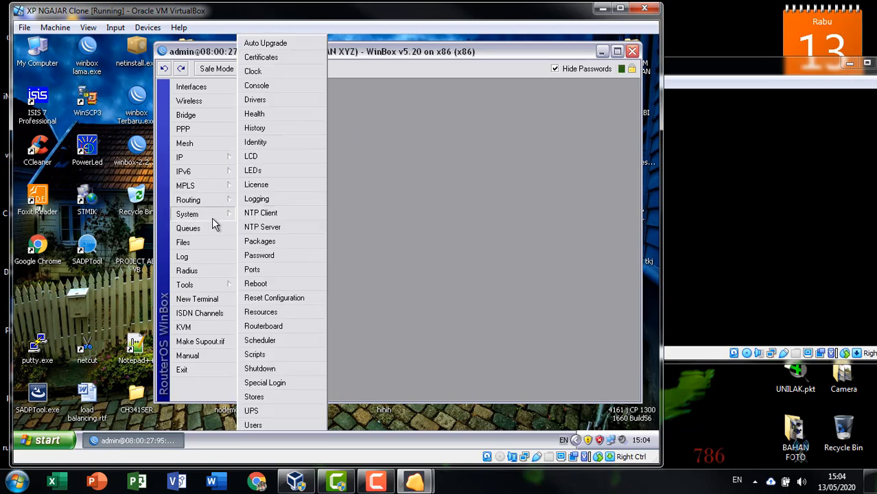
{"action": "left_click", "coordinate": [293, 72]}
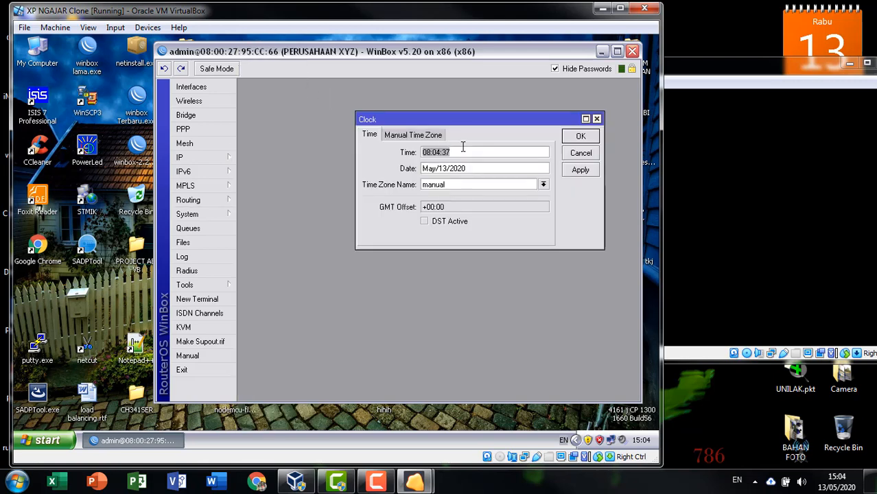
Step: Apply time zone Asia/Jakarta so the clock shows 15:05 at GMT +07:00, then close Clock
{"action": "left_click", "coordinate": [535, 184]}
{"action": "scroll", "coordinate": [508, 332], "scroll_direction": "down", "scroll_amount": 12}
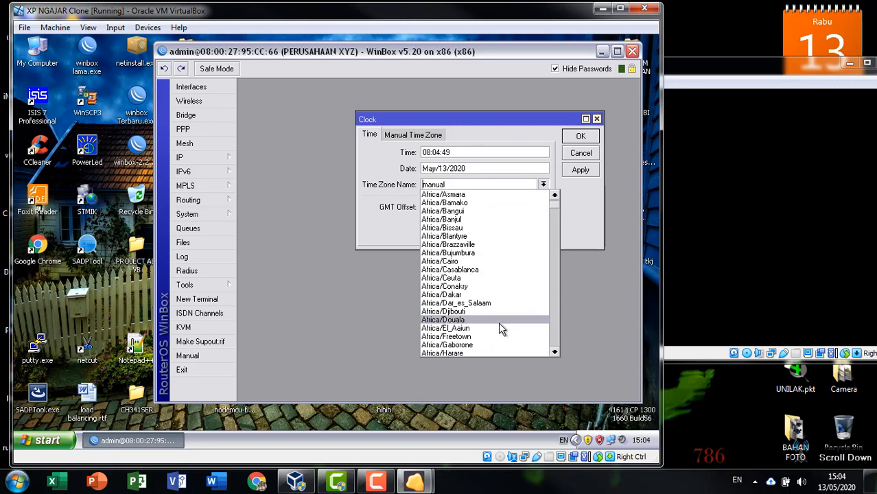
{"action": "scroll", "coordinate": [496, 317], "scroll_direction": "up", "scroll_amount": 12}
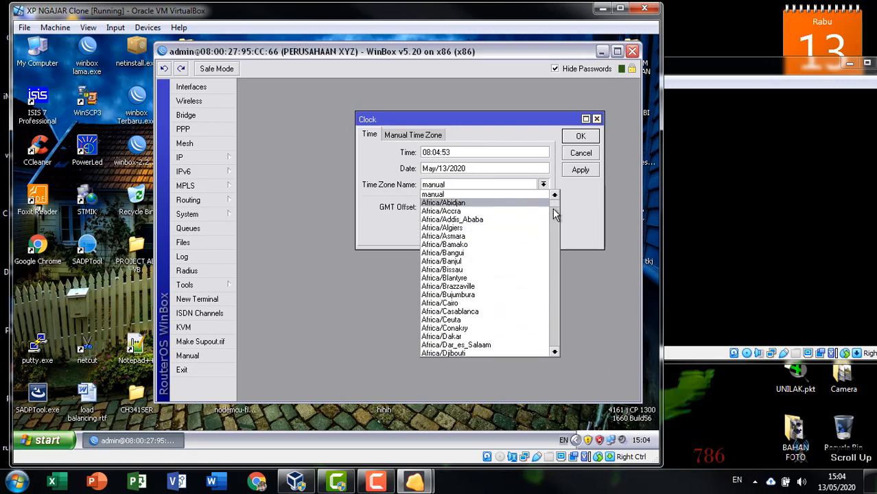
{"action": "left_click_drag", "start_coordinate": [552, 209], "coordinate": [554, 277]}
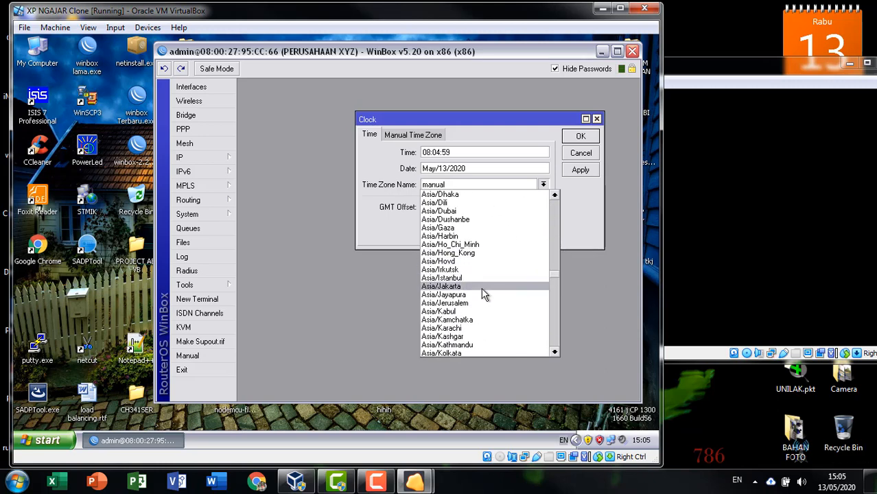
{"action": "left_click", "coordinate": [480, 286]}
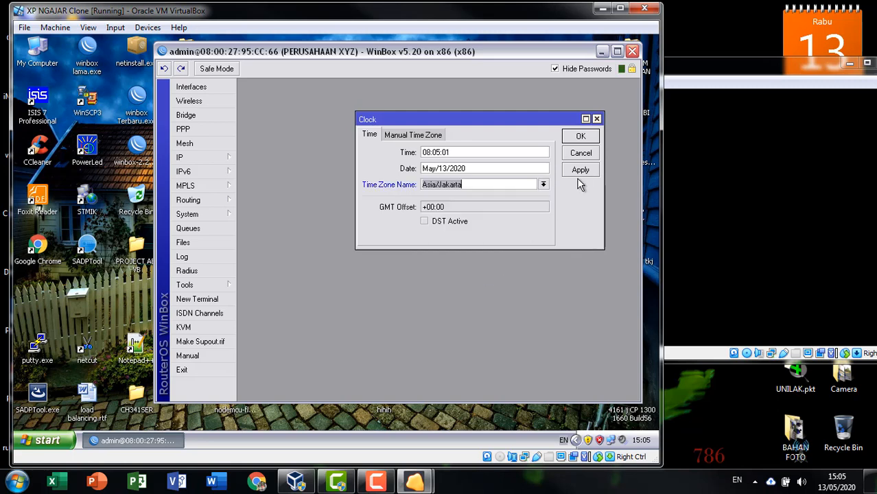
{"action": "left_click", "coordinate": [574, 171]}
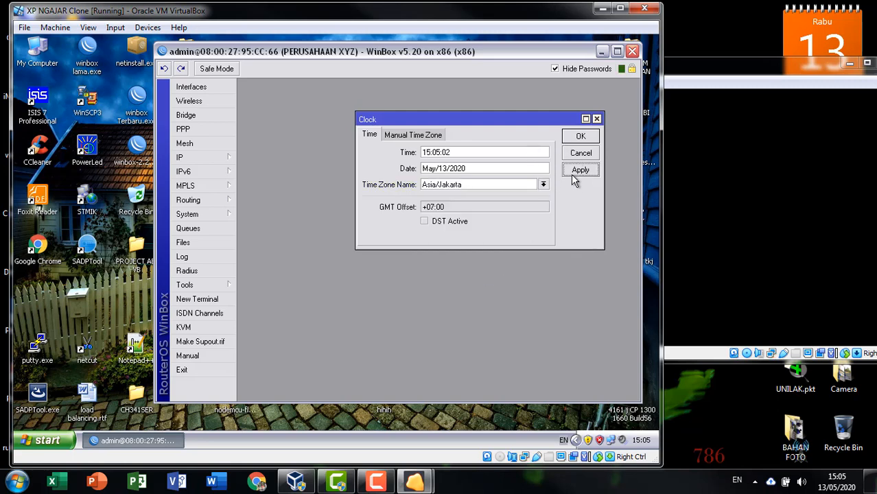
{"action": "left_click_drag", "start_coordinate": [466, 157], "coordinate": [387, 156]}
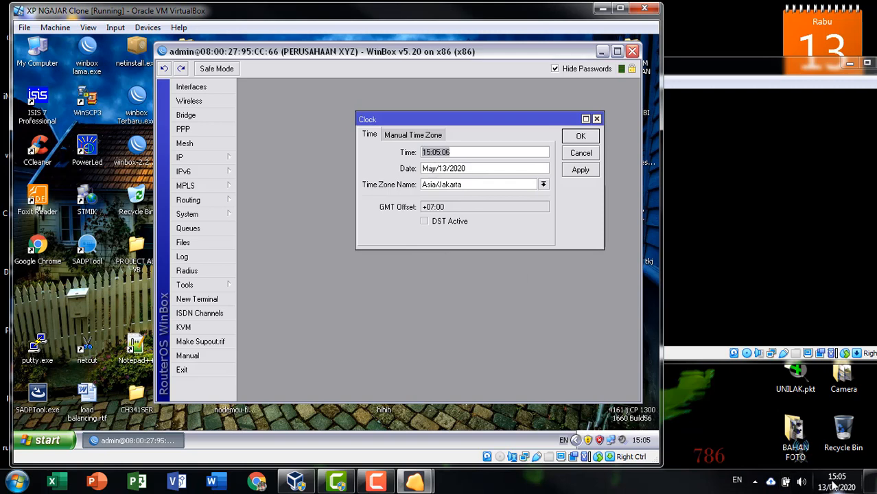
{"action": "mouse_move", "coordinate": [839, 486]}
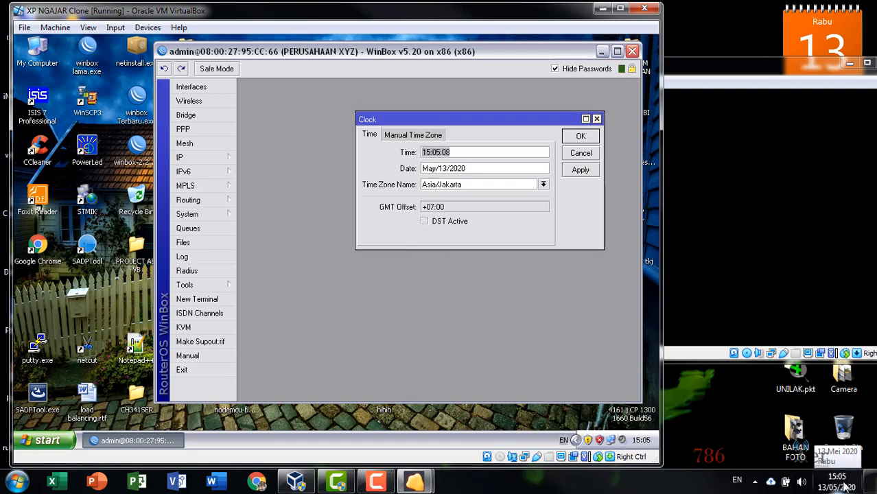
{"action": "left_click_drag", "start_coordinate": [450, 152], "coordinate": [399, 156]}
{"action": "left_click_drag", "start_coordinate": [502, 172], "coordinate": [414, 171]}
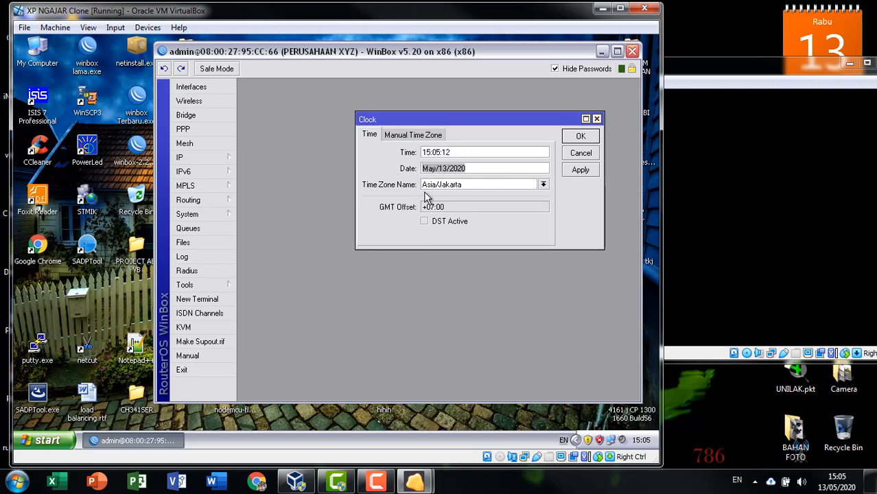
{"action": "left_click", "coordinate": [583, 170]}
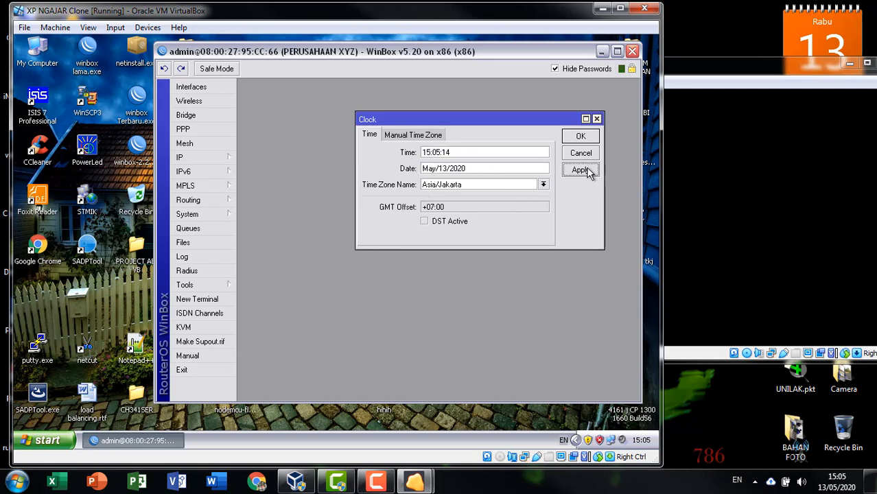
{"action": "left_click", "coordinate": [580, 136]}
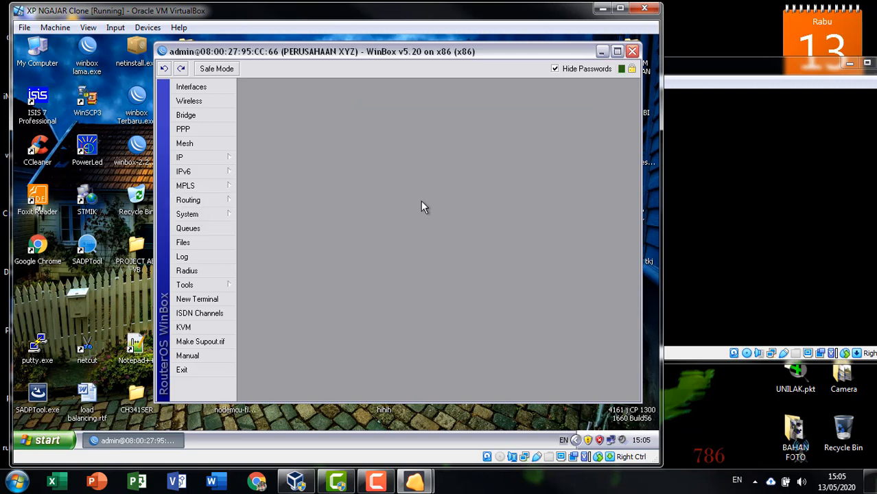
Step: Open the Log window listing the reboot, NTP and time zone changes stamped 15:05:14
{"action": "left_click", "coordinate": [201, 257]}
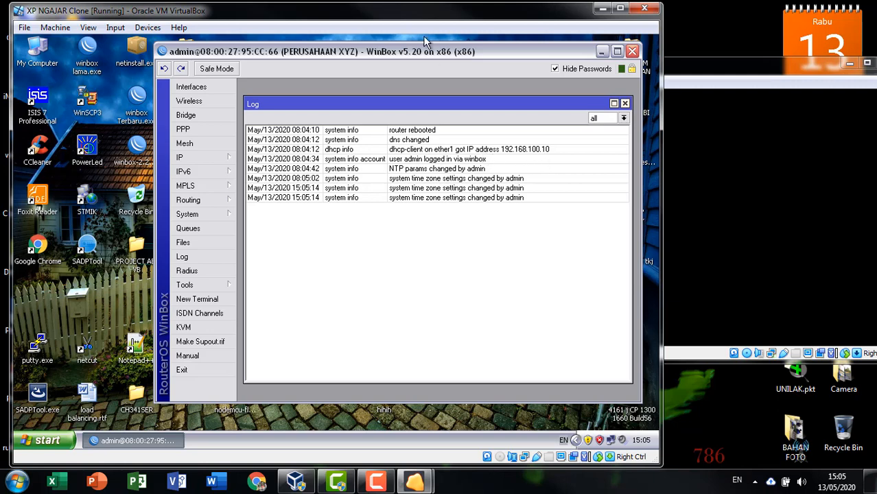
{"action": "right_click", "coordinate": [608, 439]}
{"action": "left_click", "coordinate": [575, 431]}
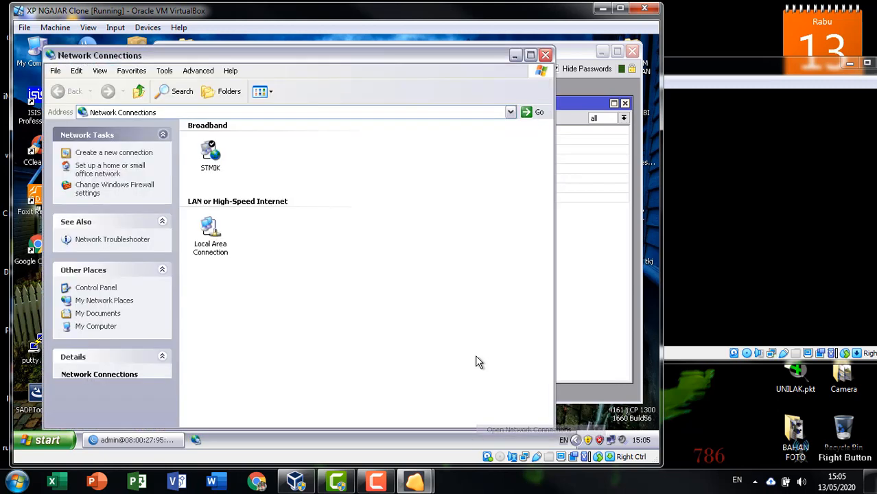
{"action": "right_click", "coordinate": [207, 242]}
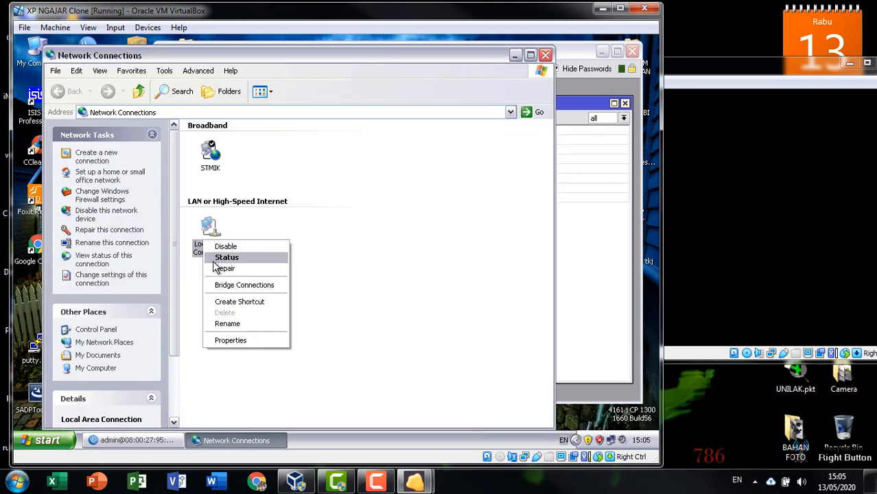
{"action": "left_click", "coordinate": [222, 257]}
{"action": "left_click", "coordinate": [272, 128]}
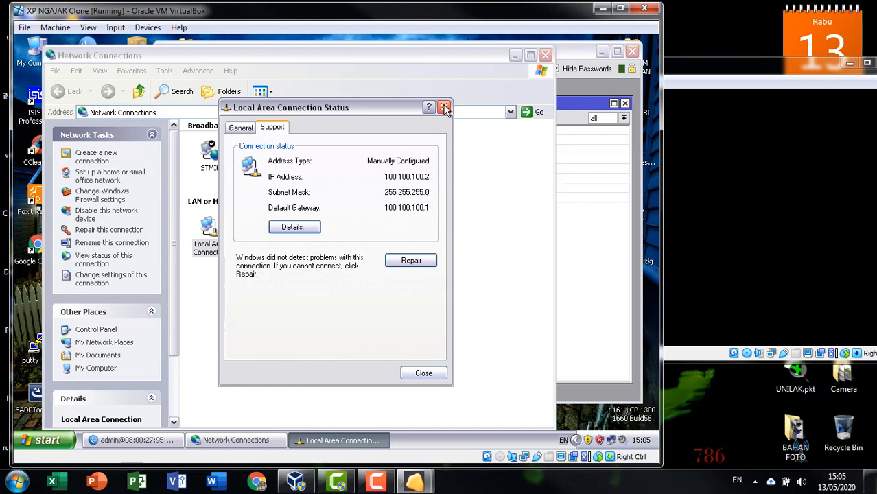
{"action": "left_click", "coordinate": [445, 108]}
{"action": "left_click", "coordinate": [544, 55]}
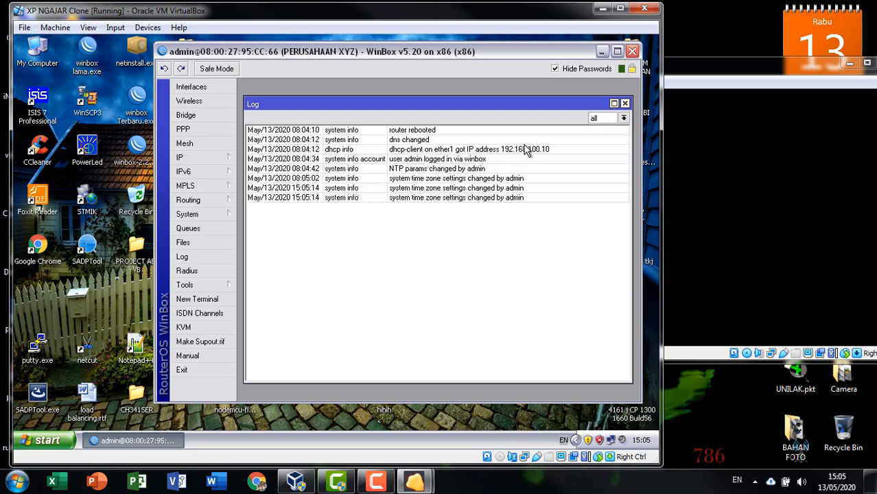
Step: View the ether1 entry in IP > Addresses and widen the Address column
{"action": "left_click", "coordinate": [223, 161]}
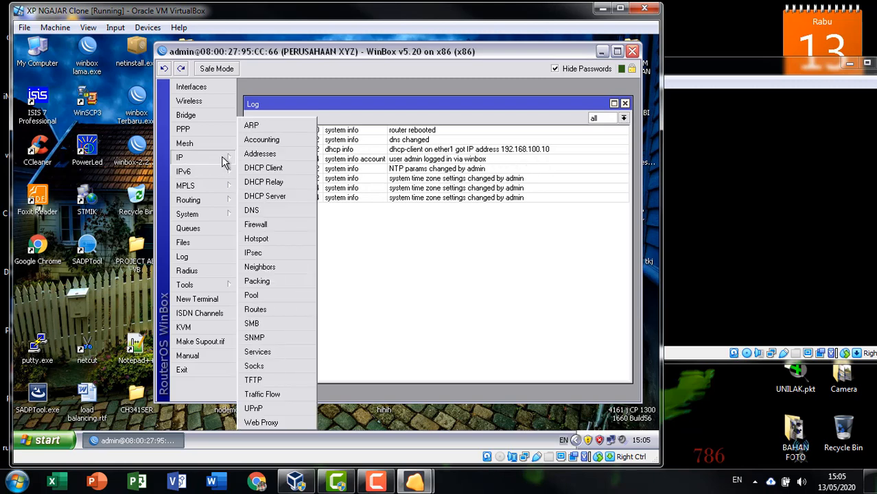
{"action": "left_click", "coordinate": [283, 157]}
{"action": "left_click", "coordinate": [420, 191]}
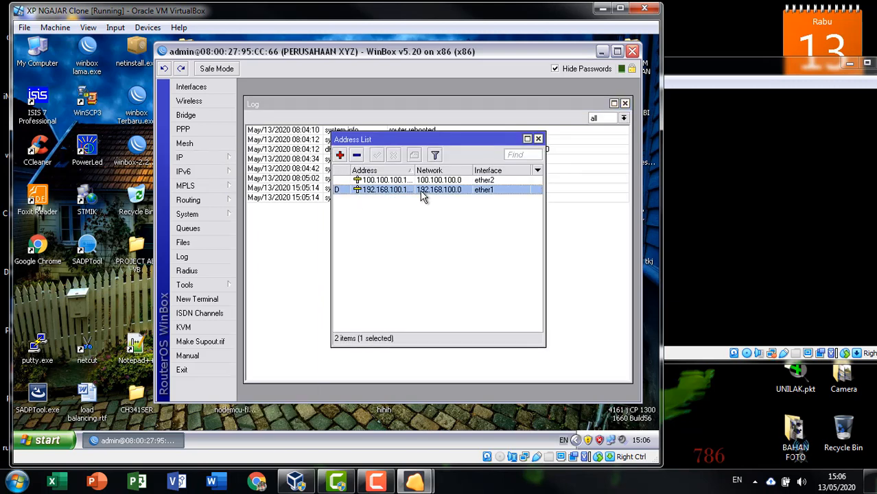
{"action": "left_click_drag", "start_coordinate": [415, 171], "coordinate": [467, 171]}
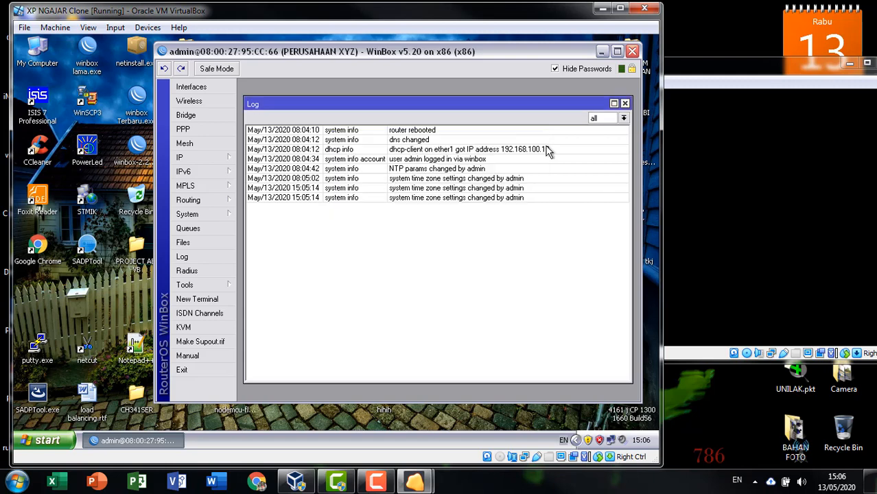
Step: Close the Address List, move WinBox lower-left, and close the router Log
{"action": "left_click", "coordinate": [538, 139]}
{"action": "left_click_drag", "start_coordinate": [444, 49], "coordinate": [344, 50]}
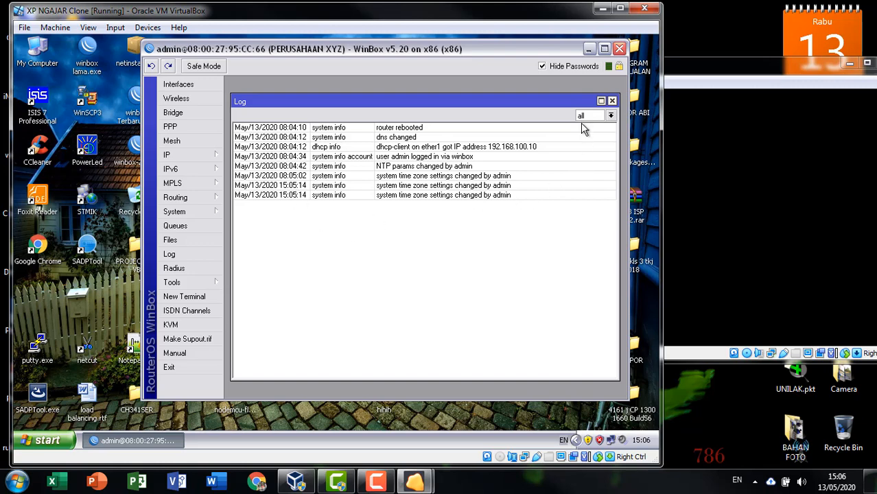
{"action": "left_click", "coordinate": [612, 101]}
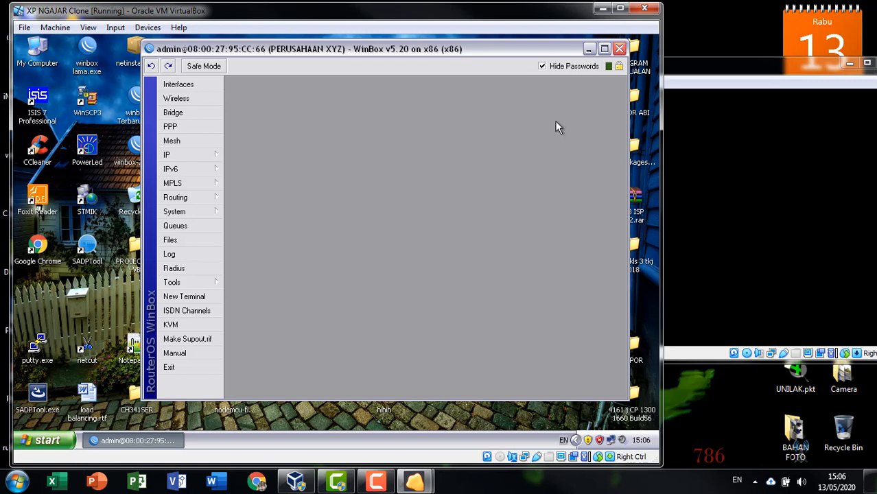
Step: Log in to the MikroTik VM console with the admin account after a failed attempt
{"action": "left_click", "coordinate": [693, 84]}
{"action": "type", "text": "admin"}
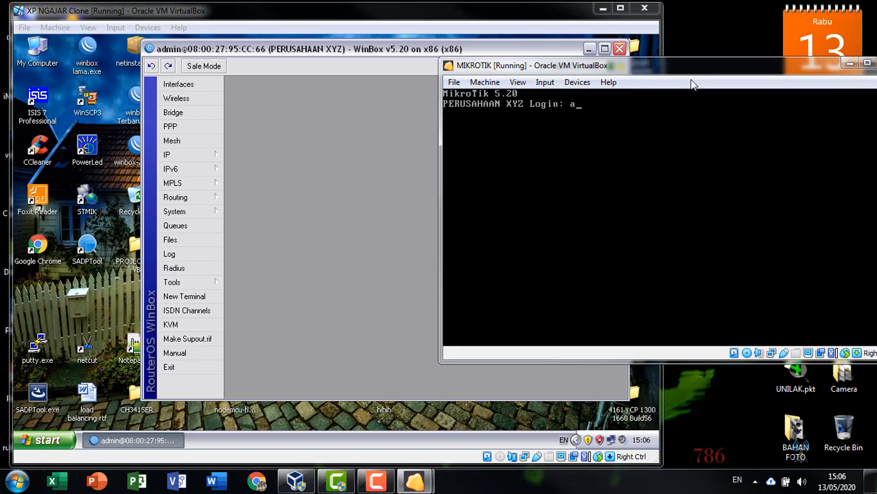
{"action": "key", "text": "Return"}
{"action": "key", "text": "Return"}
{"action": "type", "text": "admin"}
{"action": "key", "text": "Return"}
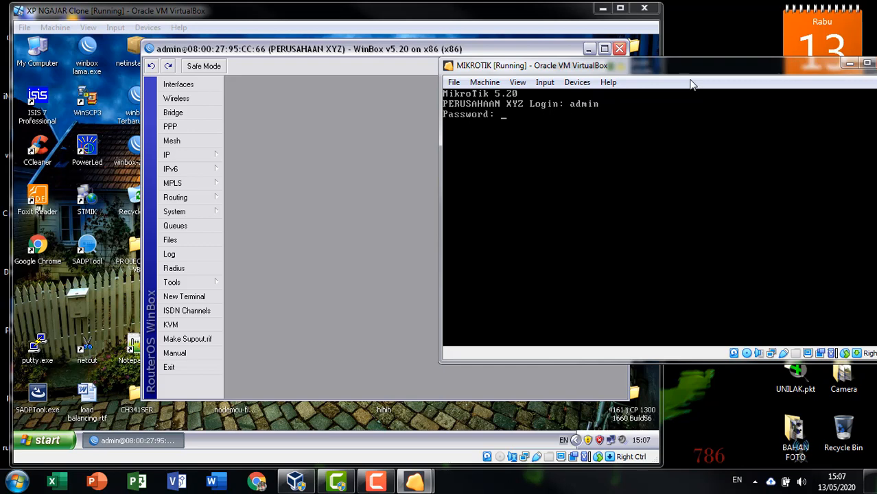
{"action": "key", "text": "Return"}
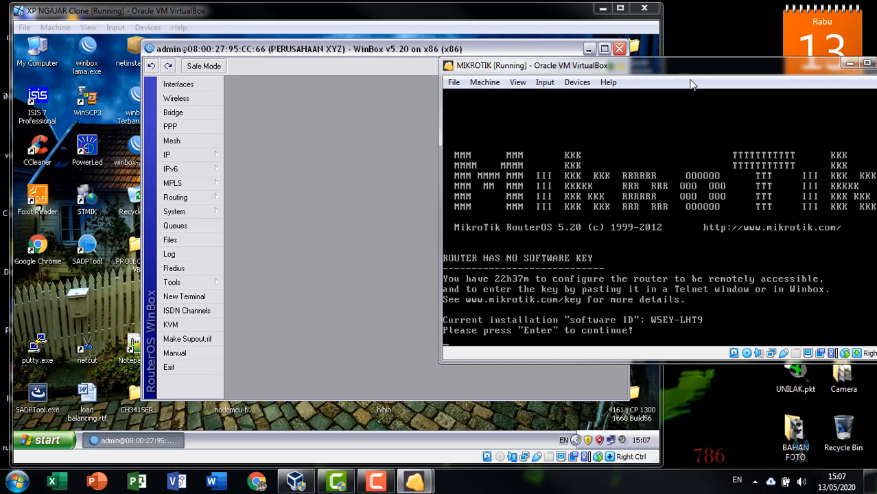
{"action": "key", "text": "Return"}
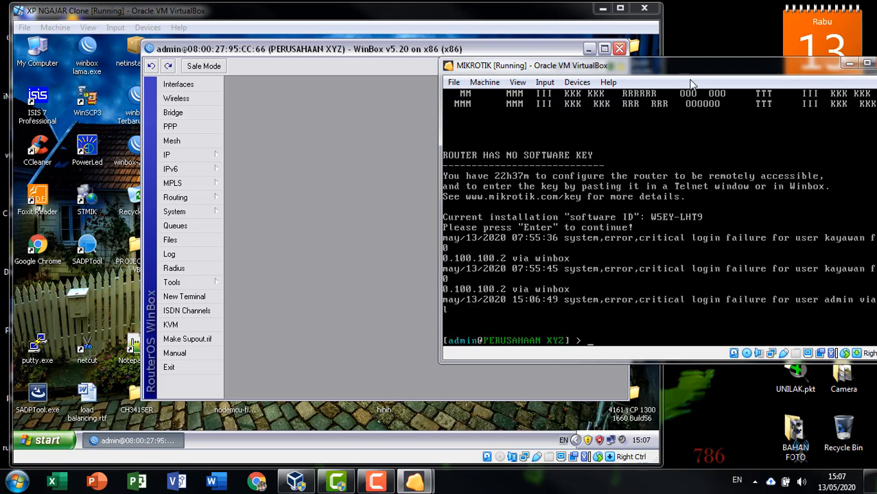
Step: Run 'system clock print' to confirm time zone Asia/Jakarta at GMT offset +07:00
{"action": "type", "text": "system clock print"}
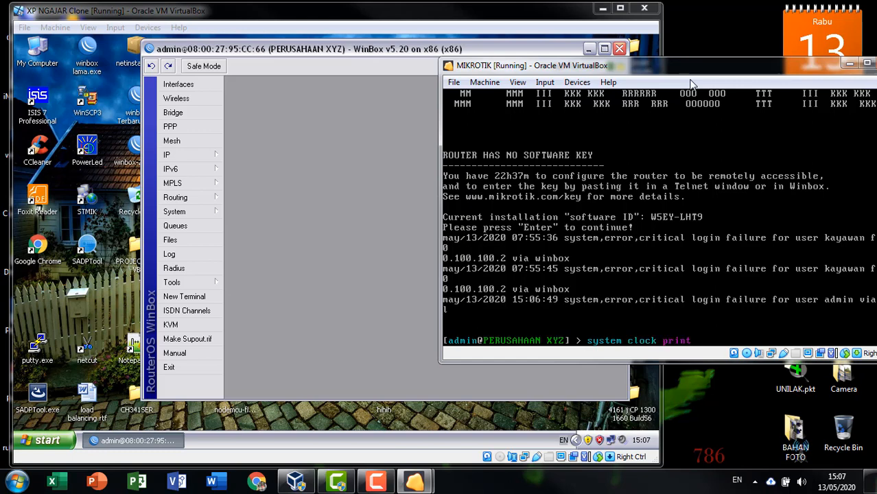
{"action": "key", "text": "Return"}
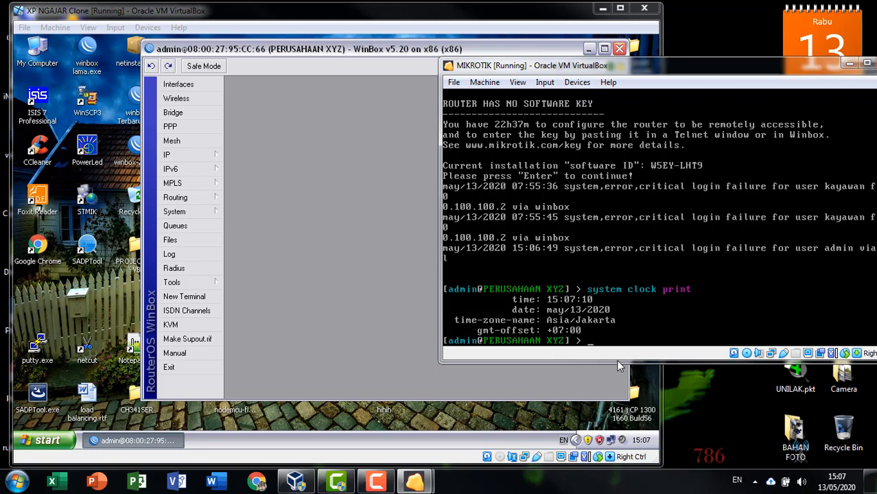
{"action": "left_click", "coordinate": [376, 62]}
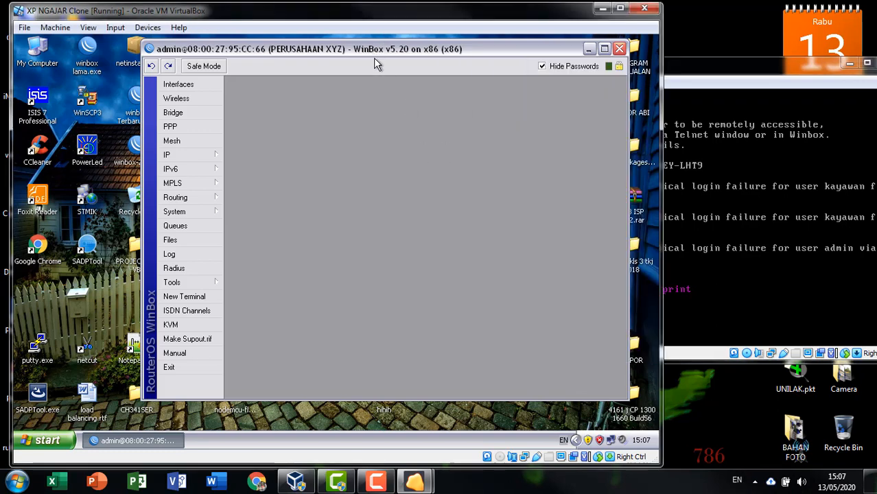
Step: Reopen the Log showing the 15:06:49 login failure and 15:06:56 login, rearranging the windows
{"action": "left_click", "coordinate": [191, 254]}
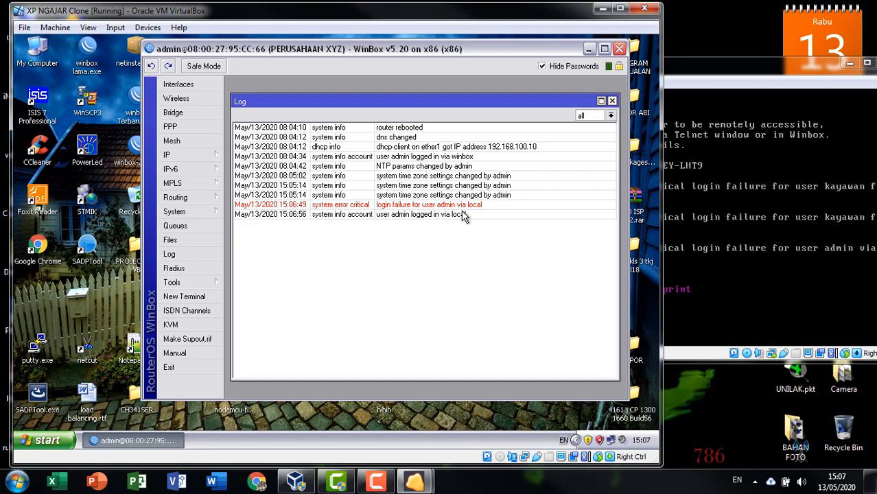
{"action": "left_click_drag", "start_coordinate": [395, 52], "coordinate": [396, 71]}
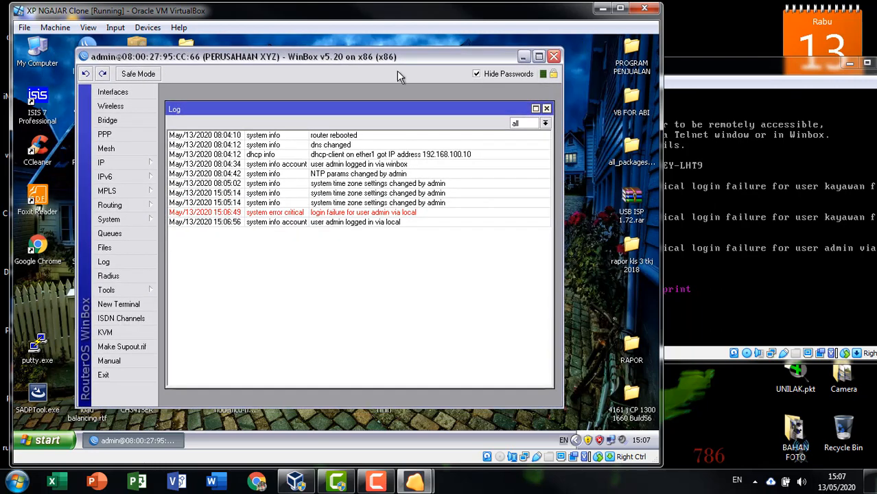
{"action": "left_click_drag", "start_coordinate": [690, 67], "coordinate": [707, 65]}
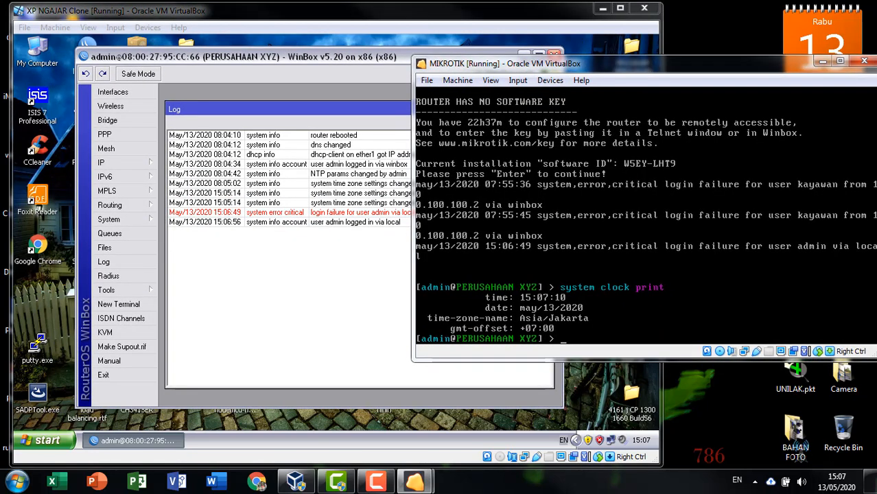
{"action": "left_click", "coordinate": [316, 323]}
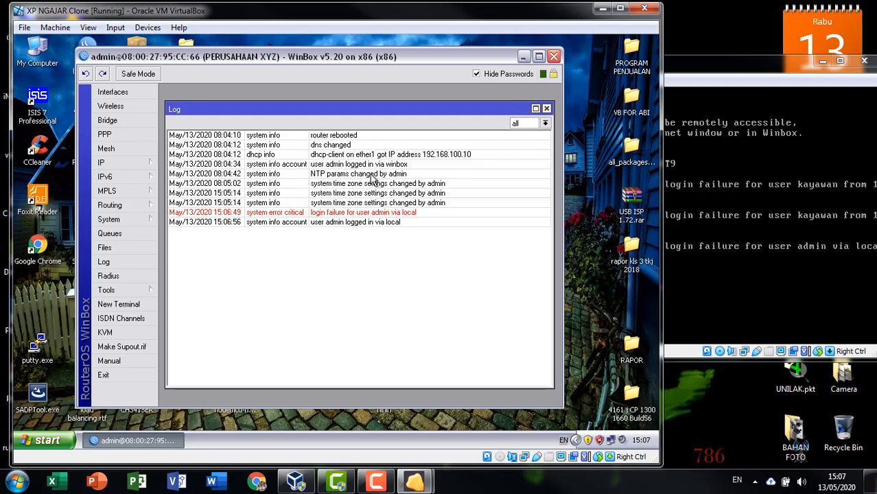
{"action": "left_click_drag", "start_coordinate": [361, 107], "coordinate": [363, 95]}
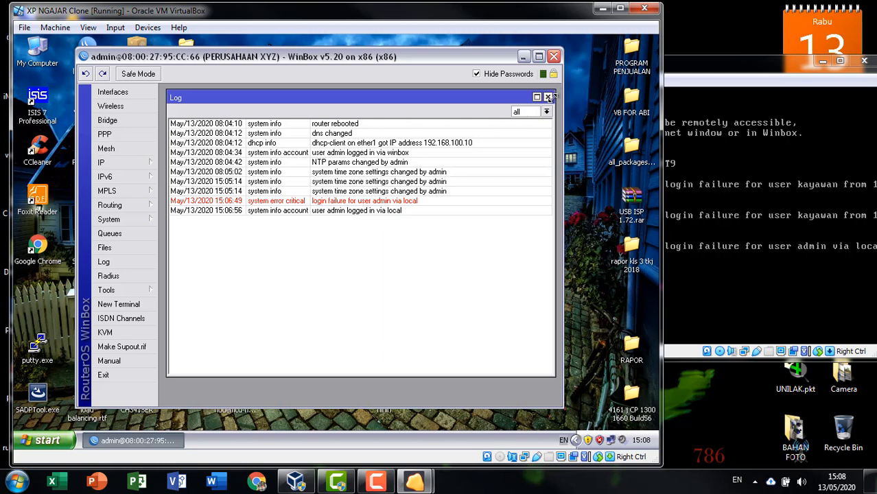
Step: Close the router Log window and reposition the WinBox and virtual machine windows
{"action": "left_click", "coordinate": [548, 96]}
{"action": "left_click_drag", "start_coordinate": [509, 61], "coordinate": [558, 63]}
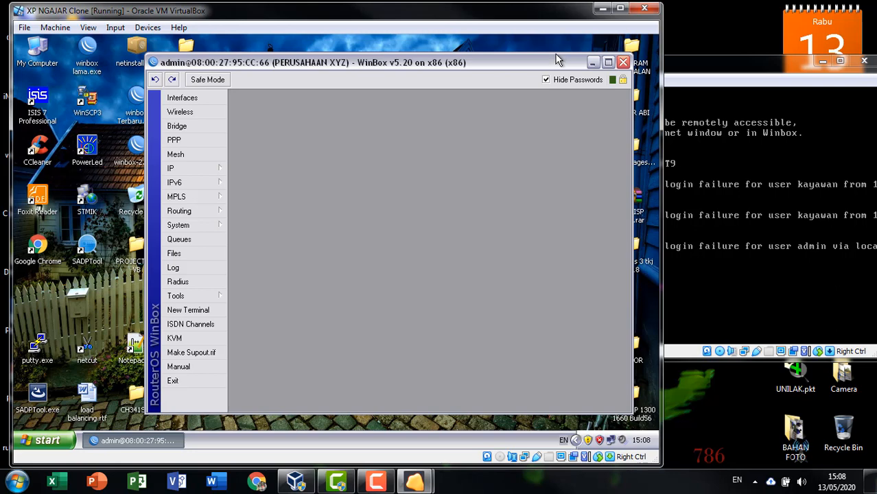
{"action": "left_click_drag", "start_coordinate": [525, 15], "coordinate": [542, 15]}
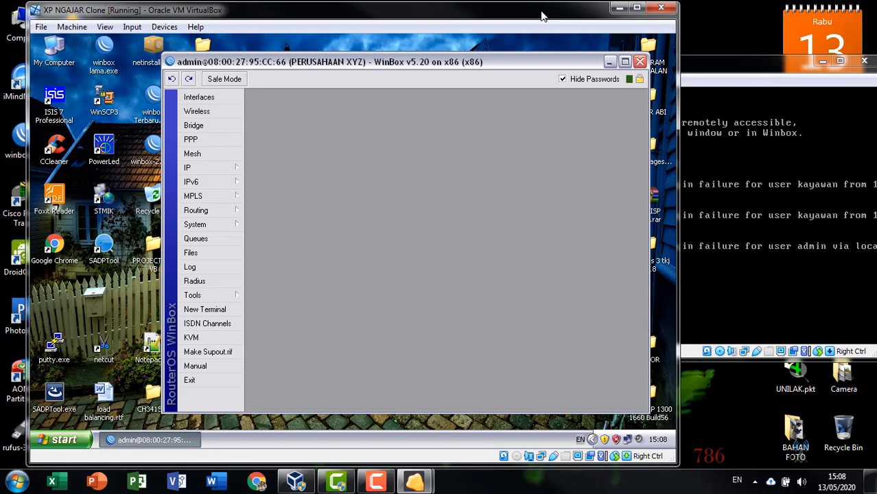
{"action": "mouse_move", "coordinate": [502, 65]}
{"action": "left_mouse_down"}
{"action": "mouse_move", "coordinate": [483, 64]}
{"action": "mouse_move", "coordinate": [503, 61]}
{"action": "left_mouse_up"}
Step: Open IP > Addresses, showing 100.100.100.1/24 on ether2 and 192.168.100.10/24 on ether1 with interfaces
{"action": "left_click", "coordinate": [220, 163]}
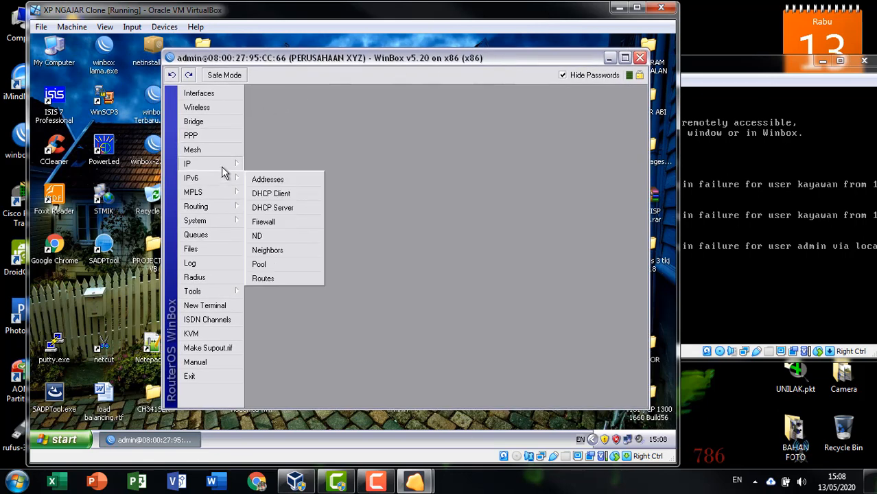
{"action": "left_click", "coordinate": [266, 155]}
{"action": "left_click", "coordinate": [402, 197]}
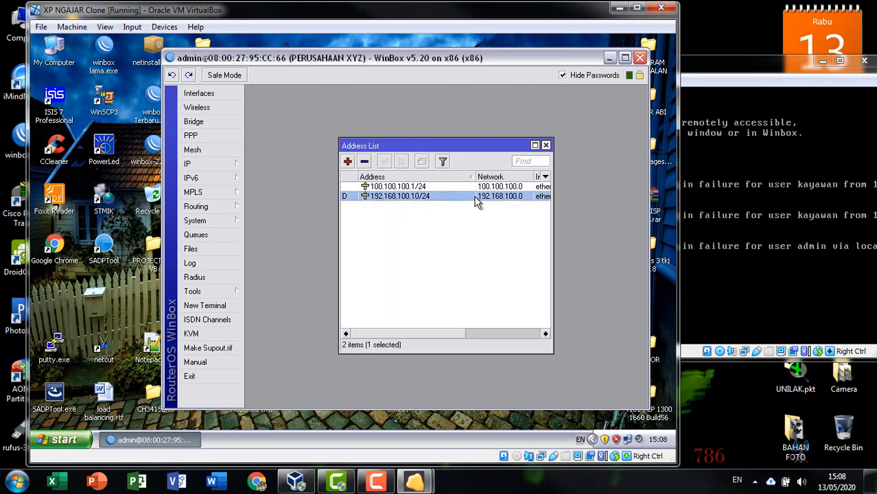
{"action": "left_click_drag", "start_coordinate": [476, 176], "coordinate": [452, 190]}
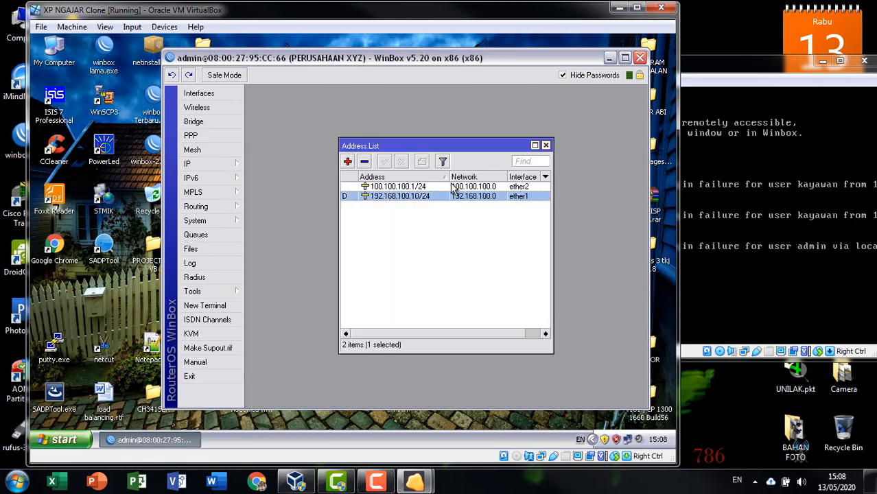
{"action": "left_click", "coordinate": [488, 187]}
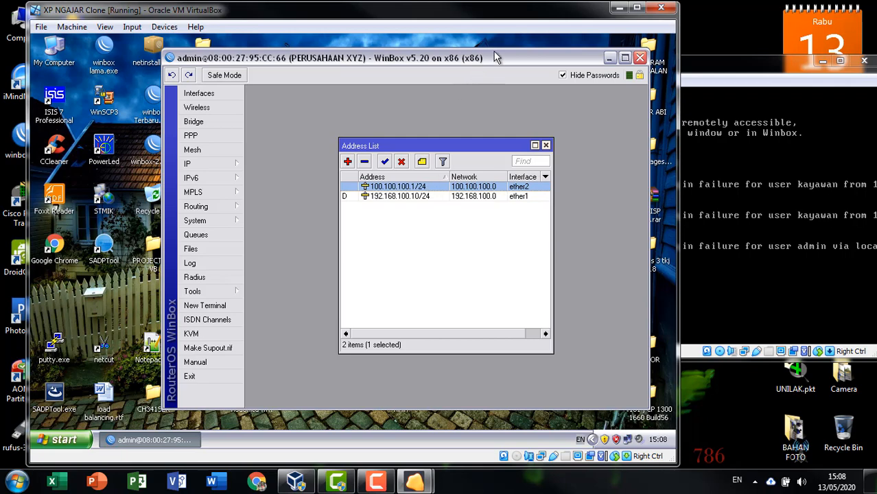
{"action": "left_click_drag", "start_coordinate": [491, 56], "coordinate": [402, 54]}
{"action": "left_click", "coordinate": [596, 206]}
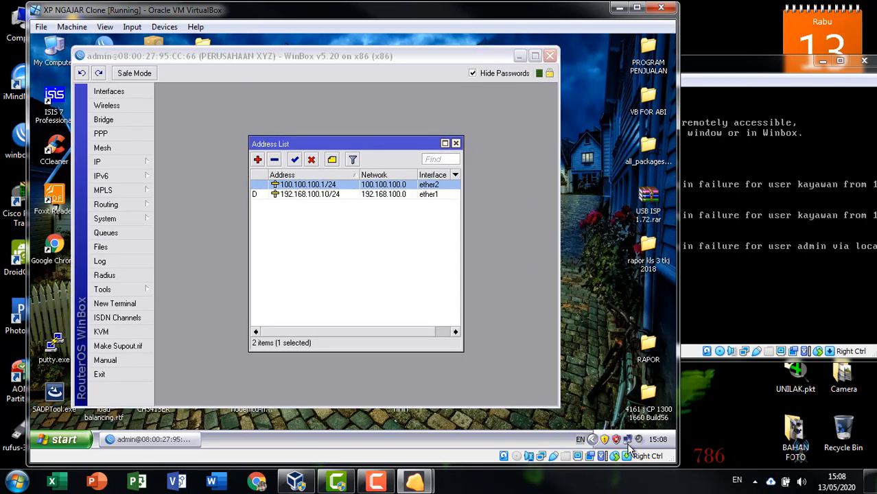
{"action": "double_click", "coordinate": [626, 439]}
{"action": "left_click", "coordinate": [290, 128]}
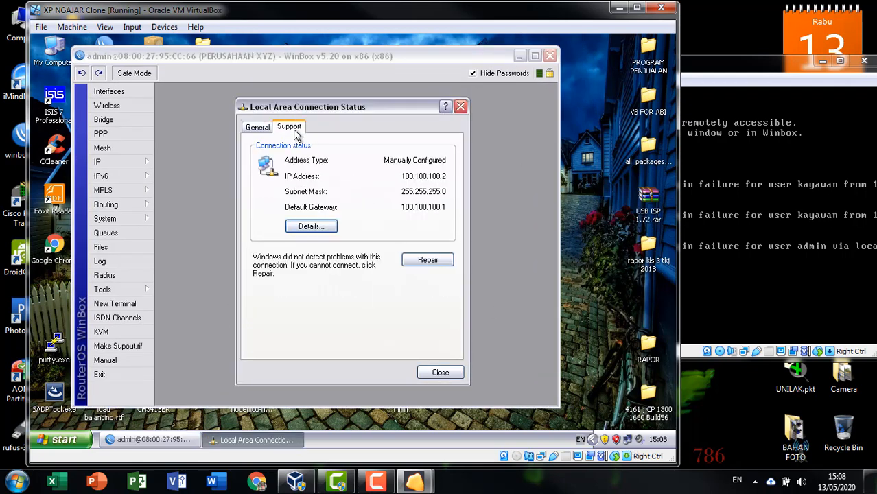
{"action": "left_click", "coordinate": [460, 107]}
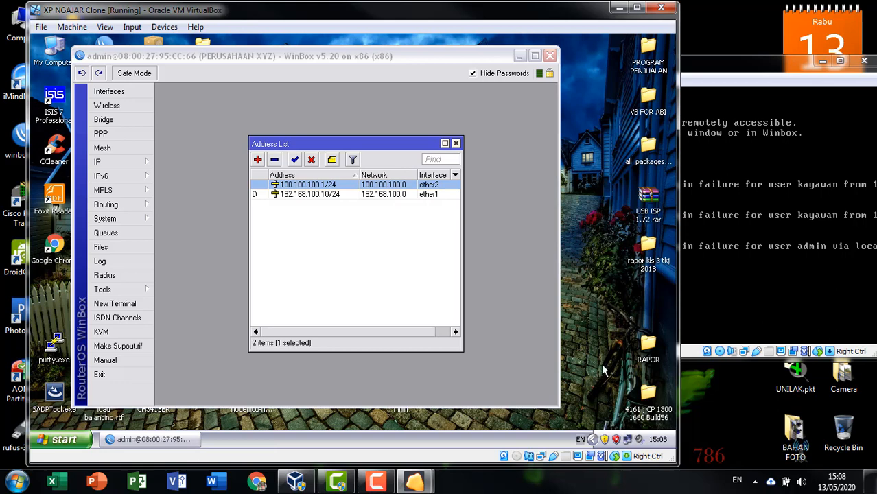
{"action": "double_click", "coordinate": [624, 439]}
{"action": "left_click", "coordinate": [273, 342]}
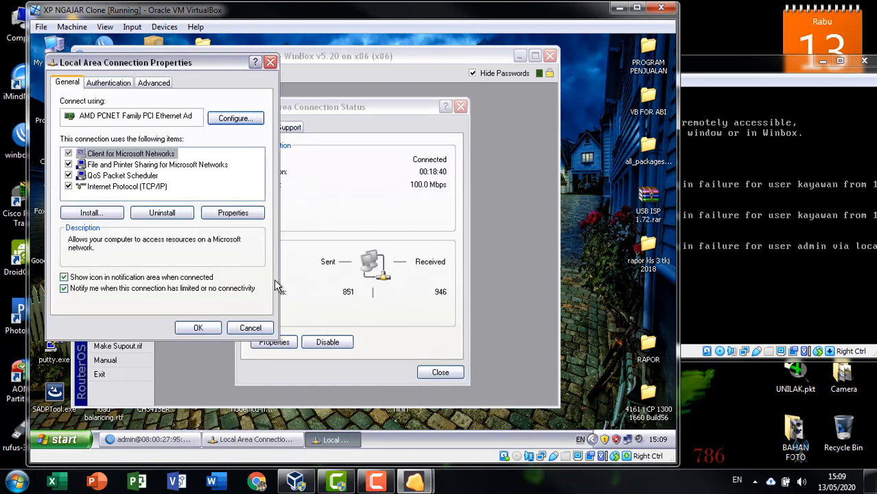
{"action": "double_click", "coordinate": [158, 186]}
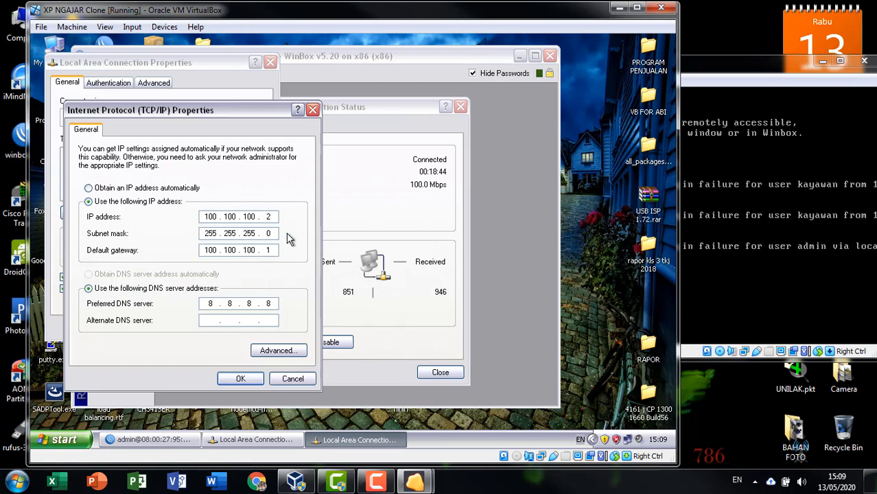
{"action": "left_click", "coordinate": [312, 110]}
{"action": "key", "text": "Escape"}
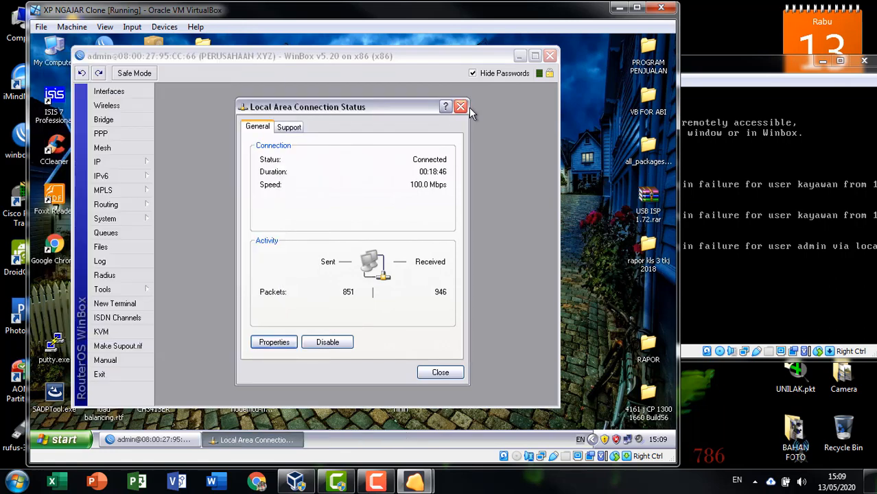
{"action": "left_click", "coordinate": [461, 107]}
{"action": "left_click_drag", "start_coordinate": [458, 59], "coordinate": [510, 51]}
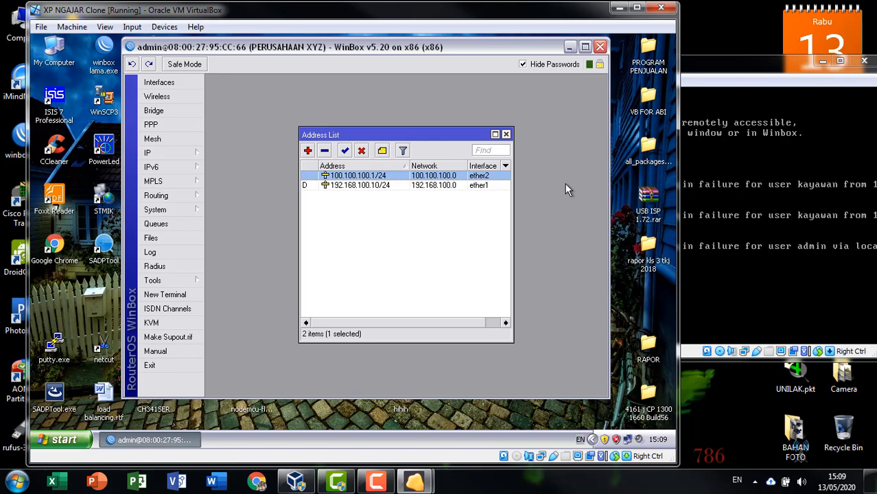
Step: Clear the address selection, move the Address List aside, and open IP > DHCP Server
{"action": "left_click", "coordinate": [405, 245]}
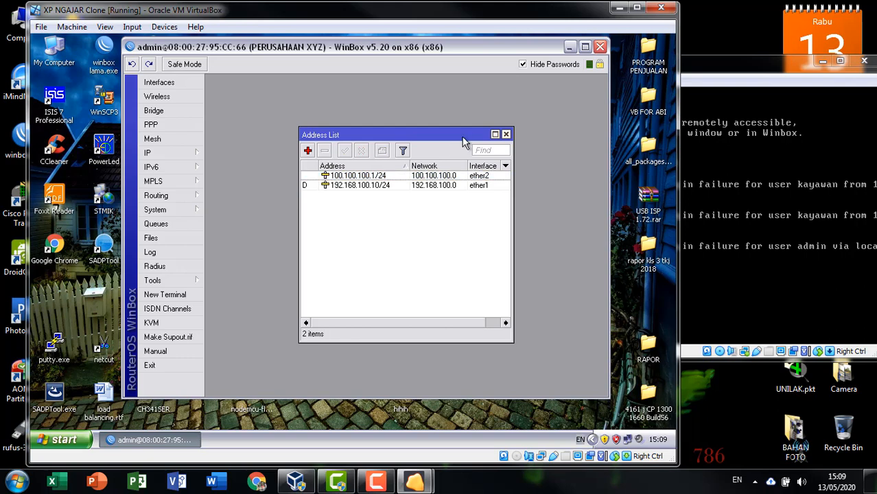
{"action": "left_click_drag", "start_coordinate": [462, 138], "coordinate": [507, 95]}
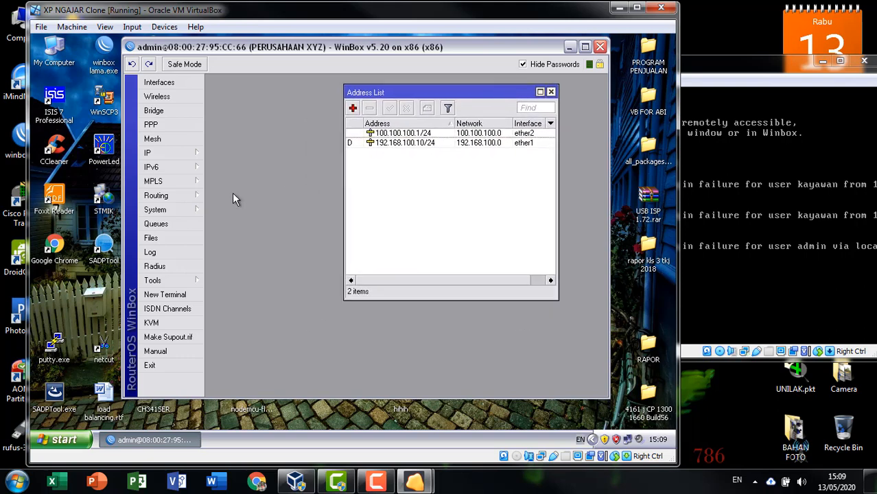
{"action": "left_click", "coordinate": [180, 149]}
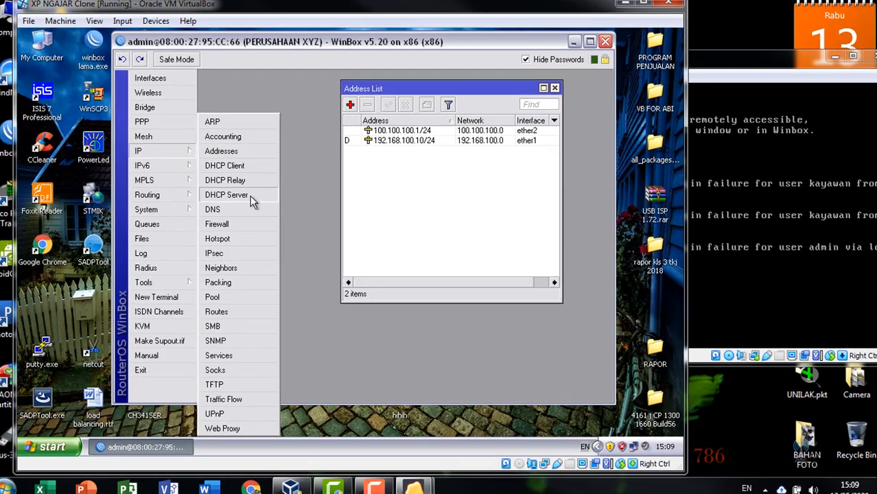
{"action": "left_click", "coordinate": [249, 195]}
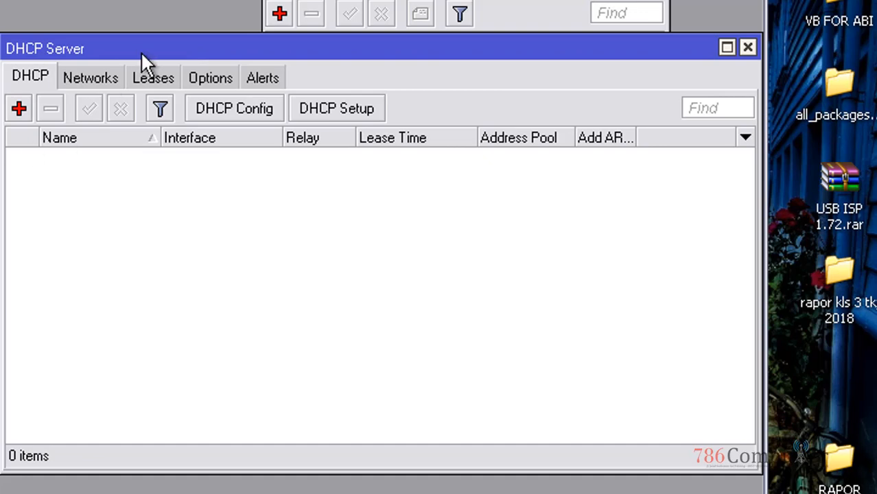
Step: Run DHCP Setup on ether2, accepting network 100.100.100.0/24 and gateway 100.100.100.1
{"action": "left_click", "coordinate": [318, 102]}
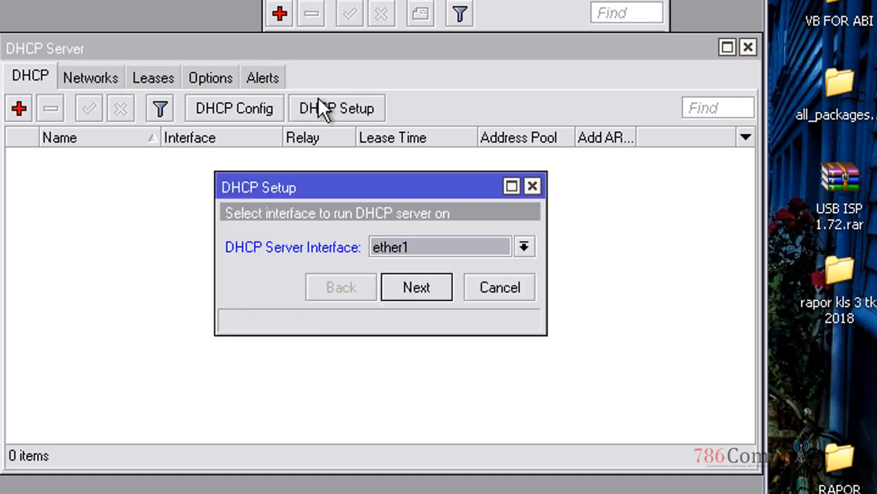
{"action": "left_click", "coordinate": [507, 245]}
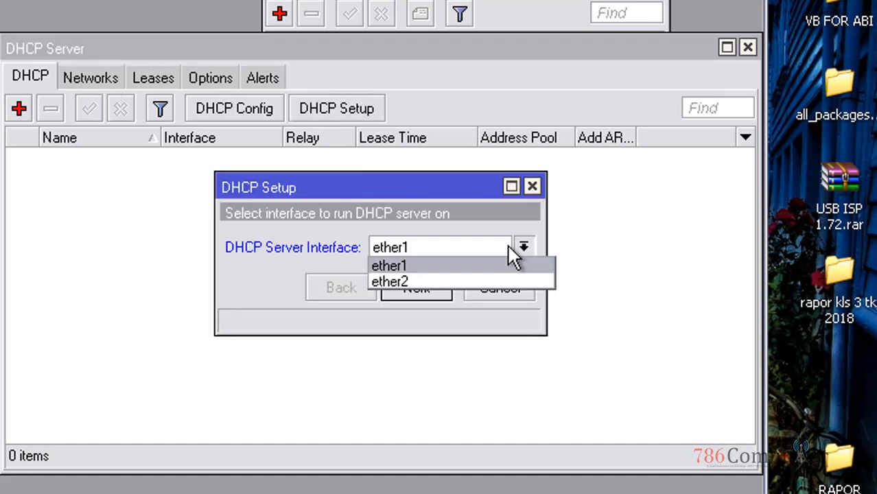
{"action": "left_click", "coordinate": [489, 282]}
{"action": "left_click", "coordinate": [418, 293]}
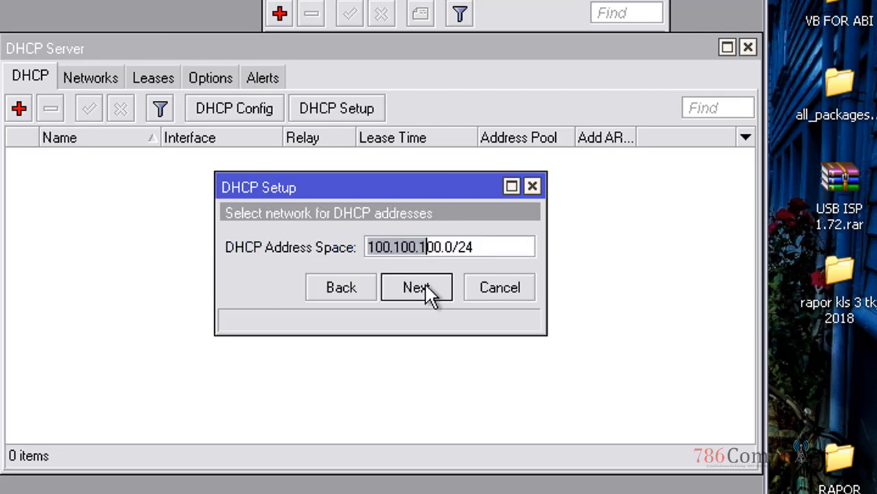
{"action": "left_click_drag", "start_coordinate": [497, 247], "coordinate": [233, 223]}
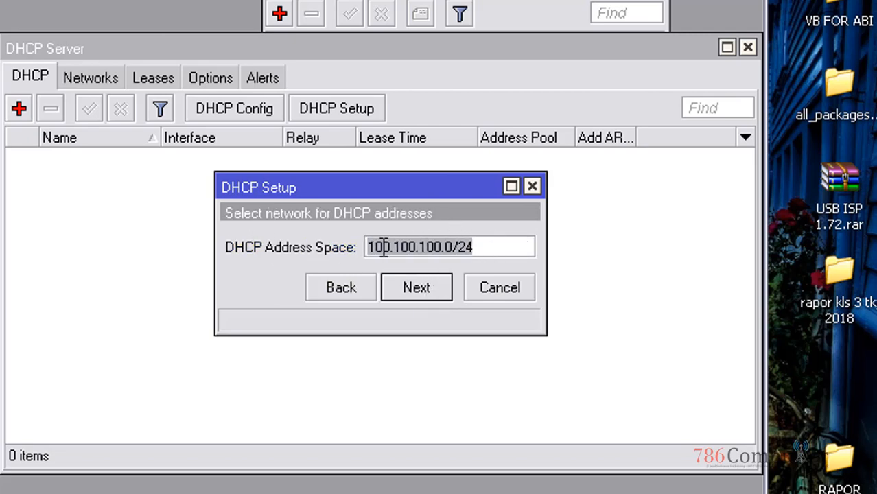
{"action": "left_click", "coordinate": [445, 293]}
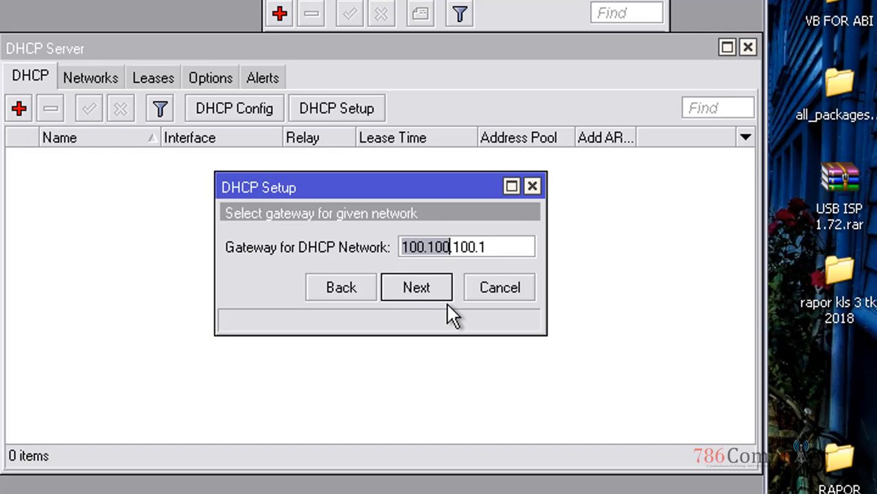
{"action": "left_click", "coordinate": [491, 247]}
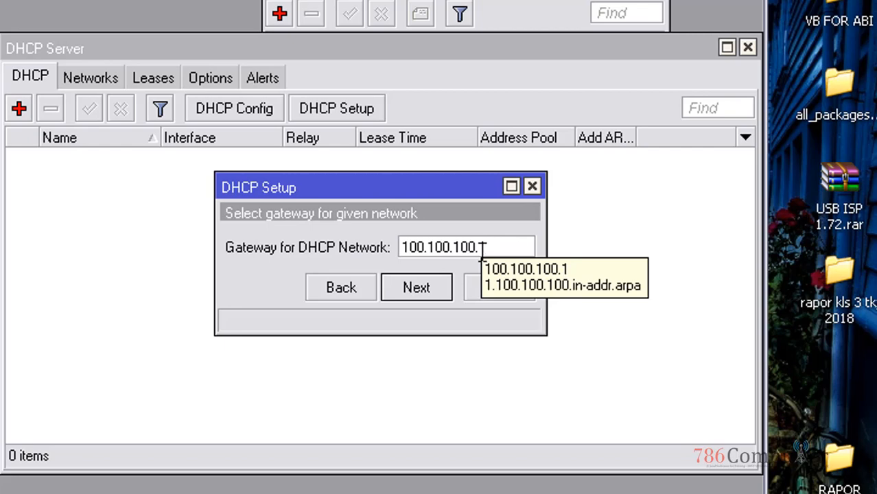
{"action": "left_click", "coordinate": [443, 288]}
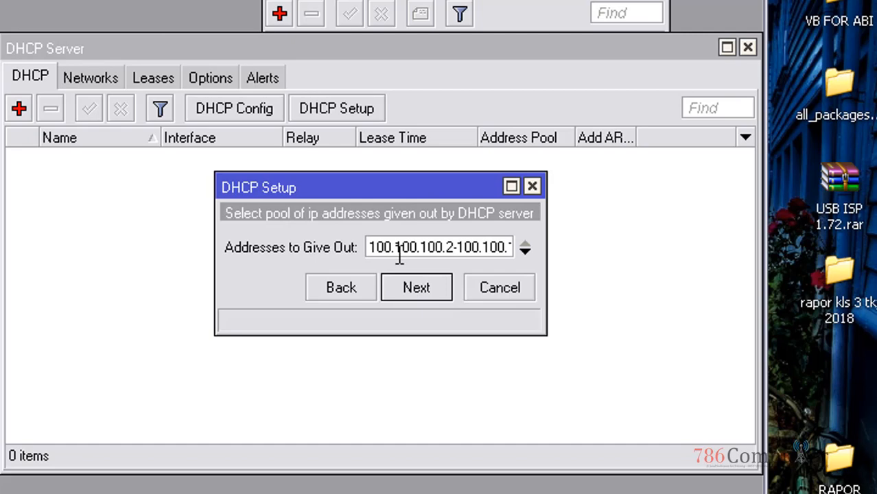
Step: Set the pool to 100.100.100.2–100.100.100.3, accept DNS 192.168.100.1 and 3-day leases, and finish
{"action": "left_click_drag", "start_coordinate": [370, 258], "coordinate": [614, 238]}
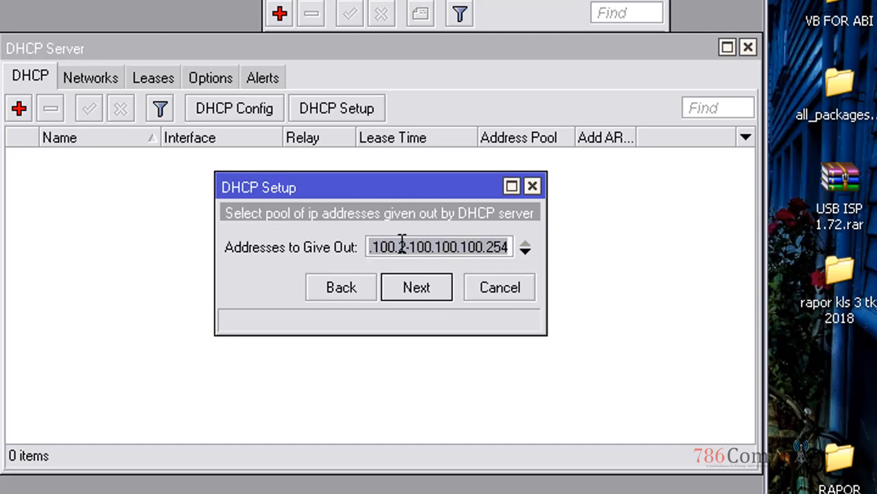
{"action": "left_click", "coordinate": [493, 248]}
{"action": "left_click_drag", "start_coordinate": [489, 247], "coordinate": [555, 241]}
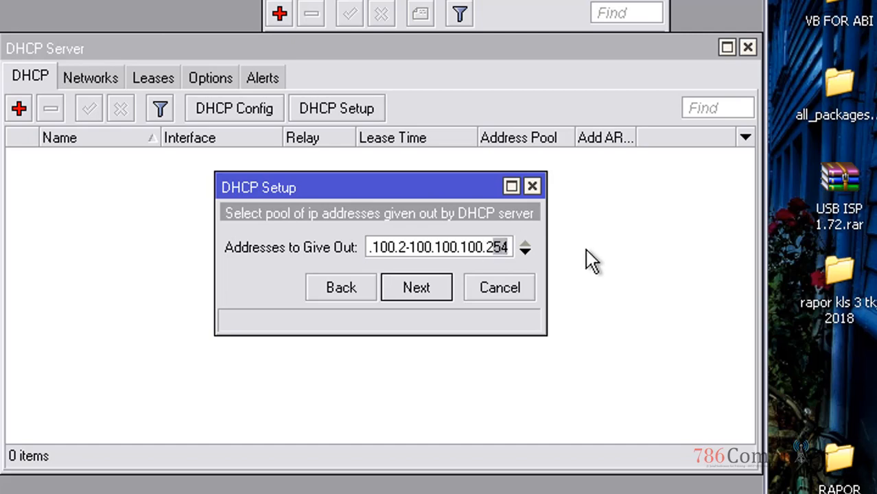
{"action": "key", "text": "BackSpace"}
{"action": "key", "text": "BackSpace"}
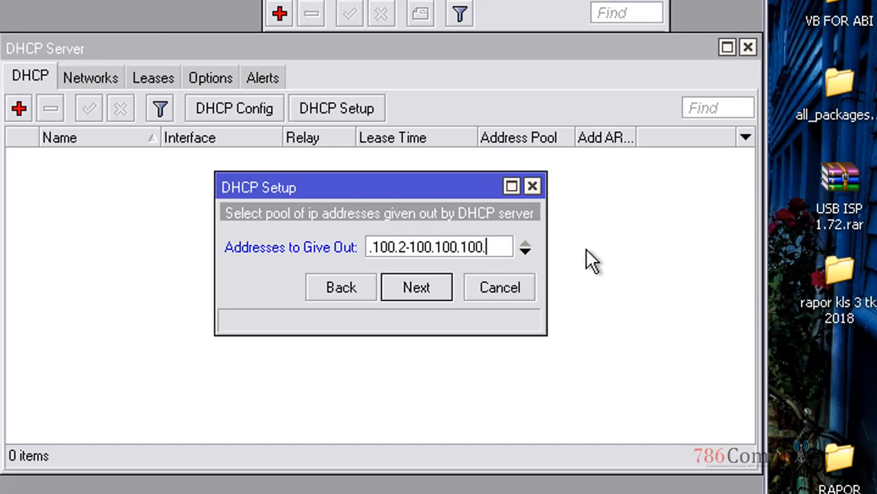
{"action": "type", "text": "3"}
{"action": "left_click", "coordinate": [426, 299]}
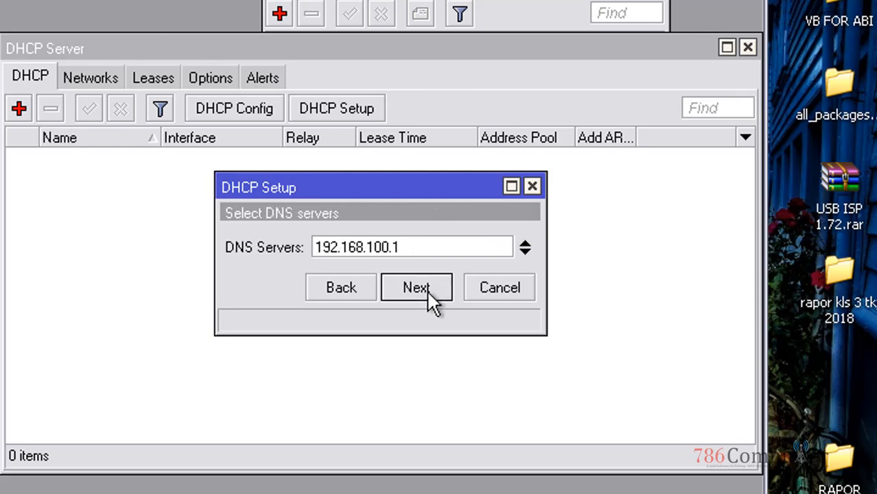
{"action": "left_click", "coordinate": [426, 292]}
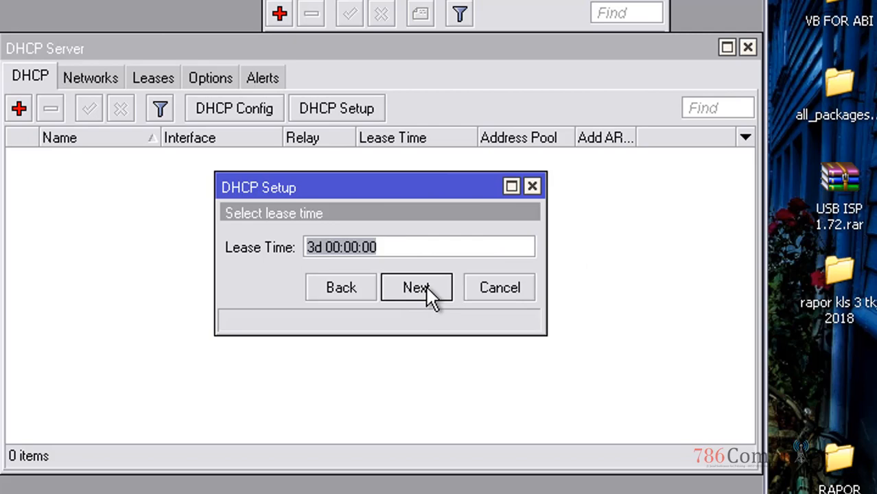
{"action": "left_click", "coordinate": [426, 286]}
{"action": "left_click", "coordinate": [366, 291]}
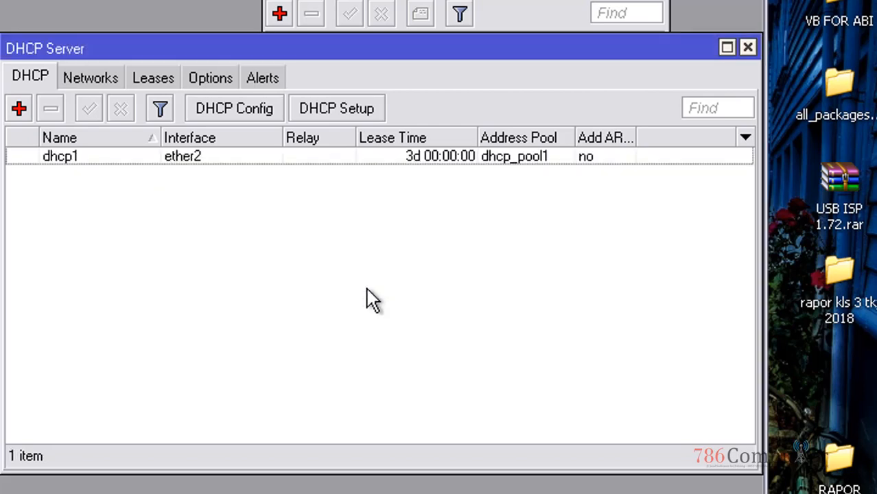
Step: Rearrange the windows, select dhcp1 on the DHCP tab, and view its empty Leases list
{"action": "left_click_drag", "start_coordinate": [370, 0], "coordinate": [235, 6]}
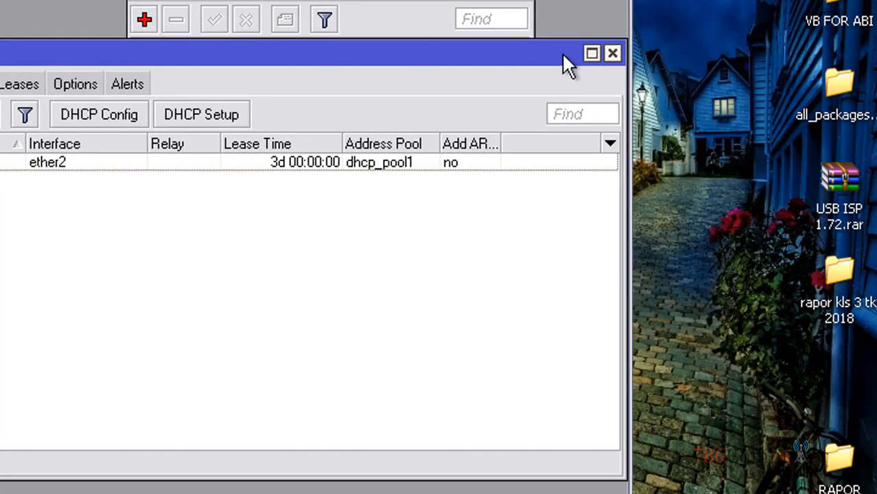
{"action": "left_click_drag", "start_coordinate": [631, 11], "coordinate": [658, 10]}
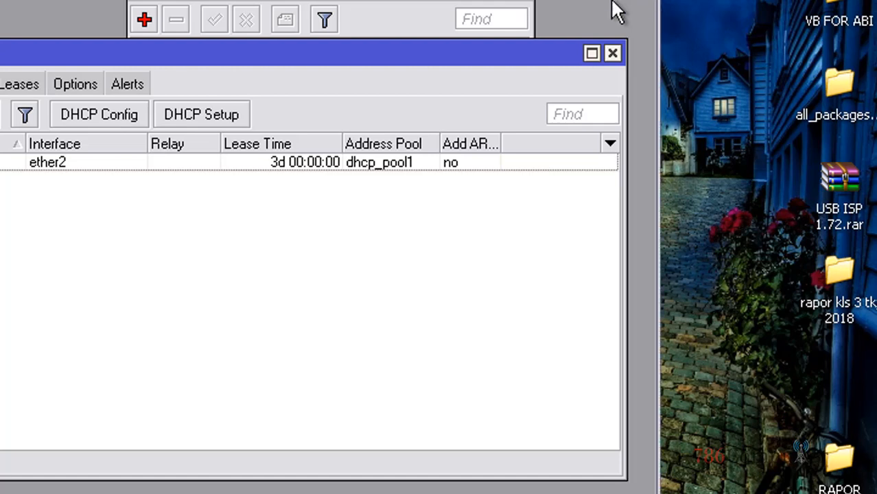
{"action": "left_click", "coordinate": [13, 85]}
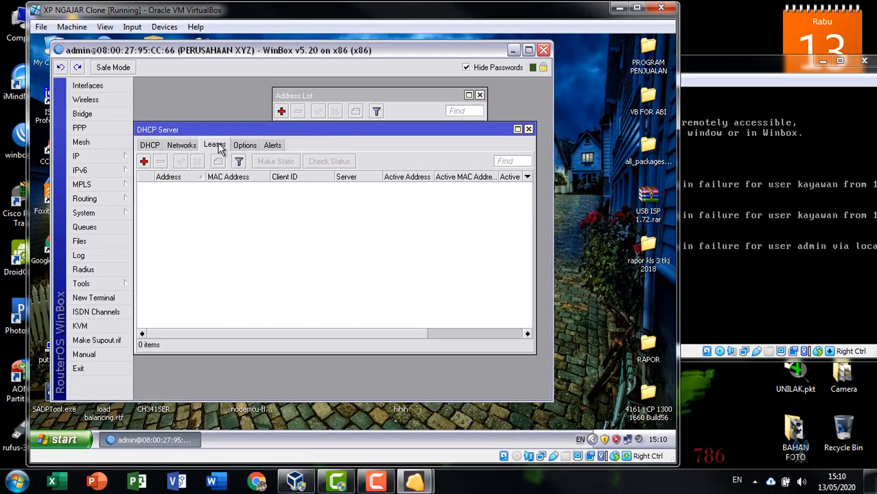
{"action": "left_click", "coordinate": [151, 147]}
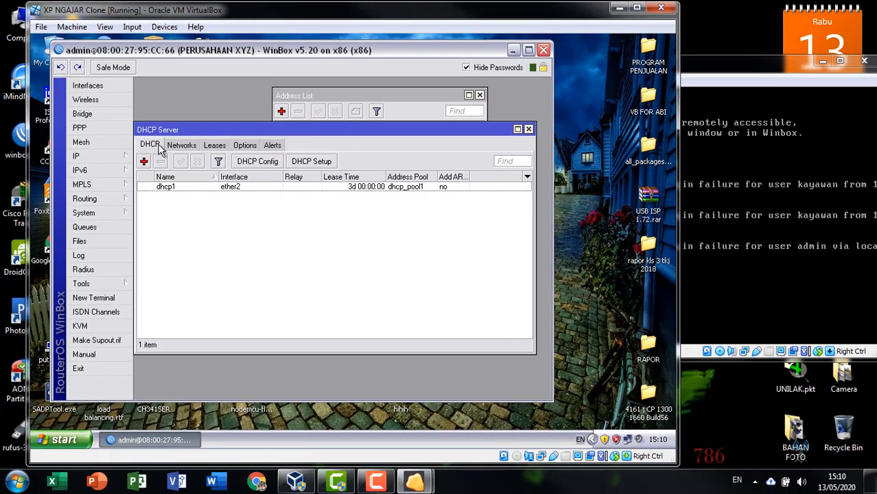
{"action": "left_click", "coordinate": [164, 188]}
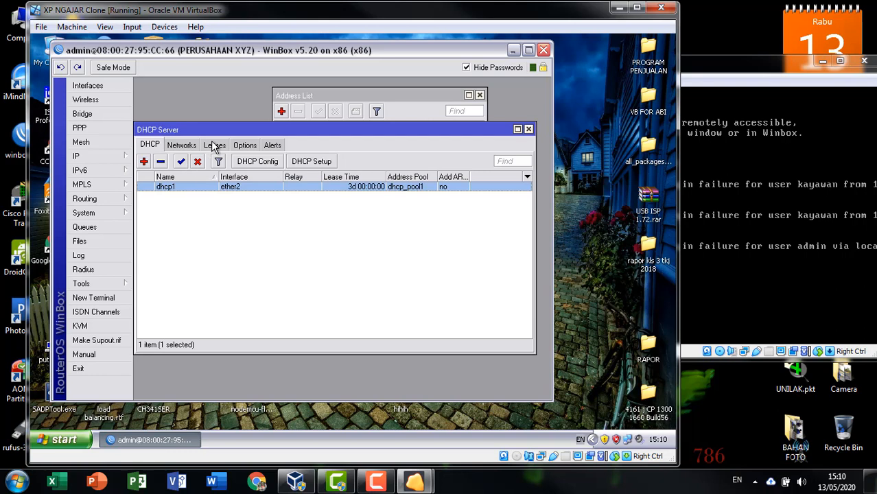
{"action": "left_click", "coordinate": [214, 146]}
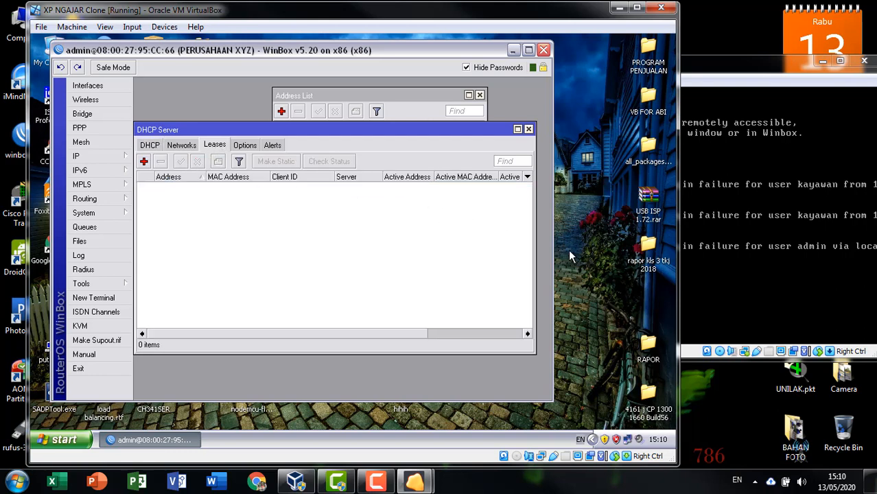
Step: Look over the Local Area Connection status, its properties, and Network Connections without changing anything
{"action": "double_click", "coordinate": [627, 439]}
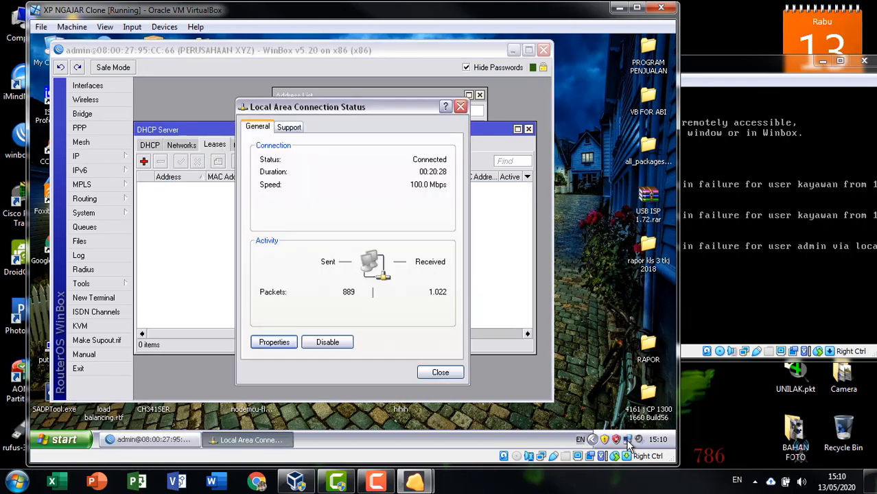
{"action": "left_click_drag", "start_coordinate": [385, 111], "coordinate": [557, 95]}
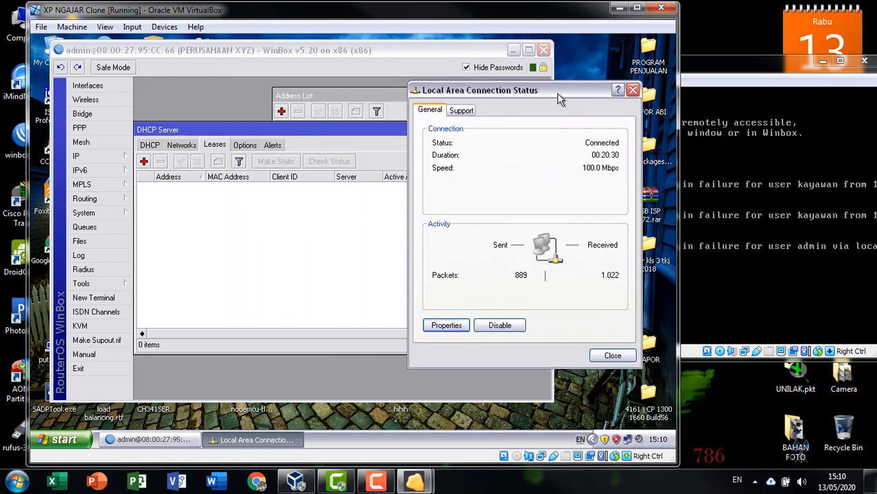
{"action": "left_click", "coordinate": [633, 90]}
{"action": "double_click", "coordinate": [627, 439]}
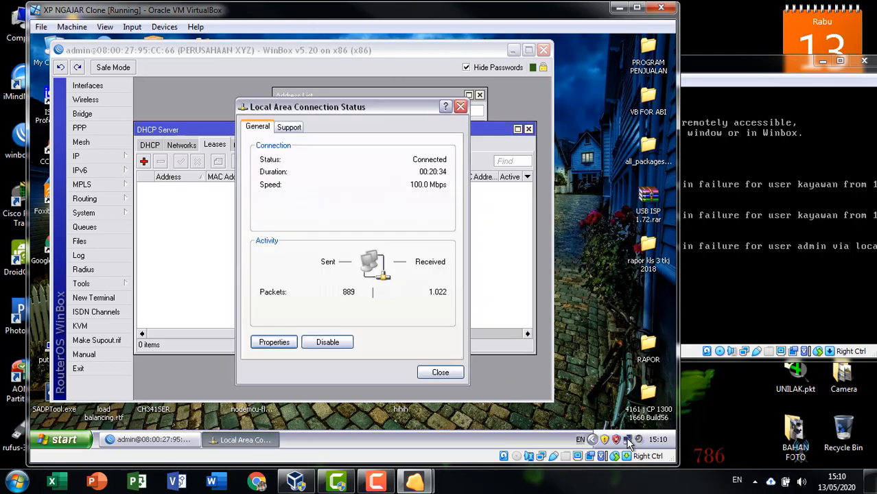
{"action": "left_click", "coordinate": [273, 342]}
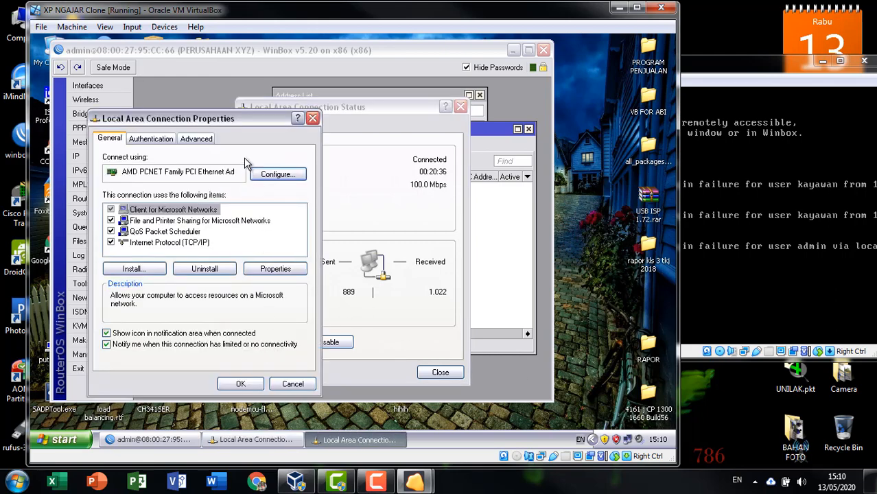
{"action": "left_click_drag", "start_coordinate": [258, 129], "coordinate": [601, 81]}
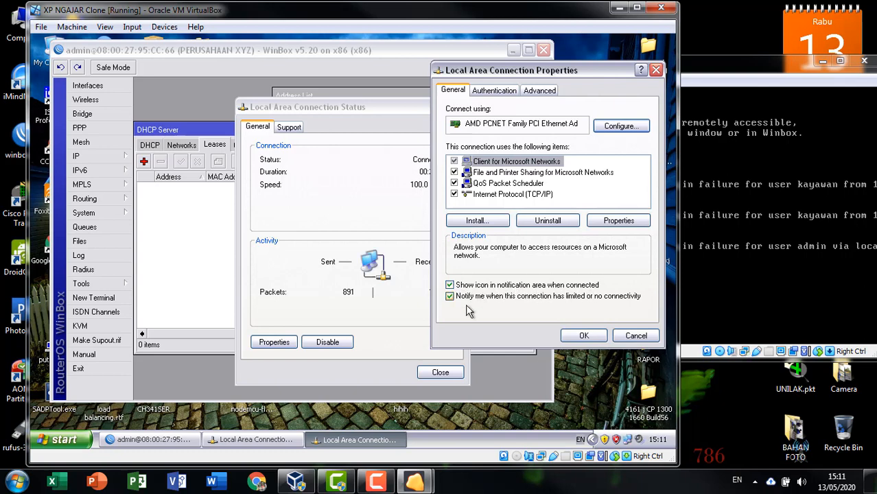
{"action": "left_click", "coordinate": [636, 336]}
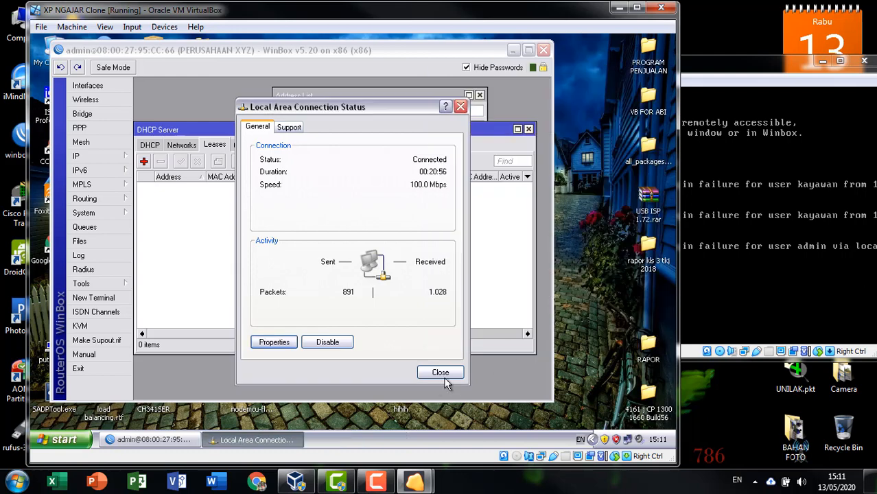
{"action": "left_click", "coordinate": [443, 379]}
{"action": "left_click", "coordinate": [38, 443]}
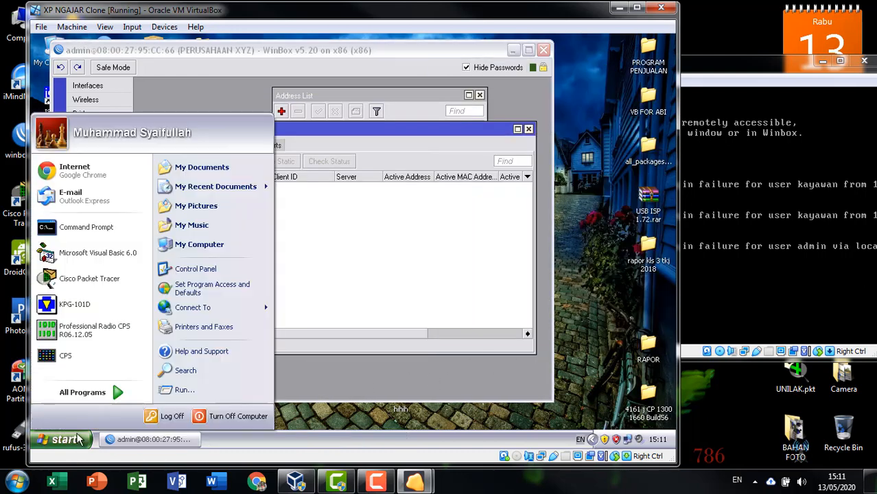
{"action": "left_click", "coordinate": [189, 269]}
{"action": "double_click", "coordinate": [538, 197]}
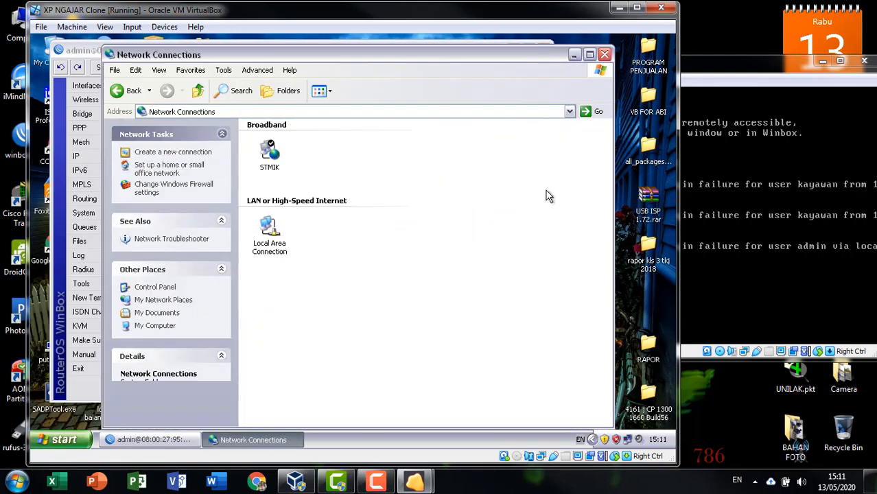
{"action": "left_click", "coordinate": [604, 54]}
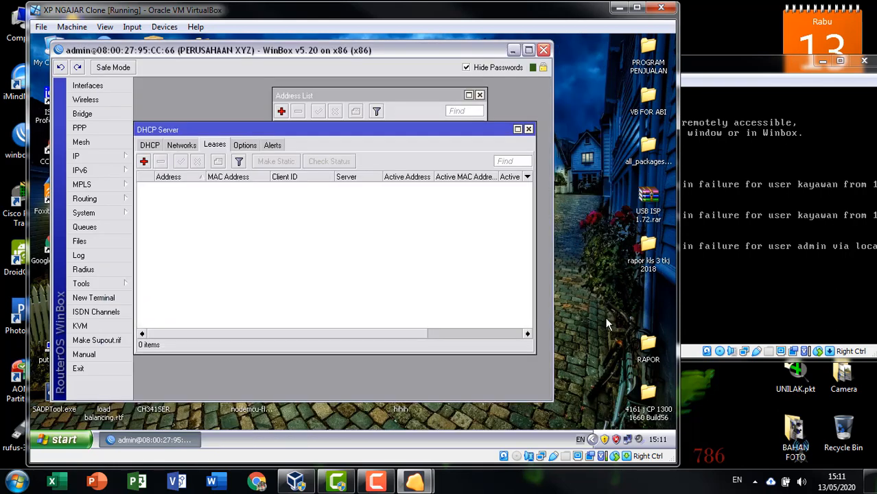
Step: Set the connection's Internet Protocol (TCP/IP) to obtain IP and DNS addresses automatically
{"action": "double_click", "coordinate": [627, 439]}
{"action": "left_click_drag", "start_coordinate": [406, 112], "coordinate": [556, 74]}
{"action": "left_click", "coordinate": [424, 308]}
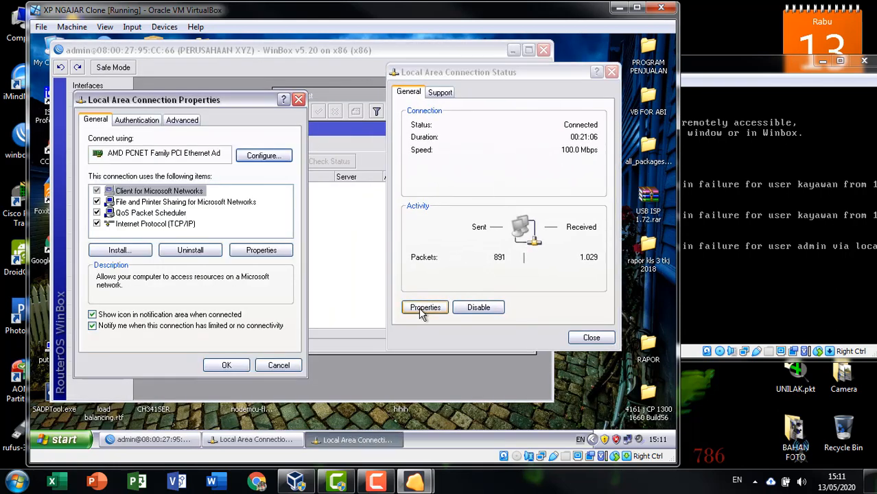
{"action": "left_click_drag", "start_coordinate": [232, 101], "coordinate": [524, 79]}
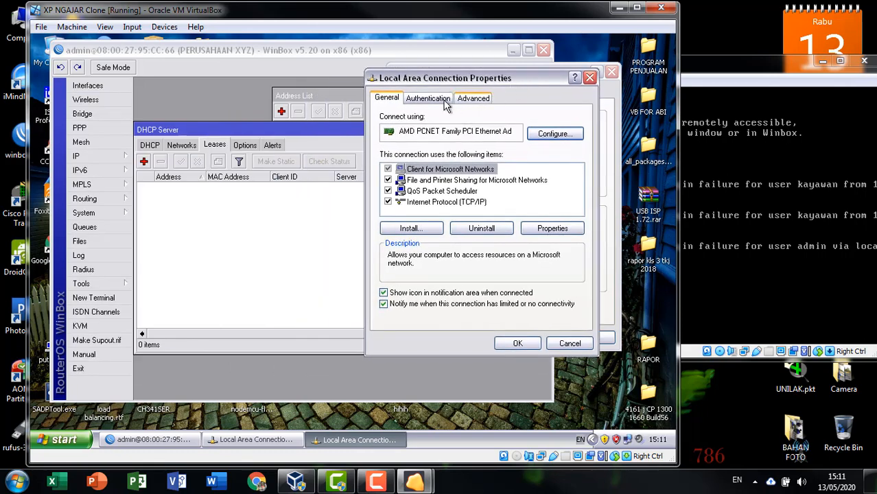
{"action": "left_click", "coordinate": [433, 202]}
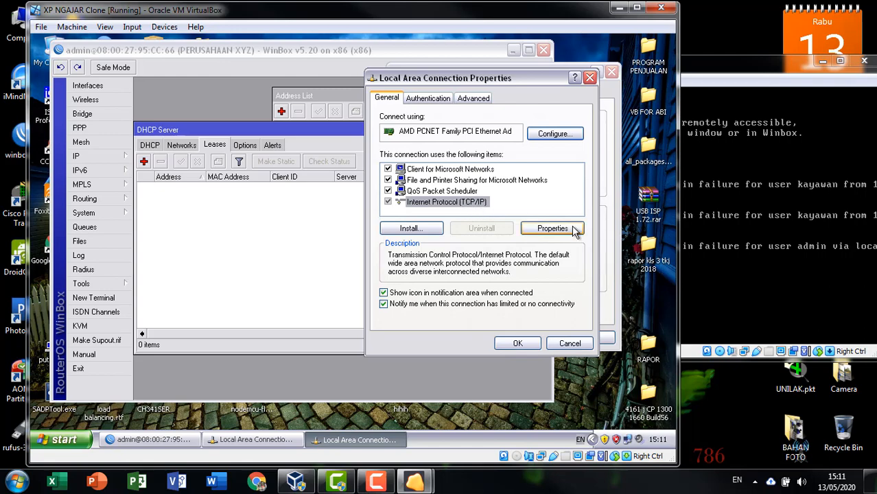
{"action": "left_click", "coordinate": [552, 228]}
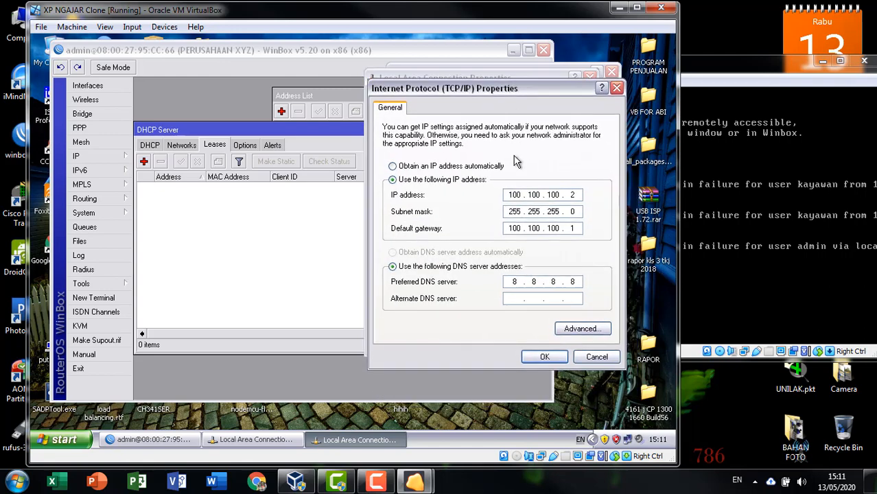
{"action": "left_click", "coordinate": [402, 167]}
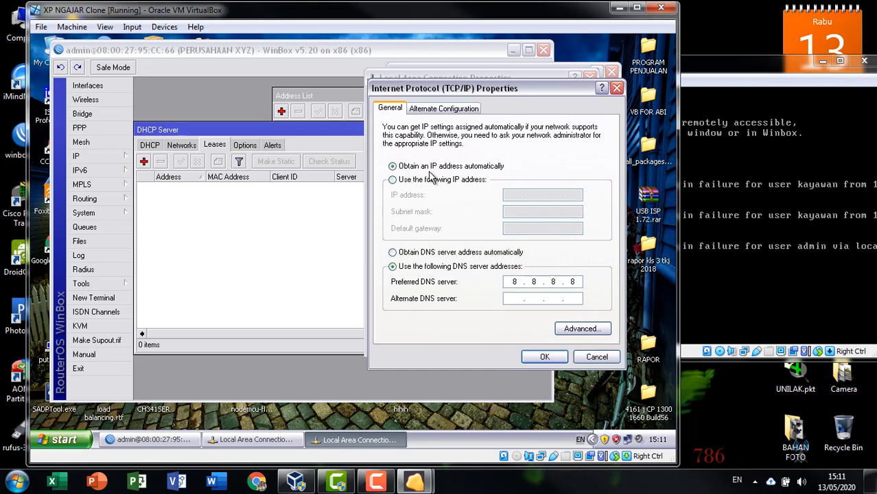
{"action": "left_click", "coordinate": [458, 257]}
{"action": "mouse_move", "coordinate": [543, 90]}
{"action": "left_mouse_down"}
{"action": "mouse_move", "coordinate": [547, 81]}
{"action": "mouse_move", "coordinate": [554, 93]}
{"action": "left_mouse_up"}
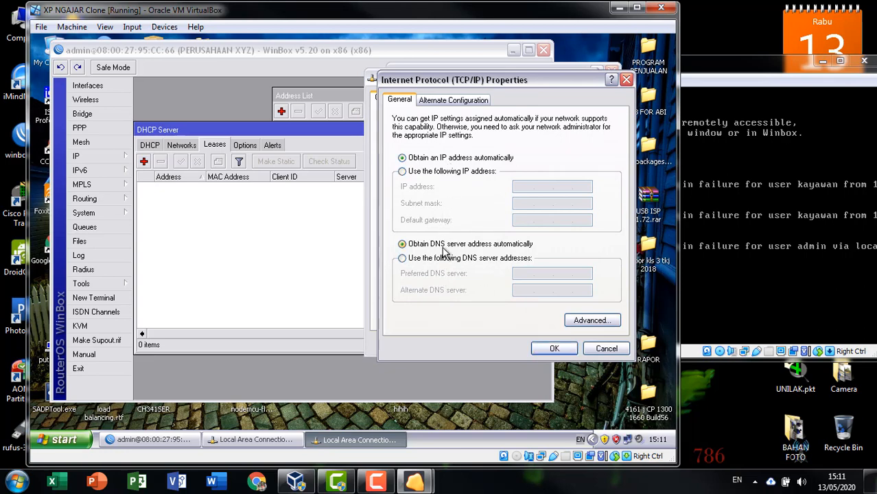
{"action": "left_click", "coordinate": [553, 348]}
{"action": "left_click", "coordinate": [518, 344]}
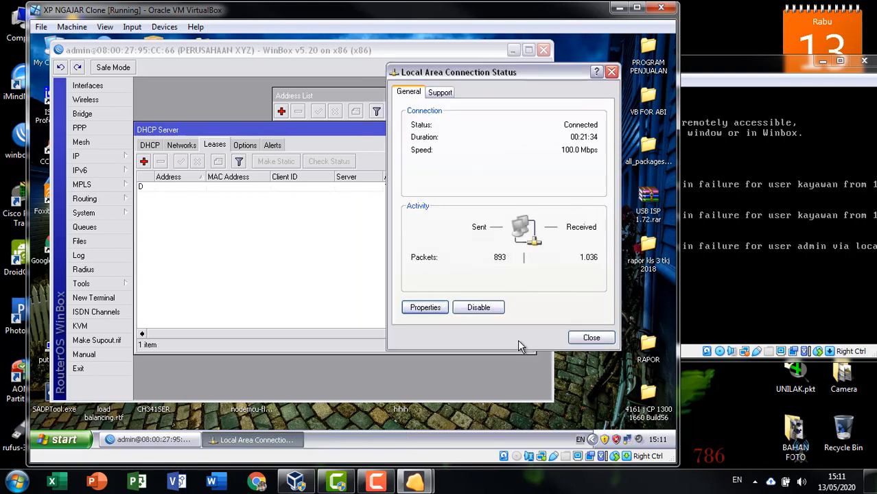
Step: Check the connection's Support details: DHCP address 100.100.100.2, mask 255.255.255.0, gateway 100.100.100.1
{"action": "left_click", "coordinate": [592, 340]}
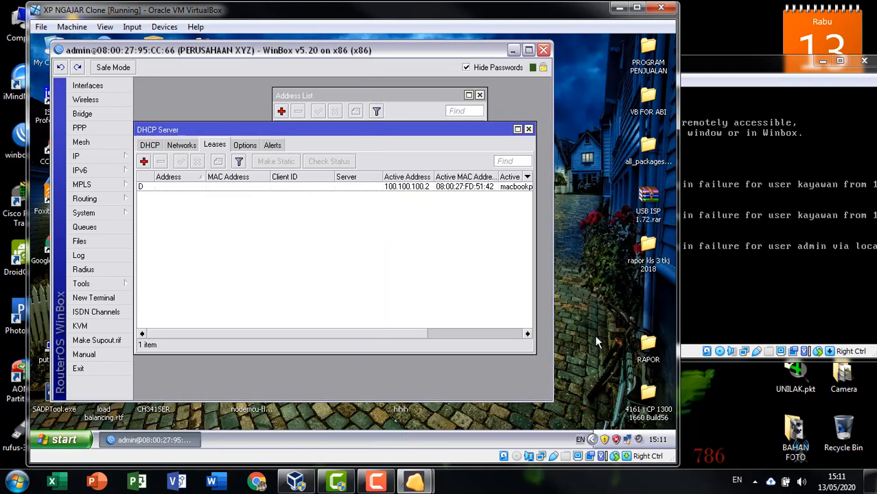
{"action": "double_click", "coordinate": [627, 438]}
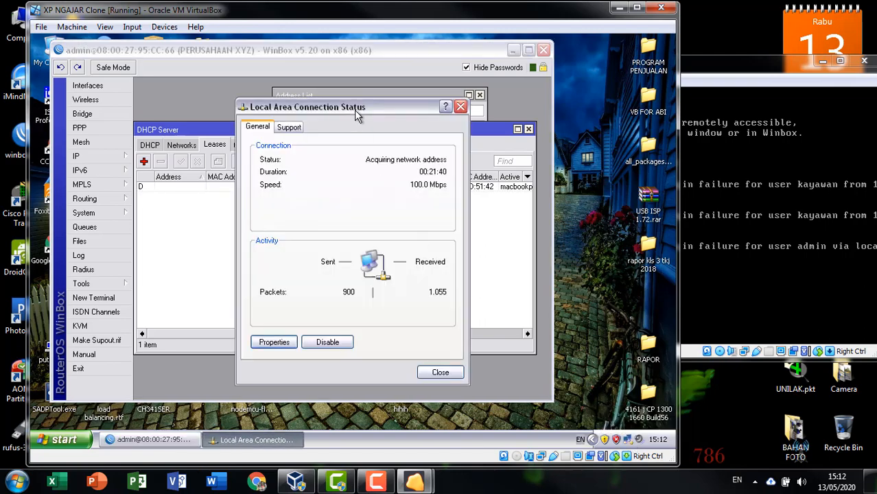
{"action": "left_click_drag", "start_coordinate": [354, 110], "coordinate": [533, 68]}
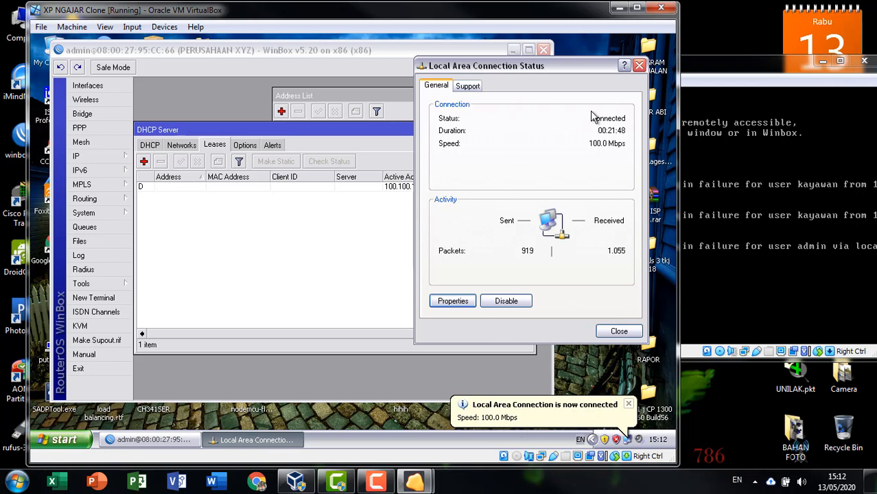
{"action": "left_click", "coordinate": [469, 88]}
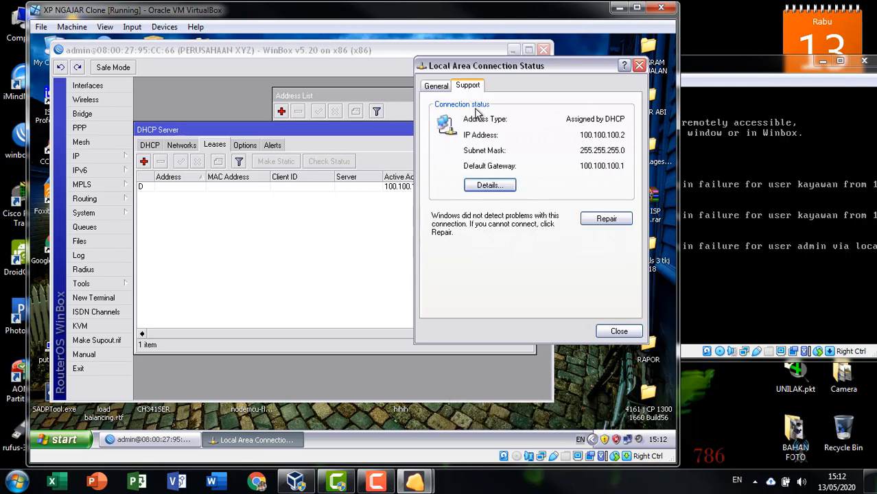
{"action": "left_click_drag", "start_coordinate": [559, 70], "coordinate": [565, 69]}
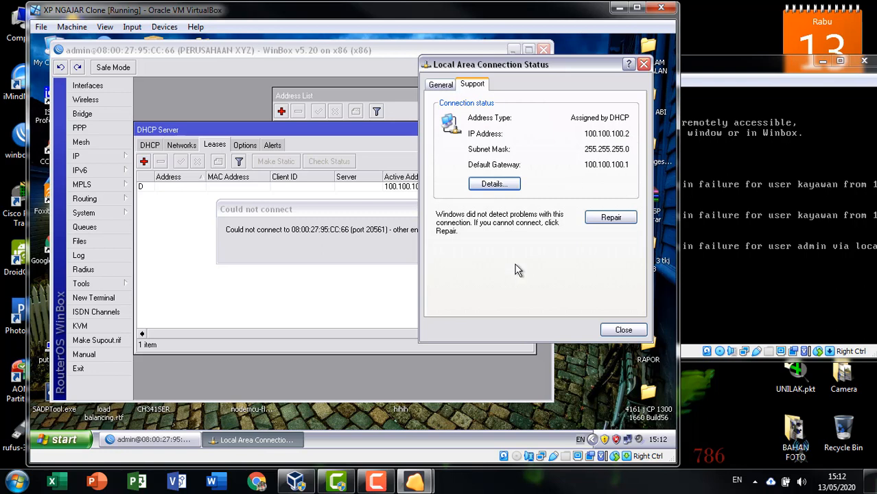
Step: Dismiss the connection error, refresh the desktop, and reconnect WinBox to the PERUSAHAAN XYZ router
{"action": "left_click", "coordinate": [623, 330]}
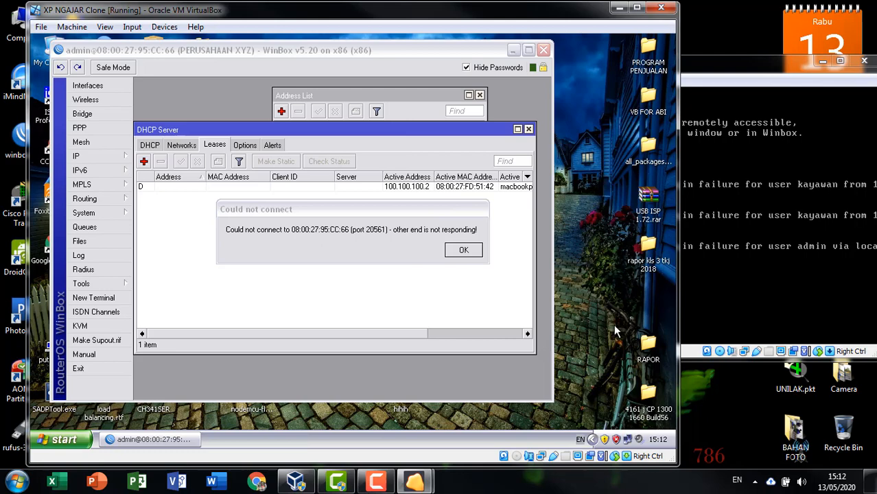
{"action": "left_click", "coordinate": [459, 251]}
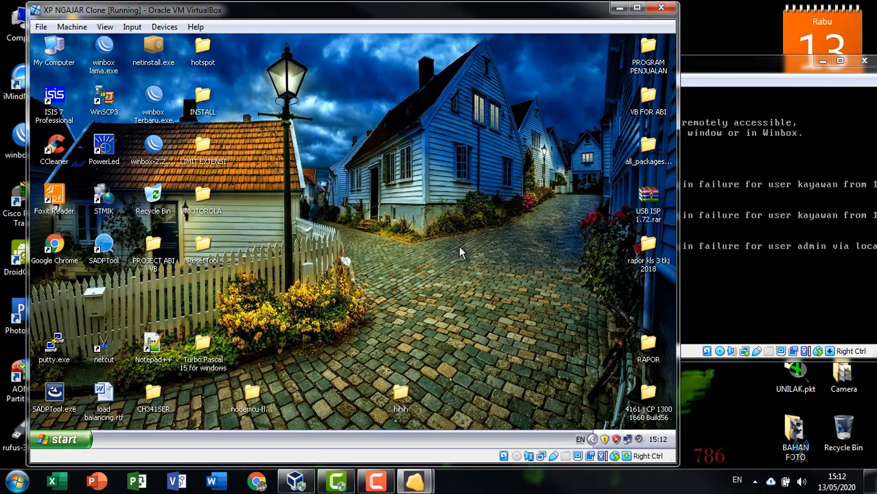
{"action": "right_click", "coordinate": [367, 166]}
{"action": "left_click", "coordinate": [368, 181]}
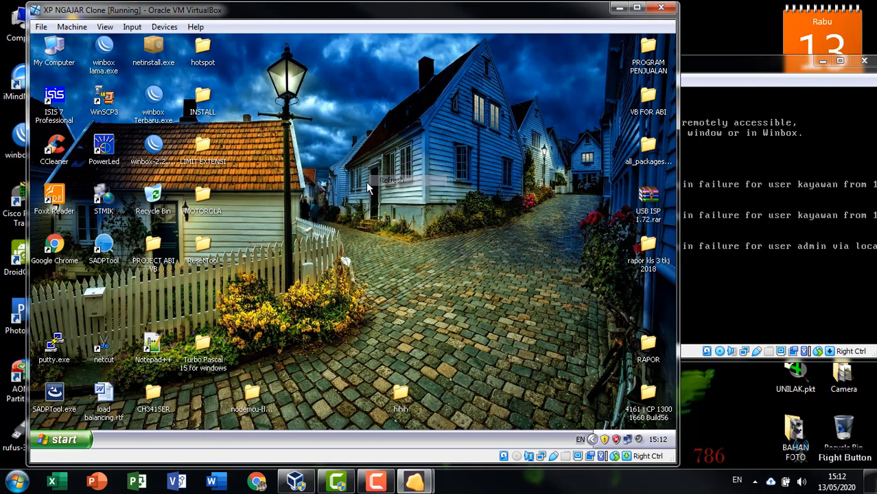
{"action": "double_click", "coordinate": [152, 146]}
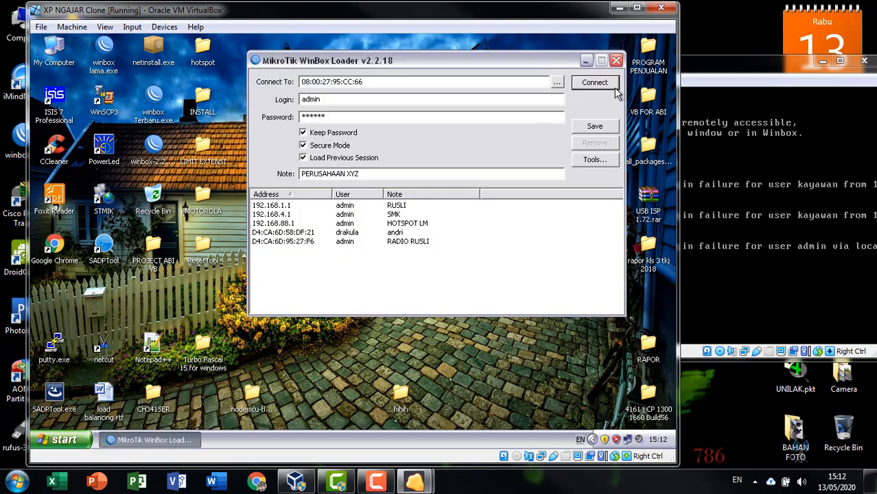
{"action": "left_click", "coordinate": [594, 83]}
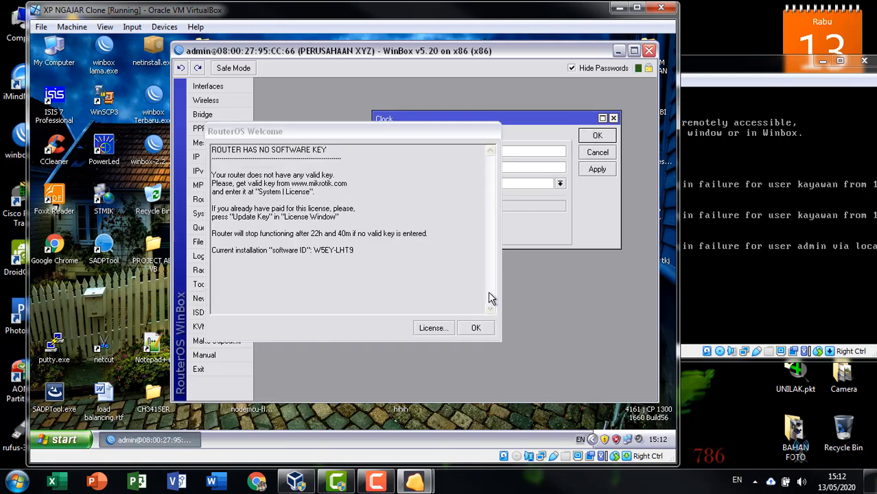
Step: Dismiss the licence notice and clock settings, then review the router Log showing dhcp1's assignment and close it
{"action": "left_click", "coordinate": [476, 327]}
{"action": "left_click", "coordinate": [599, 136]}
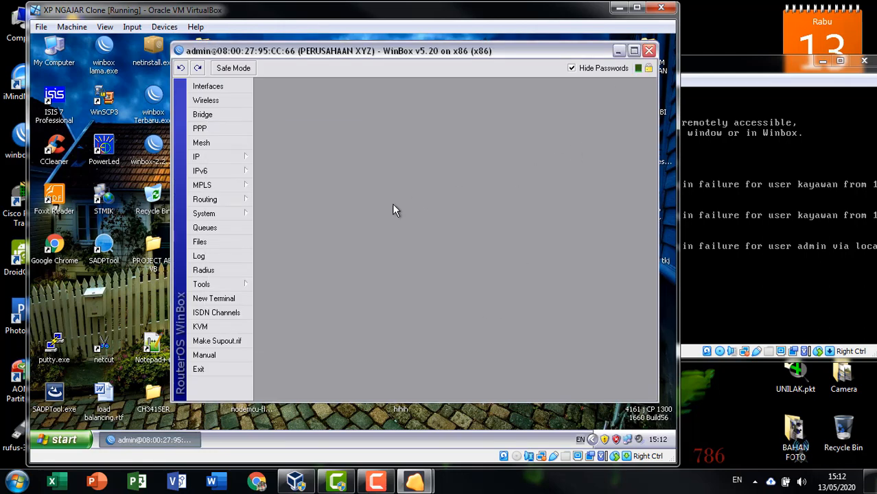
{"action": "left_click", "coordinate": [220, 256]}
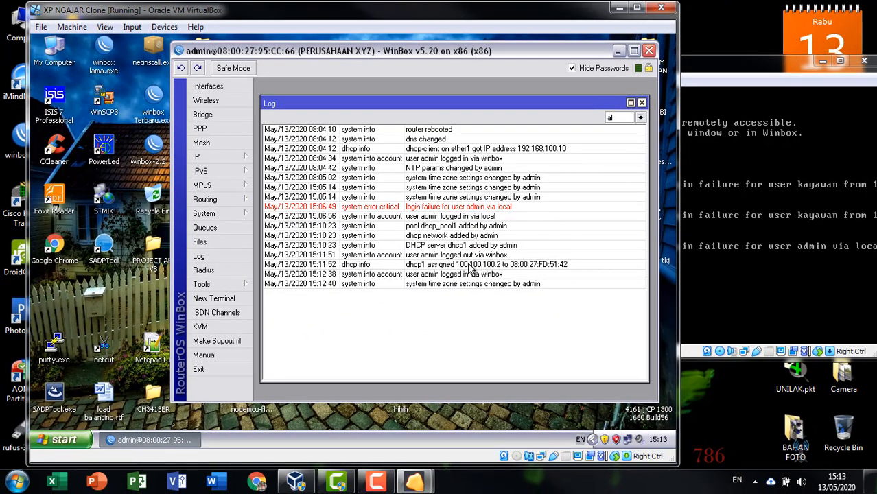
{"action": "left_click", "coordinate": [642, 102]}
{"action": "left_click_drag", "start_coordinate": [444, 53], "coordinate": [325, 56]}
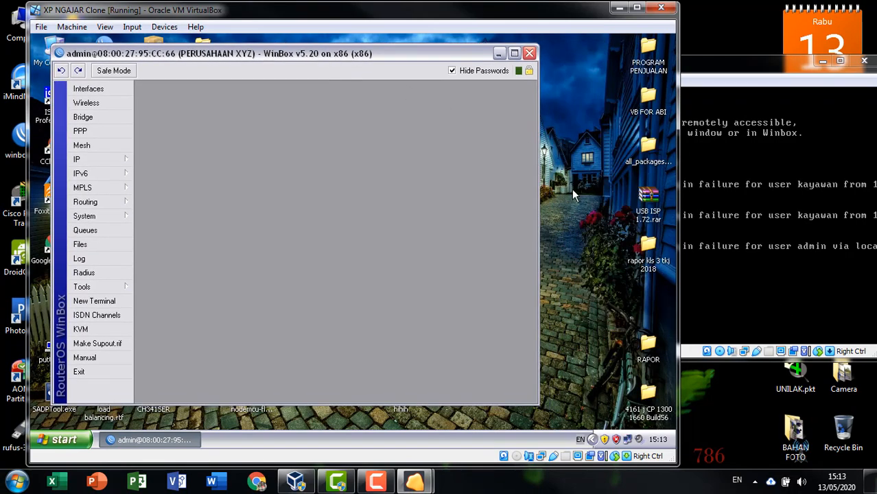
Step: Recheck the client connection's address details, then close the status window
{"action": "left_click", "coordinate": [626, 439]}
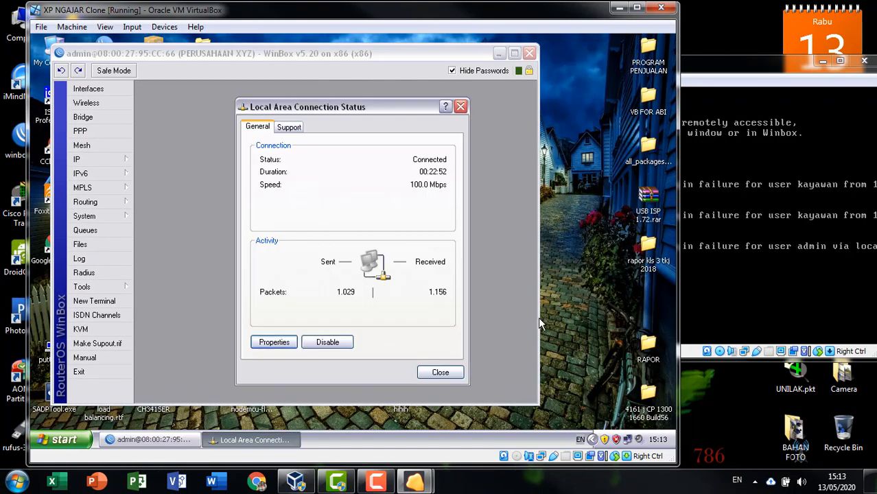
{"action": "left_click", "coordinate": [277, 128]}
{"action": "left_click", "coordinate": [460, 107]}
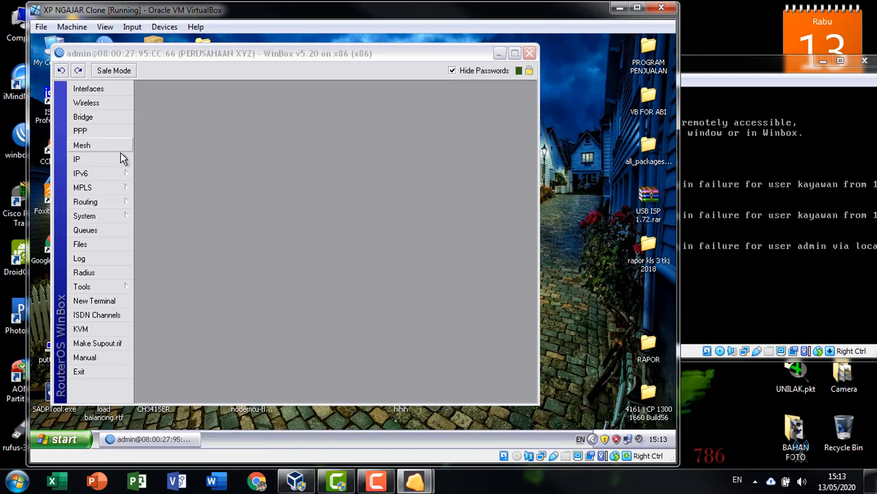
{"action": "left_click_drag", "start_coordinate": [195, 59], "coordinate": [306, 59]}
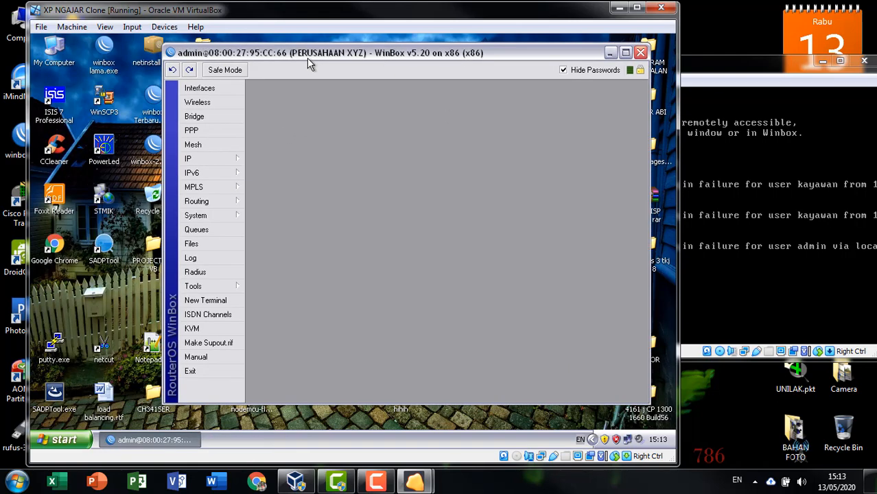
Step: Show the DHCP lease 100.100.100.2 for macbookpro, widening the host name and MAC address columns
{"action": "left_click", "coordinate": [206, 159]}
{"action": "left_click", "coordinate": [284, 195]}
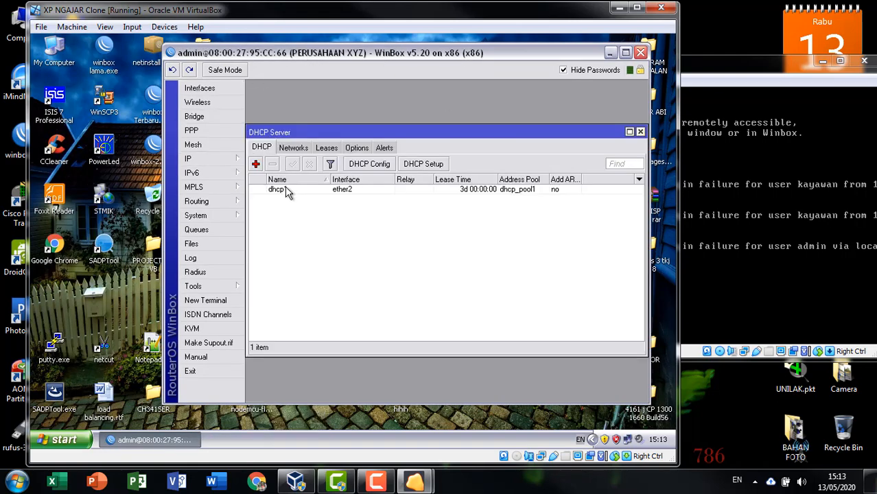
{"action": "left_click", "coordinate": [332, 151]}
{"action": "left_click", "coordinate": [334, 188]}
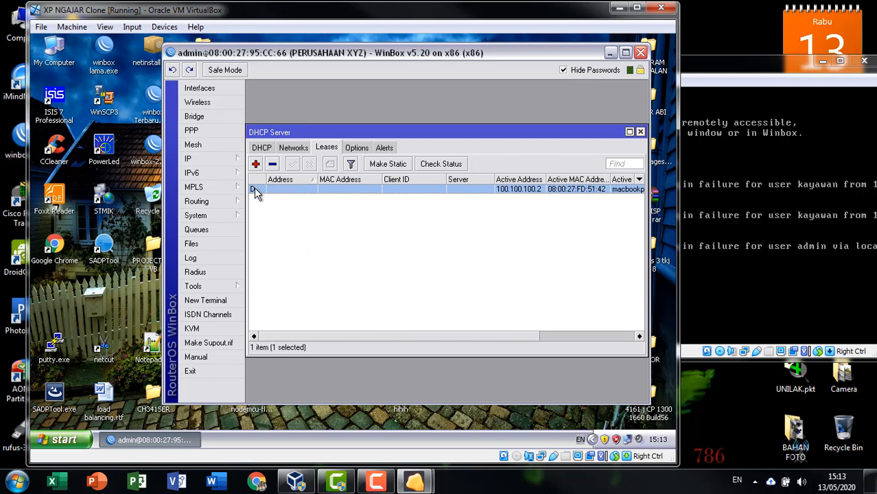
{"action": "mouse_move", "coordinate": [255, 192]}
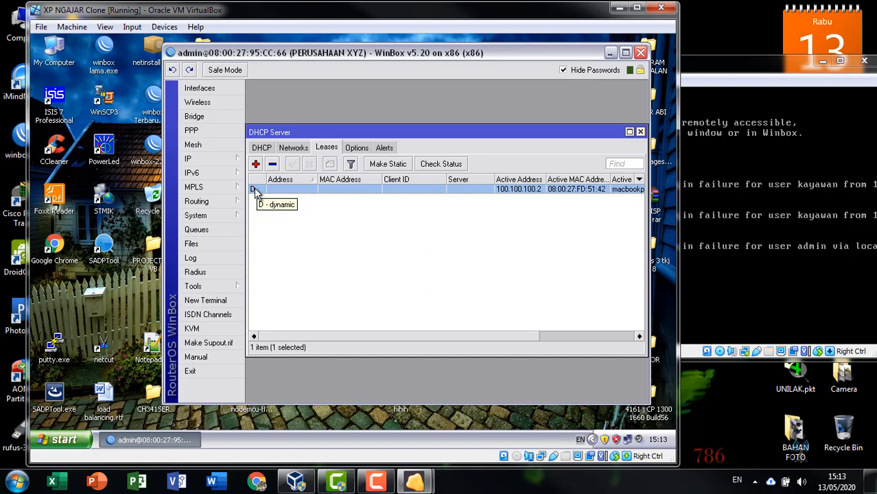
{"action": "left_click_drag", "start_coordinate": [411, 337], "coordinate": [509, 338]}
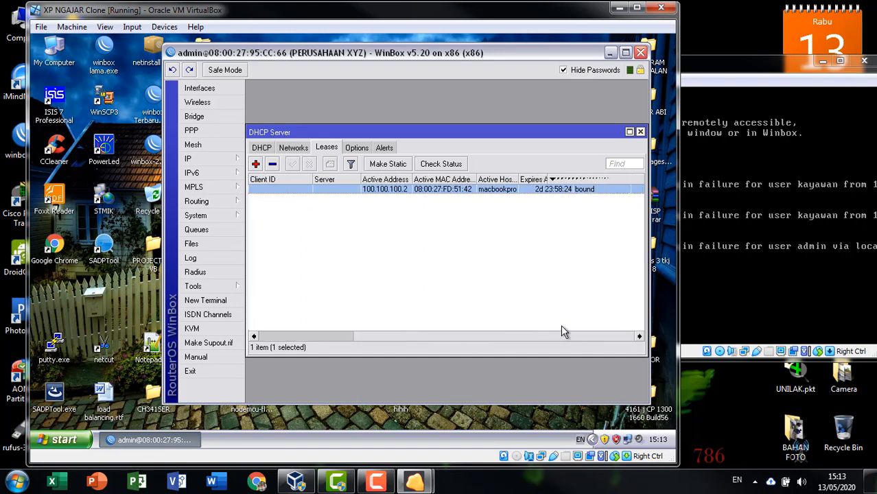
{"action": "left_click_drag", "start_coordinate": [520, 179], "coordinate": [549, 179]}
{"action": "left_click_drag", "start_coordinate": [478, 180], "coordinate": [495, 179]}
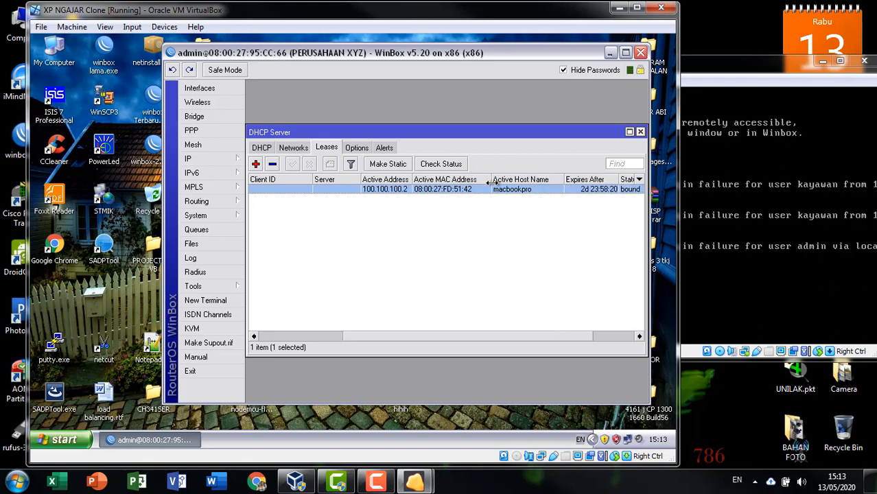
{"action": "left_click_drag", "start_coordinate": [412, 179], "coordinate": [426, 180]}
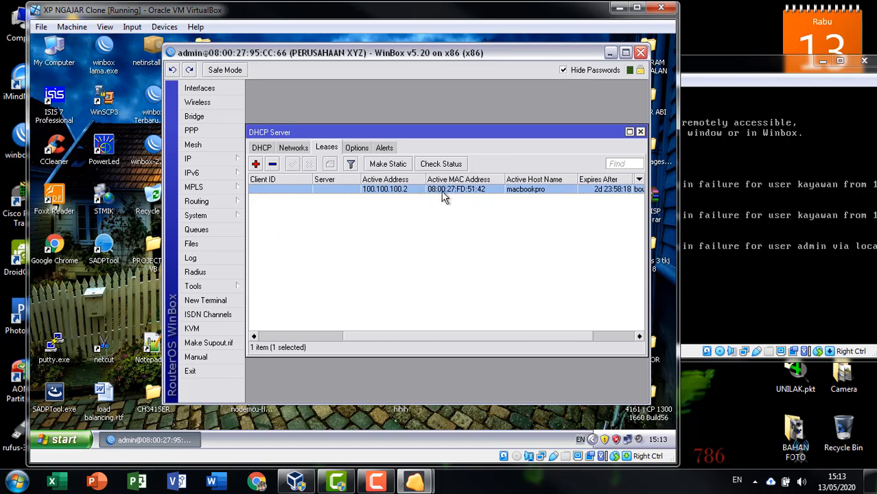
{"action": "left_click_drag", "start_coordinate": [467, 336], "coordinate": [550, 344]}
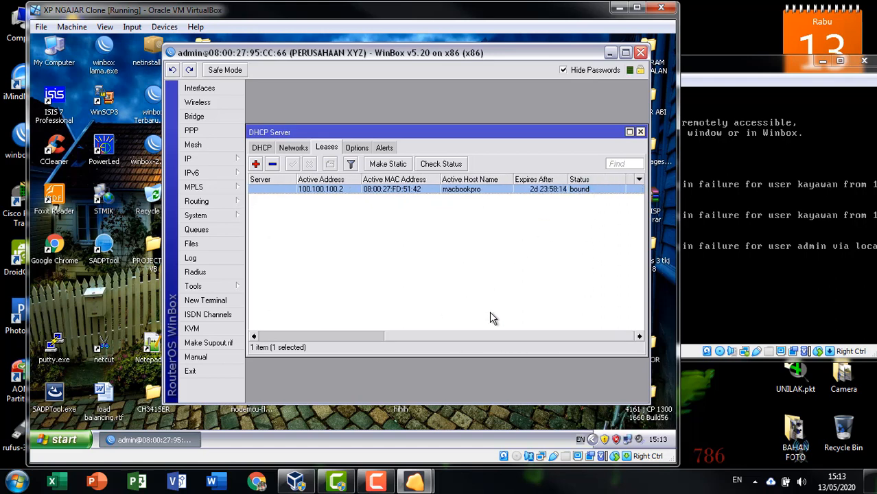
{"action": "left_click_drag", "start_coordinate": [450, 336], "coordinate": [286, 343]}
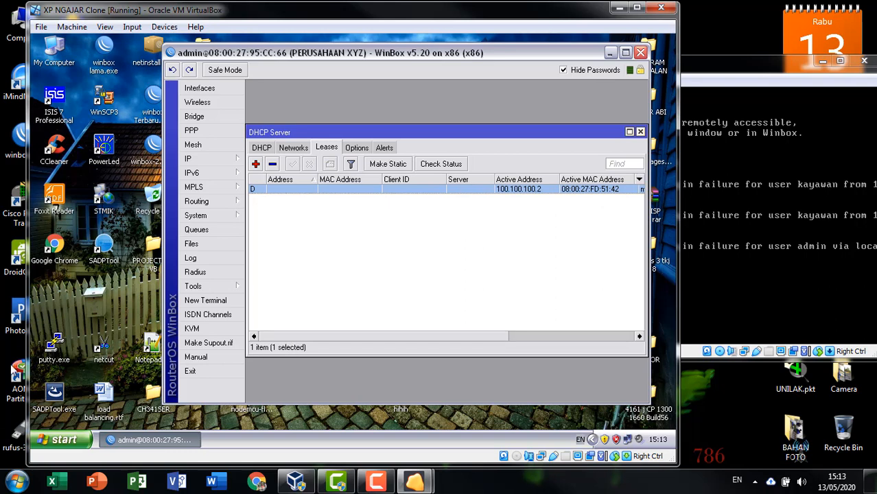
Step: Load detik.com in Chrome on the DHCP client, scroll the page, and close the browser
{"action": "double_click", "coordinate": [60, 254]}
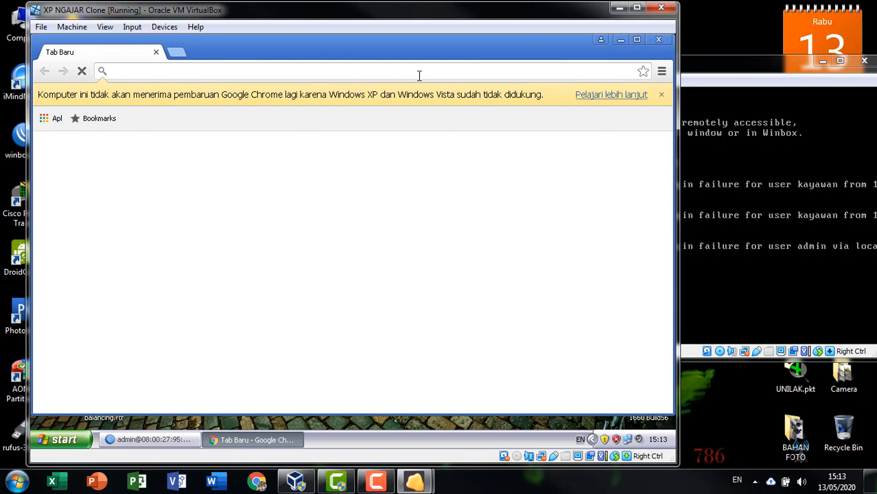
{"action": "type", "text": "det"}
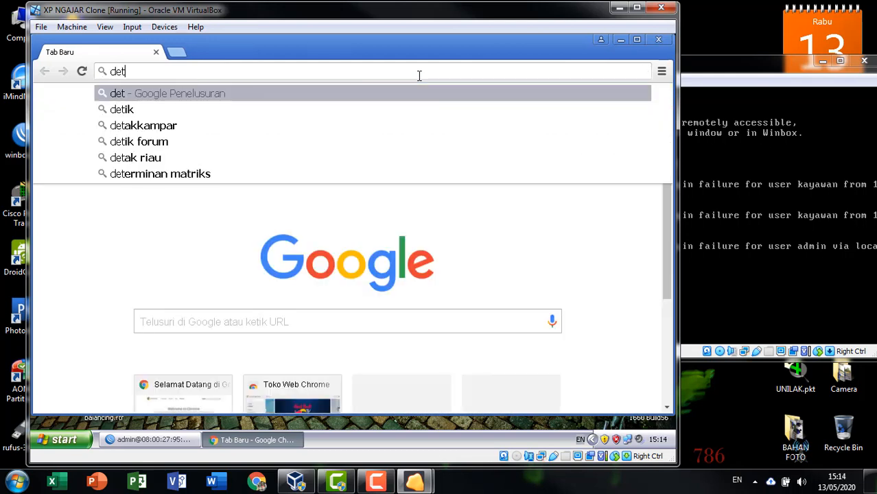
{"action": "type", "text": "ik.com"}
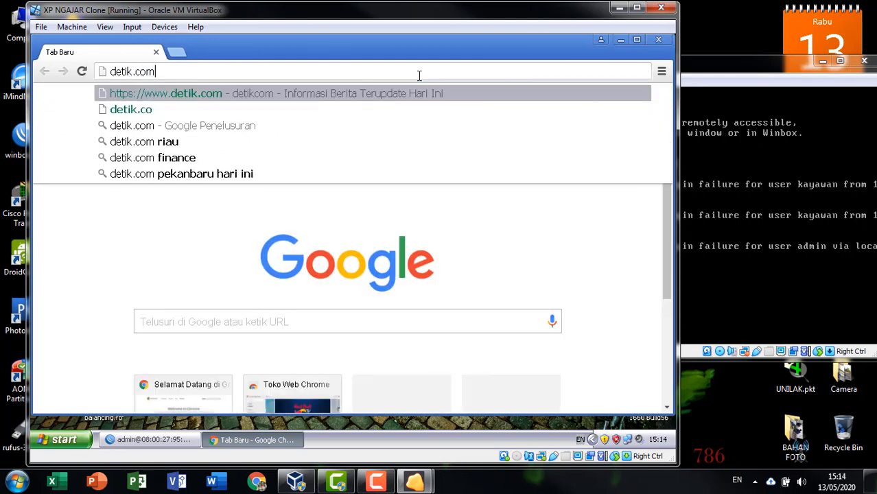
{"action": "key", "text": "Return"}
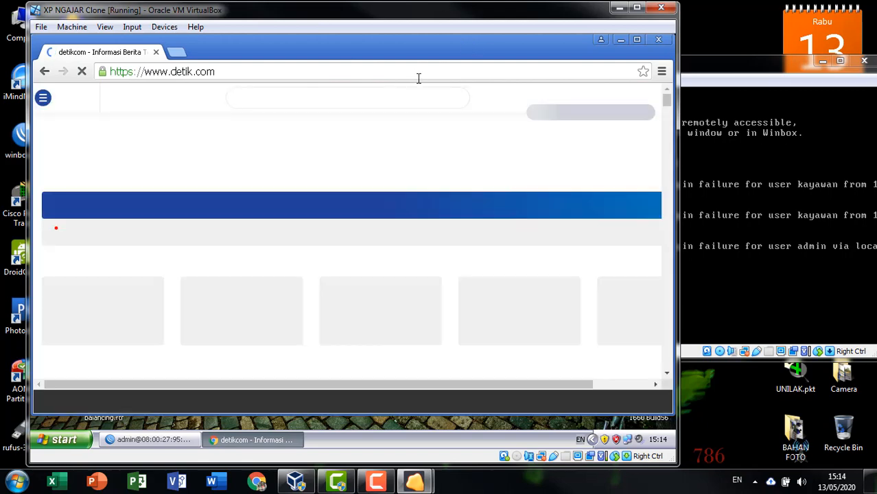
{"action": "scroll", "coordinate": [415, 241], "scroll_direction": "down", "scroll_amount": 14}
{"action": "scroll", "coordinate": [415, 235], "scroll_direction": "up", "scroll_amount": 3}
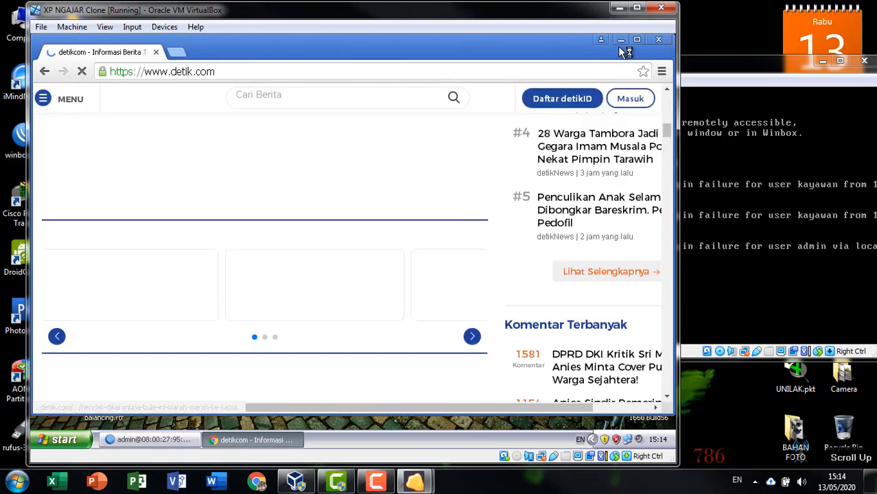
{"action": "left_click", "coordinate": [658, 39]}
{"action": "left_click_drag", "start_coordinate": [528, 57], "coordinate": [426, 56]}
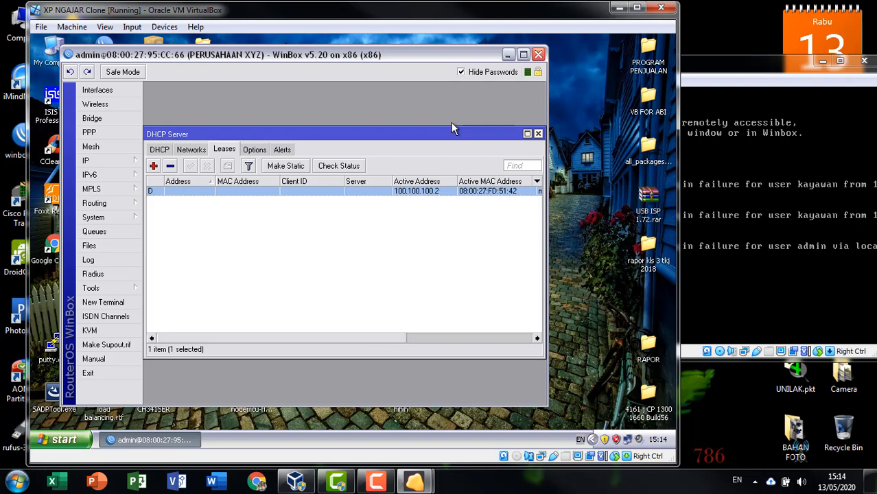
Step: Refresh the desktop and open the Local Area Connection status window
{"action": "right_click", "coordinate": [585, 130]}
{"action": "left_click", "coordinate": [587, 147]}
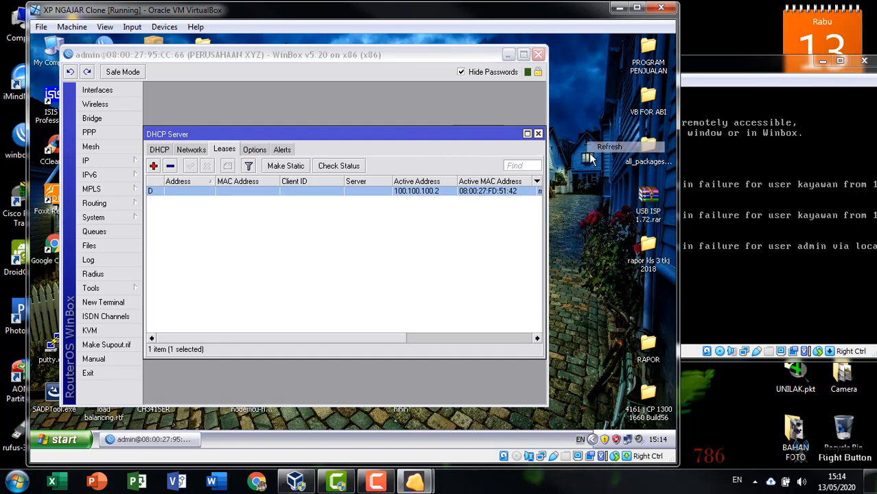
{"action": "left_click", "coordinate": [626, 439]}
{"action": "left_click_drag", "start_coordinate": [416, 108], "coordinate": [543, 75]}
Step: Check the DHCP-assigned 100.100.100.2 on the Support tab, then open the connection properties
{"action": "left_click", "coordinate": [425, 95]}
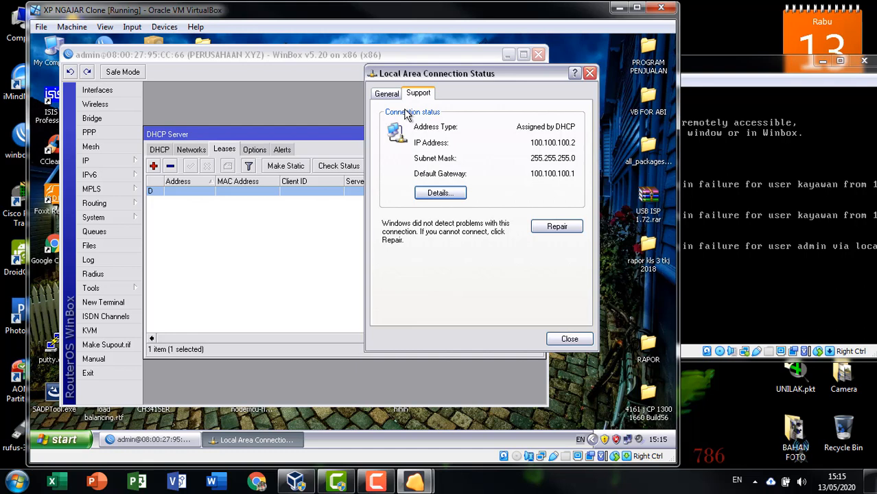
{"action": "left_click", "coordinate": [386, 93]}
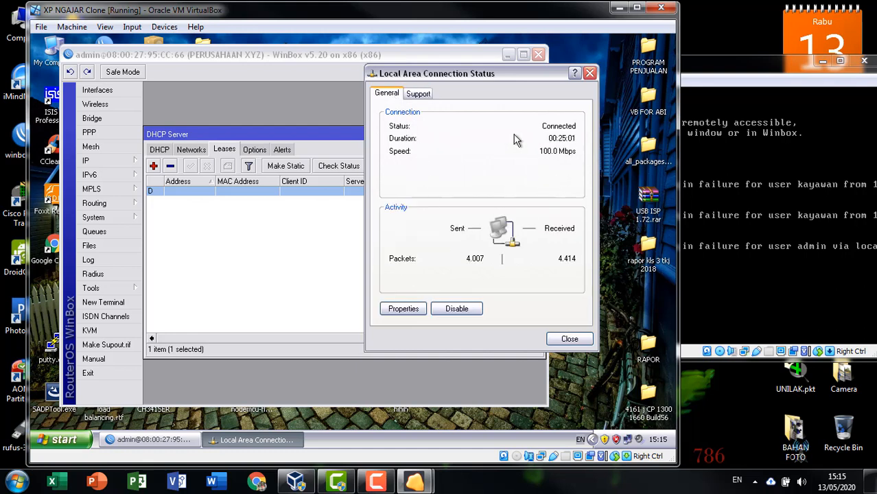
{"action": "left_click", "coordinate": [418, 95]}
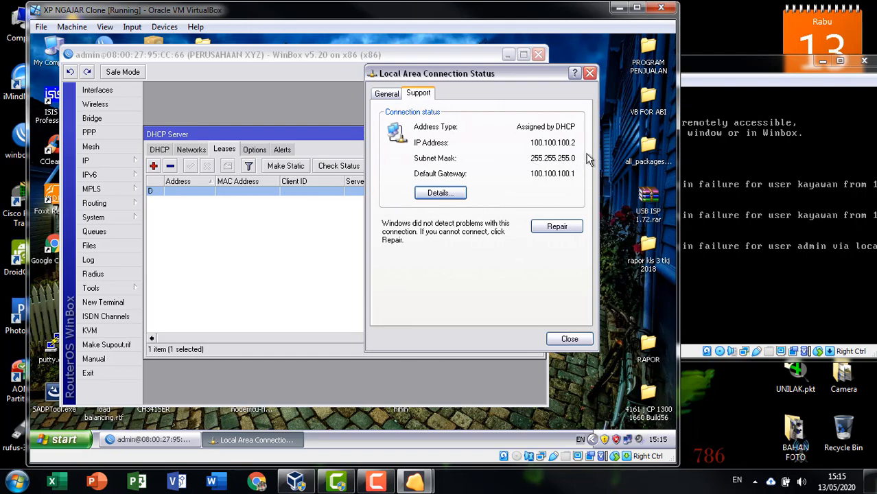
{"action": "left_click", "coordinate": [388, 96]}
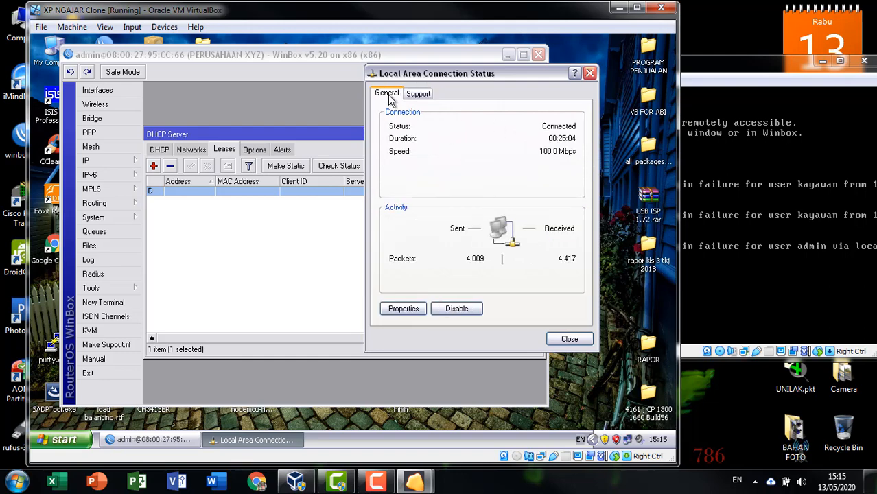
{"action": "left_click", "coordinate": [403, 308]}
{"action": "left_click_drag", "start_coordinate": [248, 102], "coordinate": [535, 44]}
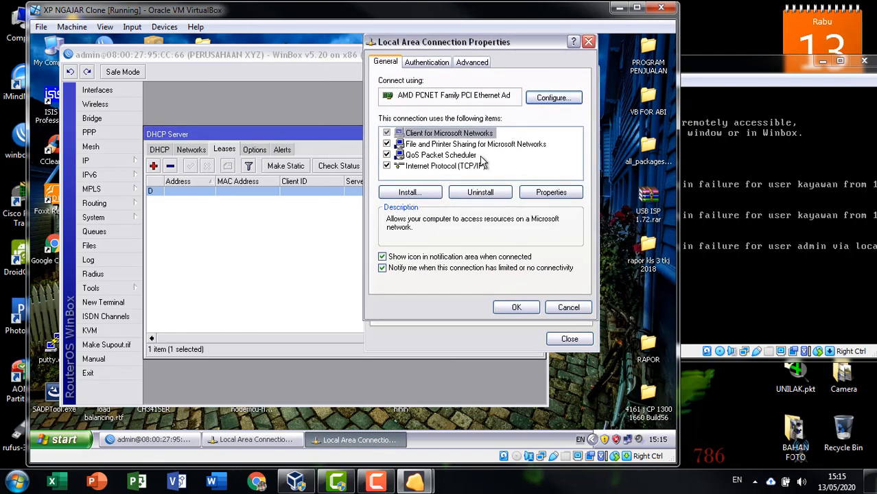
Step: Give TCP/IP static IP 100.100.100.10, mask 255.255.255.0, gateway 100.100.100.1, DNS 8.8.8.8
{"action": "double_click", "coordinate": [461, 167]}
{"action": "left_click", "coordinate": [483, 181]}
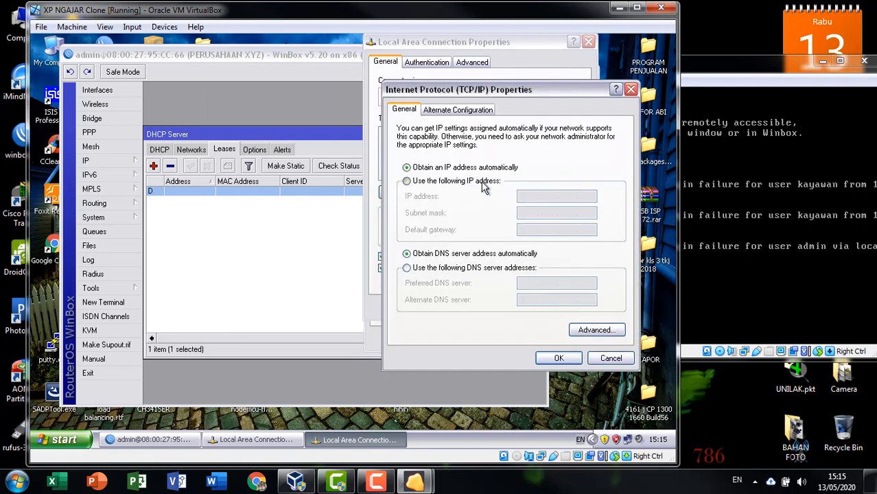
{"action": "left_click", "coordinate": [538, 196]}
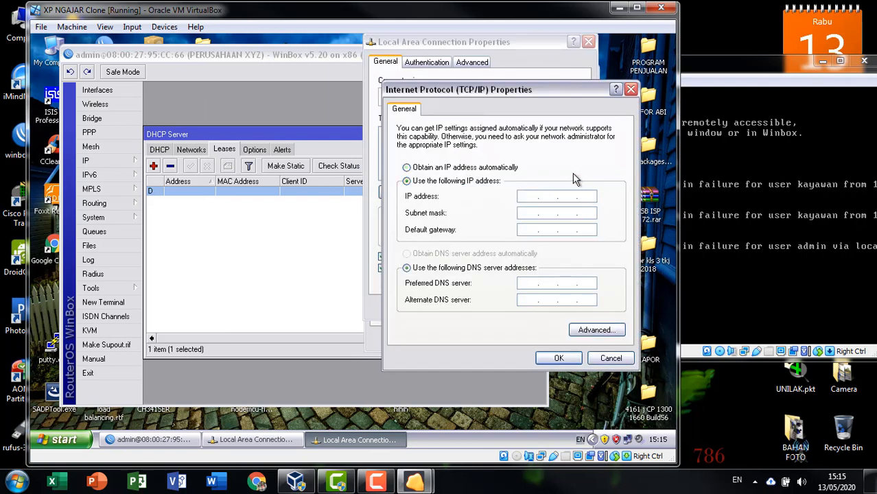
{"action": "type", "text": "100 . 100 . 100 . 10"}
{"action": "left_click", "coordinate": [533, 214]}
{"action": "left_click_drag", "start_coordinate": [546, 213], "coordinate": [557, 212]}
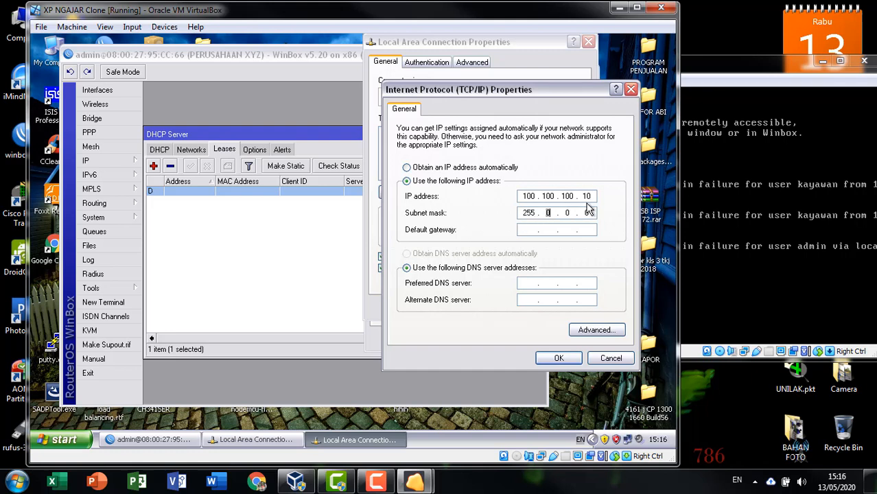
{"action": "type", "text": "255255"}
{"action": "left_click", "coordinate": [526, 232]}
{"action": "type", "text": "0.100.100.1"}
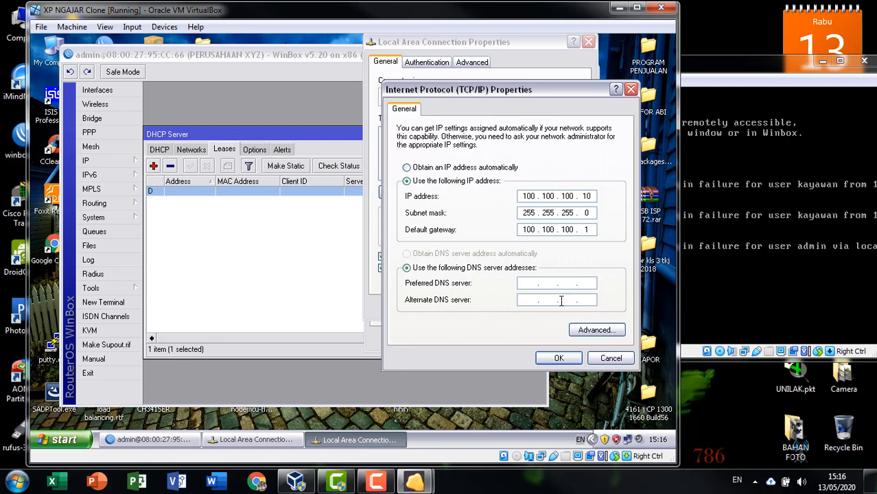
{"action": "left_click", "coordinate": [527, 281]}
{"action": "type", "text": "8.8.8.8"}
{"action": "left_click", "coordinate": [559, 358]}
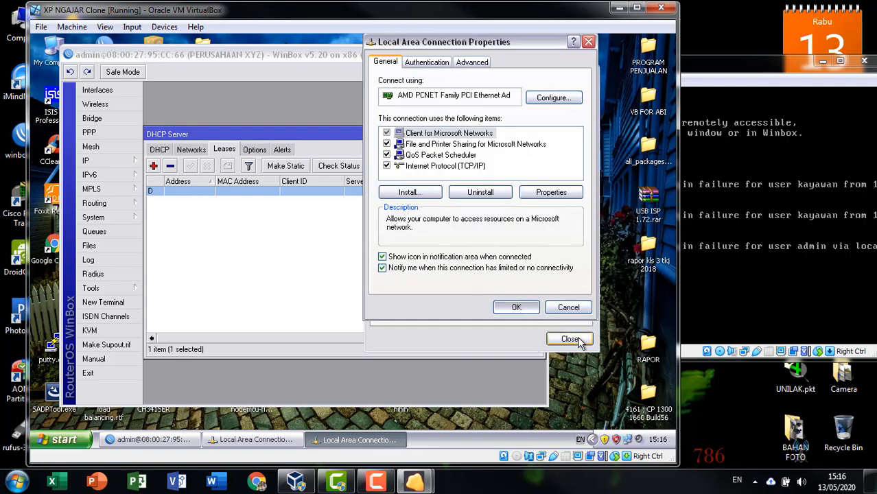
Step: Close the connection properties and status windows and move WinBox aside
{"action": "left_click", "coordinate": [570, 339]}
{"action": "left_click", "coordinate": [568, 338]}
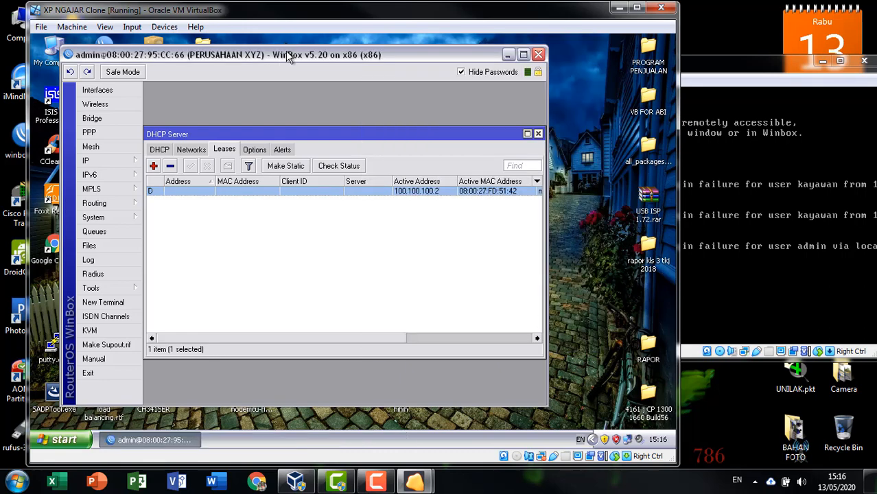
{"action": "left_click_drag", "start_coordinate": [286, 52], "coordinate": [372, 51]}
Step: Launch Chrome, load detik.com, scroll through the page, then close the browser
{"action": "double_click", "coordinate": [51, 251]}
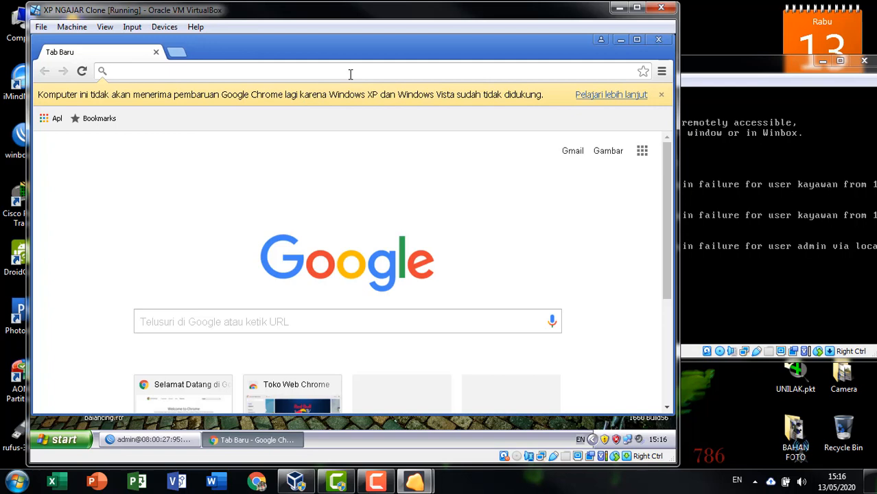
{"action": "type", "text": "detik."}
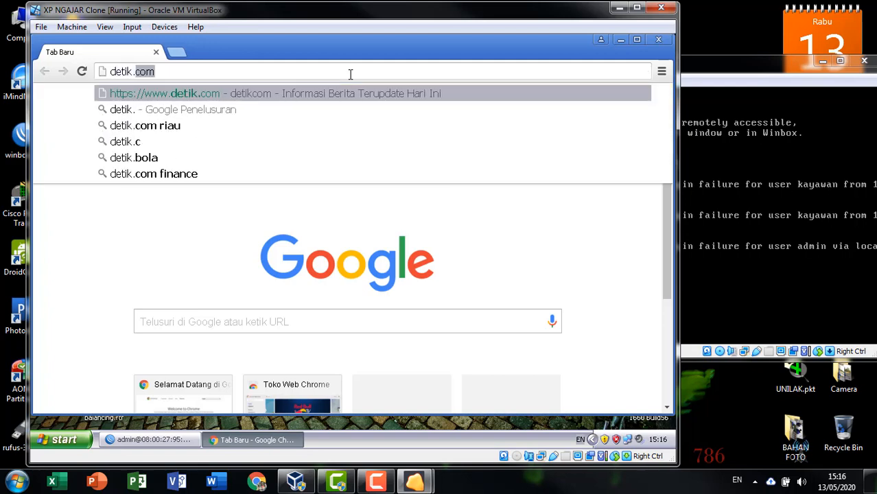
{"action": "type", "text": "com"}
{"action": "key", "text": "Return"}
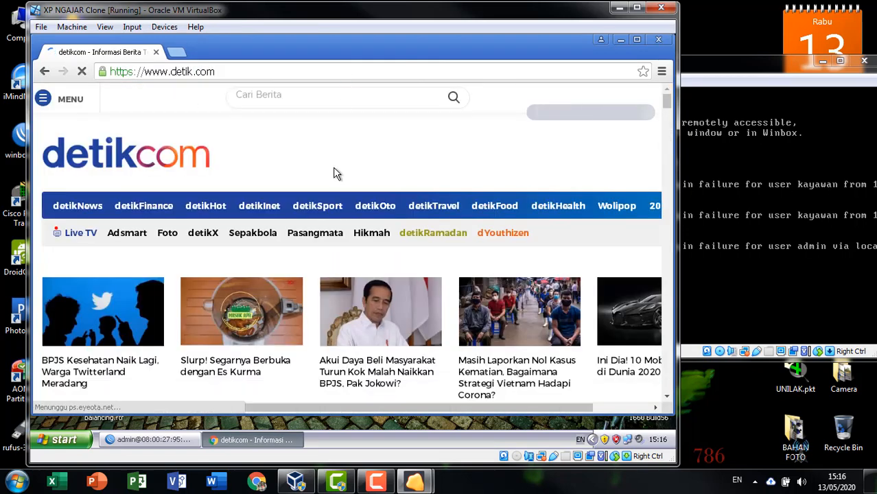
{"action": "scroll", "coordinate": [334, 172], "scroll_direction": "down", "scroll_amount": 10}
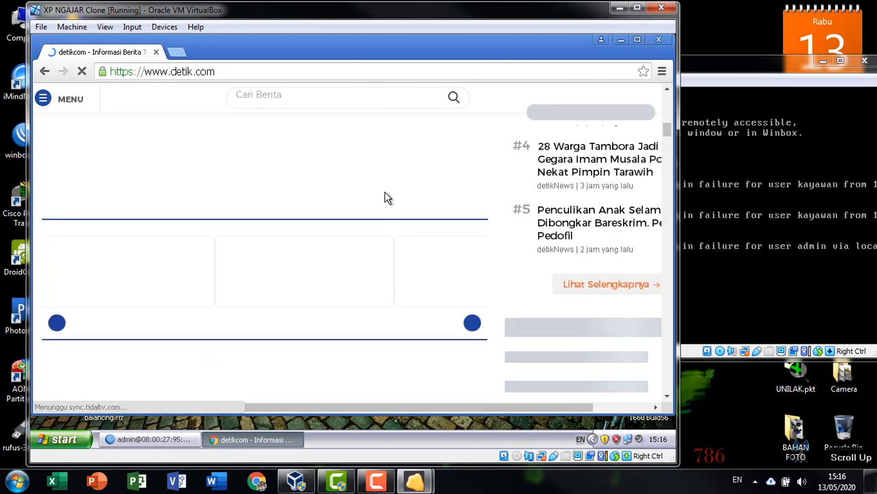
{"action": "scroll", "coordinate": [384, 198], "scroll_direction": "up", "scroll_amount": 10}
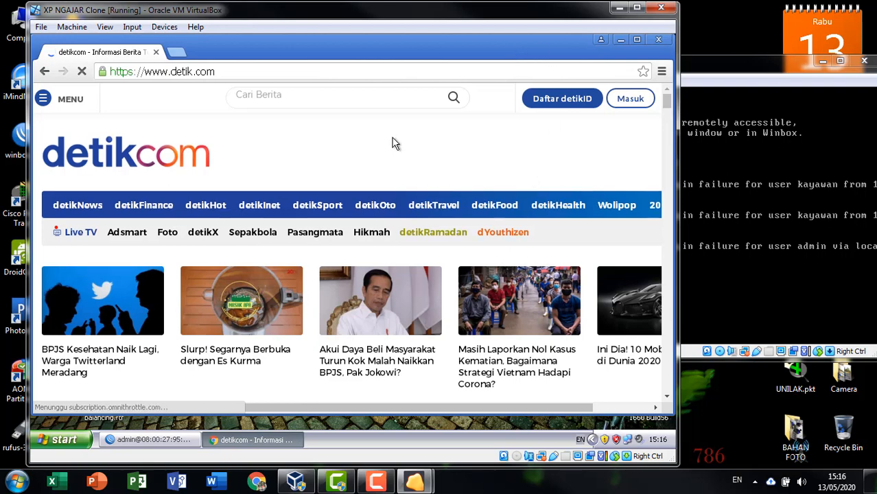
{"action": "scroll", "coordinate": [594, 189], "scroll_direction": "down", "scroll_amount": 3}
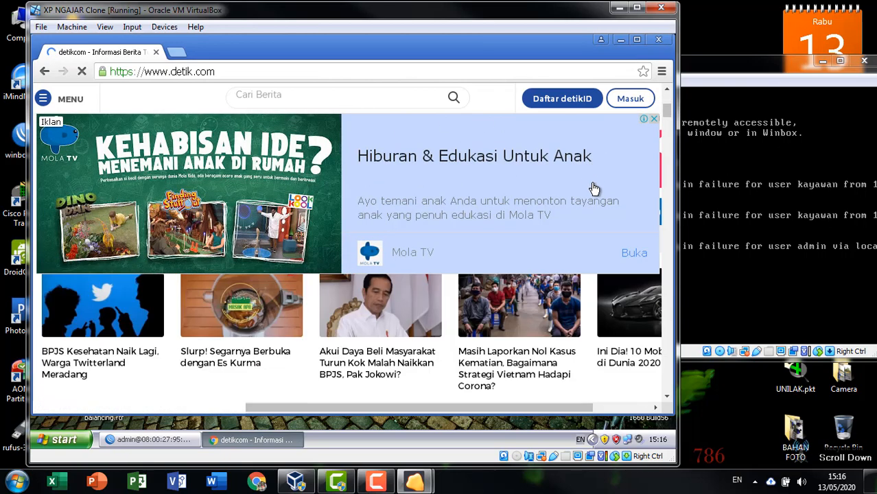
{"action": "scroll", "coordinate": [594, 188], "scroll_direction": "down", "scroll_amount": 10}
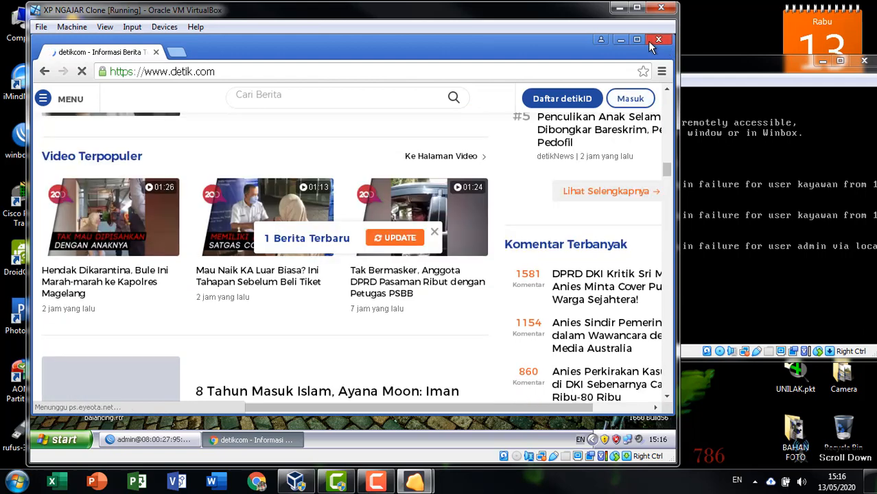
{"action": "left_click", "coordinate": [657, 40]}
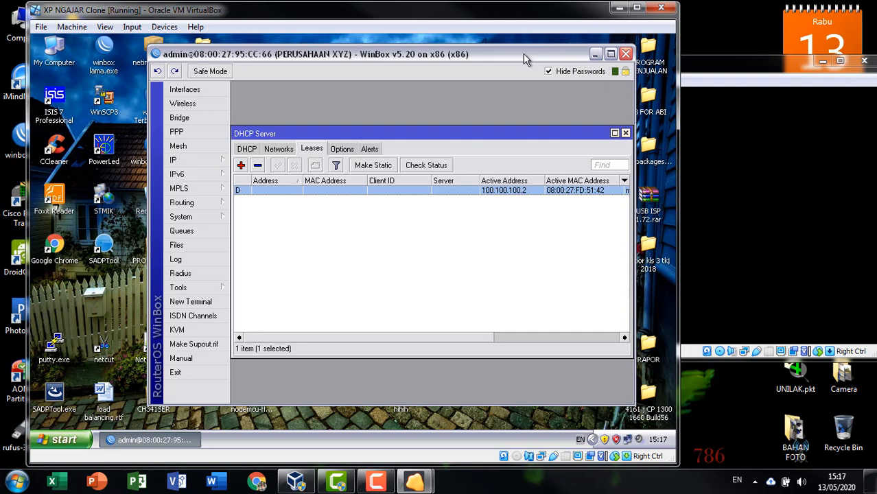
Step: In IP > DHCP Server, open dhcp1, tick Add ARP For Leases, then apply and confirm
{"action": "left_click_drag", "start_coordinate": [523, 53], "coordinate": [518, 53]}
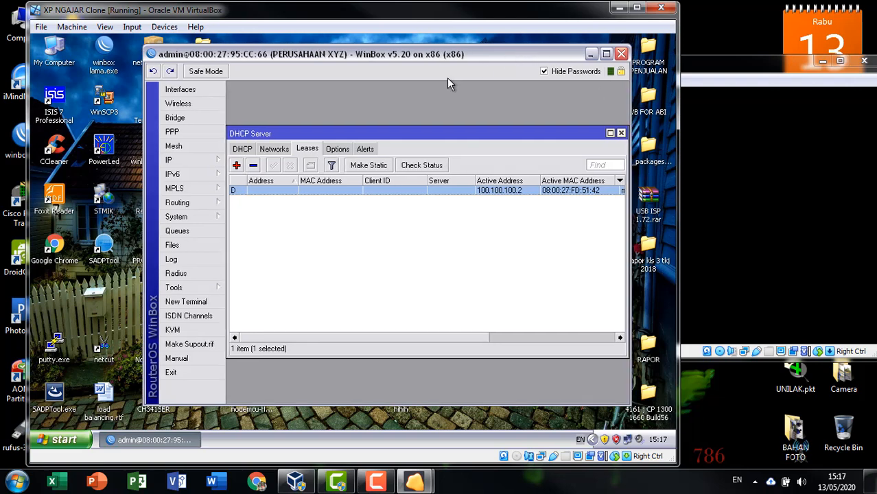
{"action": "left_click", "coordinate": [173, 159]}
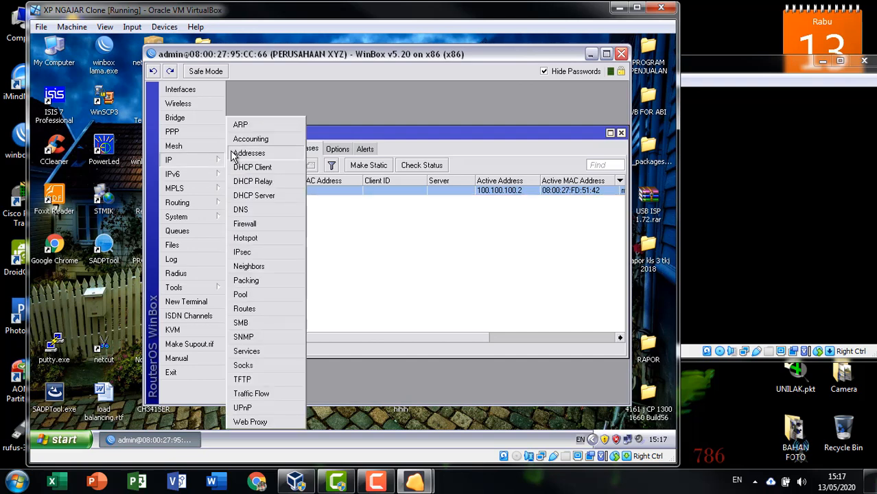
{"action": "left_click", "coordinate": [246, 197]}
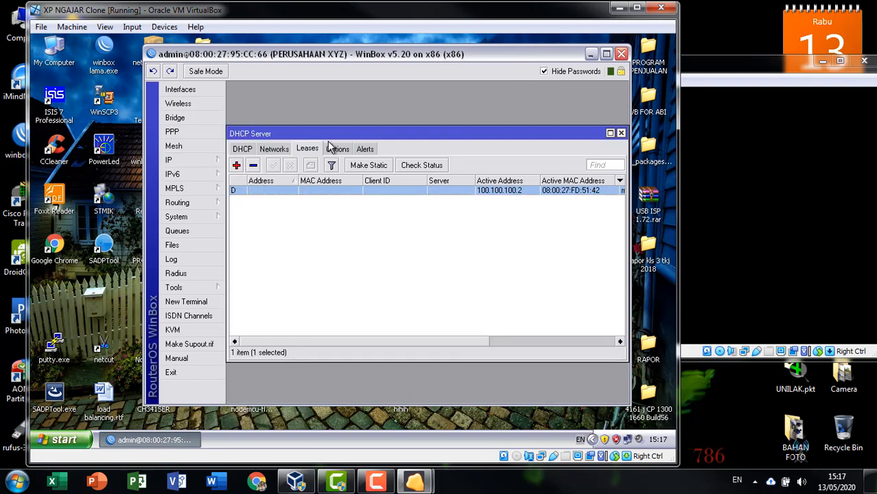
{"action": "left_click", "coordinate": [241, 150]}
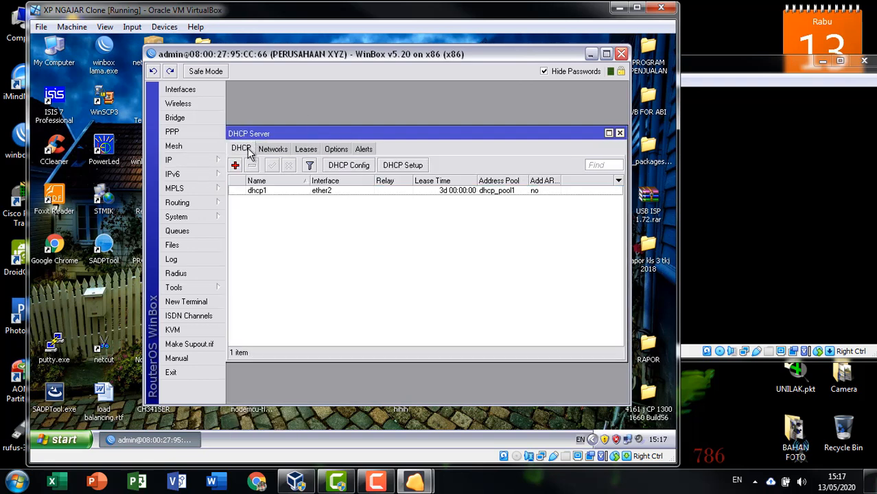
{"action": "double_click", "coordinate": [284, 190]}
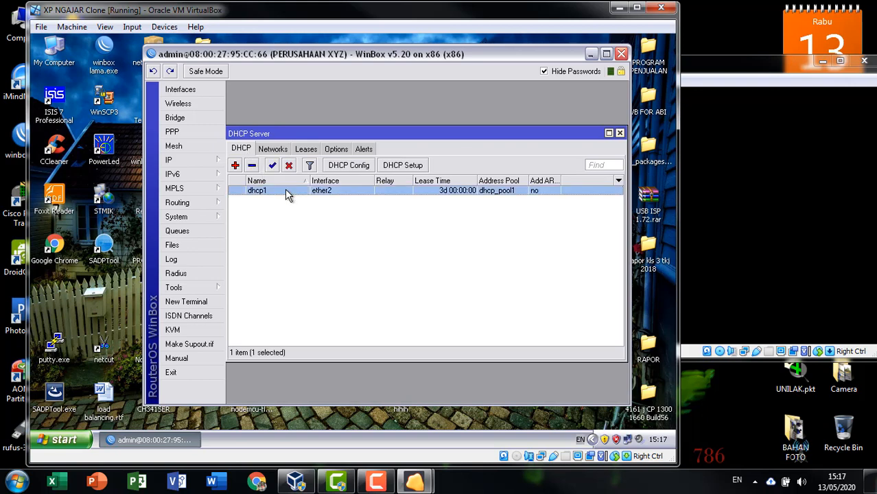
{"action": "left_click_drag", "start_coordinate": [401, 127], "coordinate": [425, 109]}
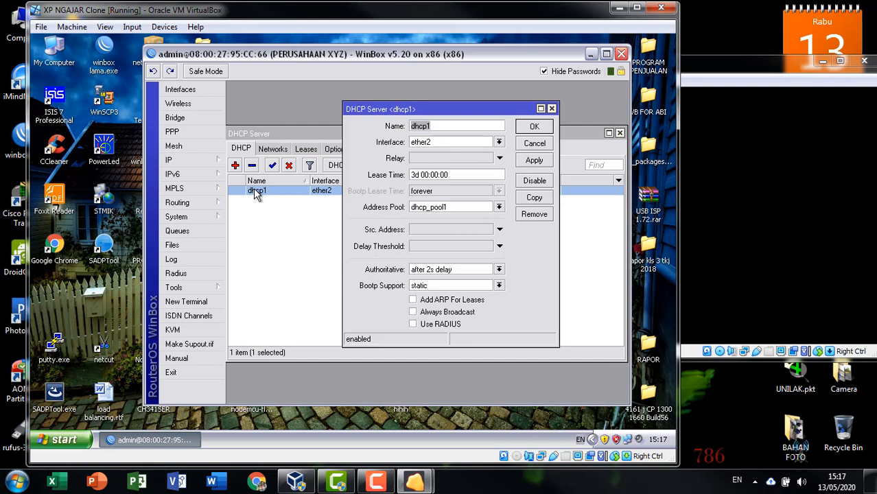
{"action": "left_click", "coordinate": [413, 300]}
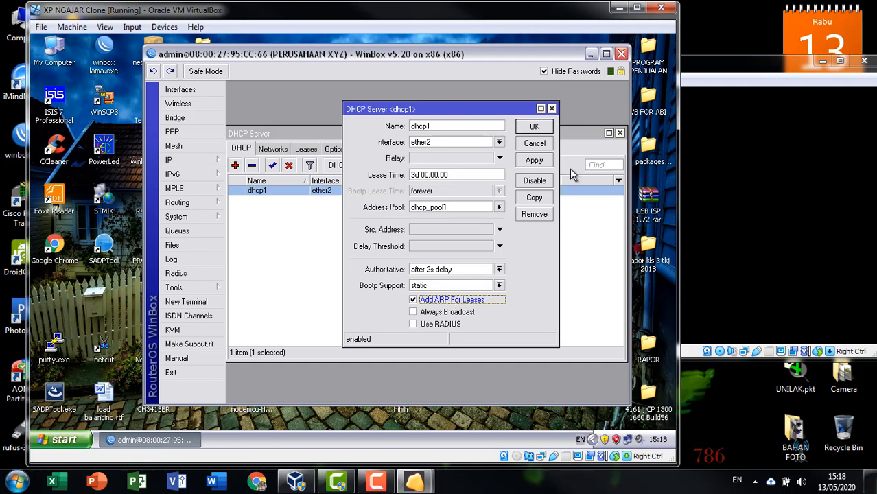
{"action": "left_click", "coordinate": [536, 162]}
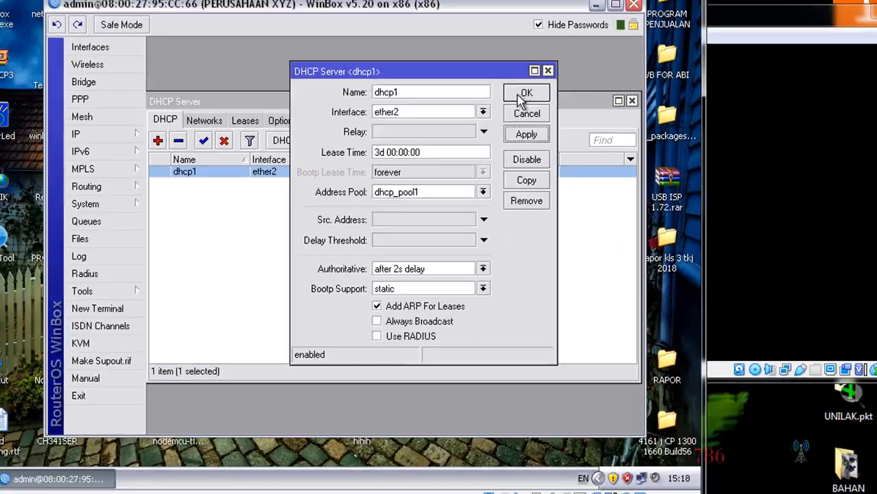
{"action": "left_click", "coordinate": [524, 94]}
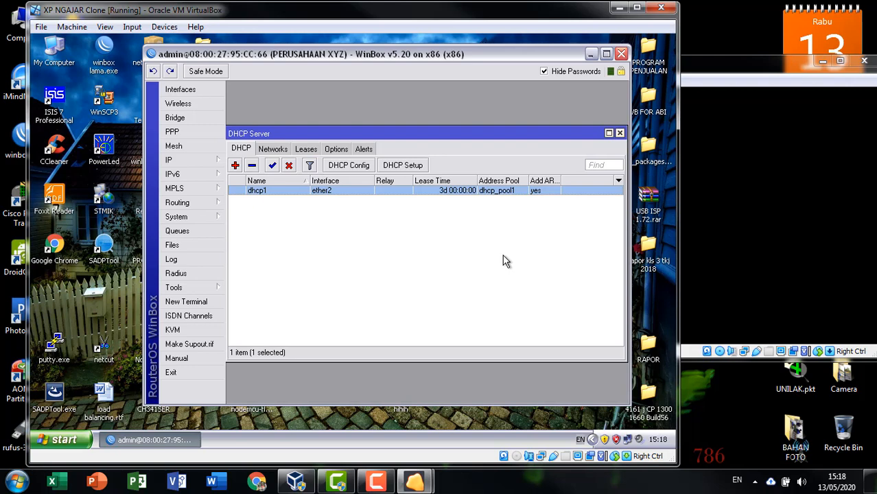
Step: Close DHCP Server and set interface ether2's ARP mode to reply-only
{"action": "left_click", "coordinate": [619, 133]}
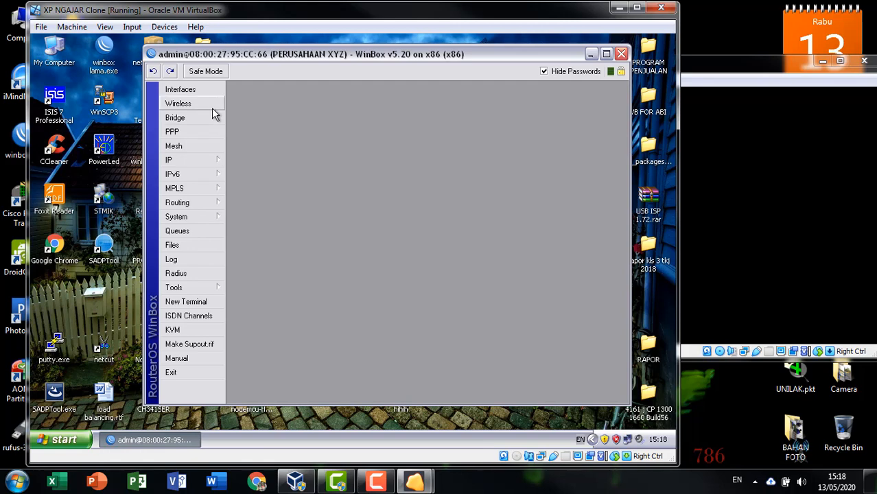
{"action": "left_click", "coordinate": [216, 90]}
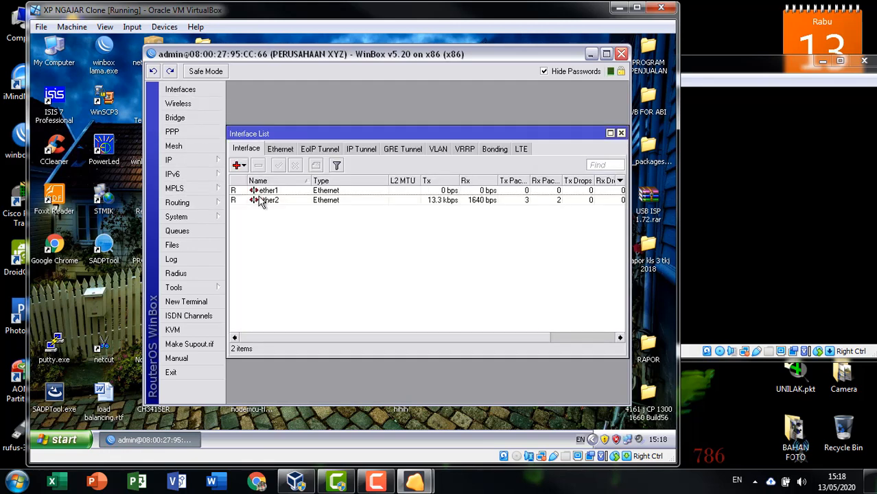
{"action": "left_click", "coordinate": [283, 198]}
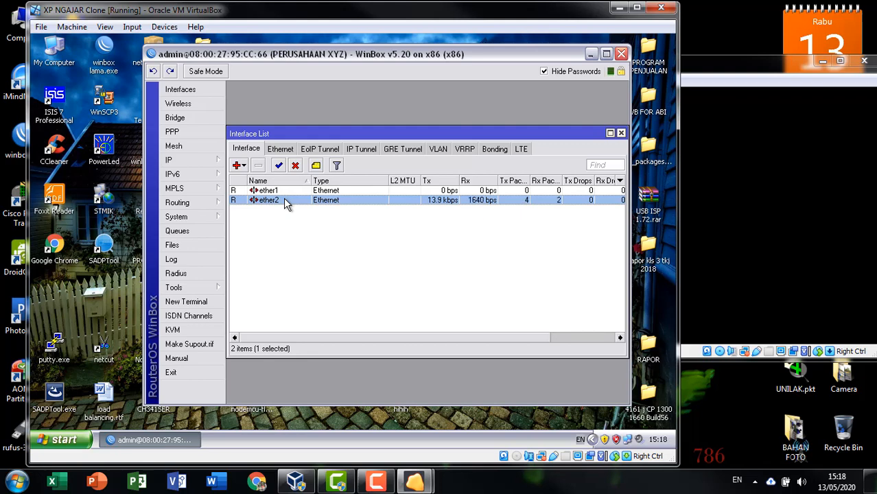
{"action": "double_click", "coordinate": [283, 201]}
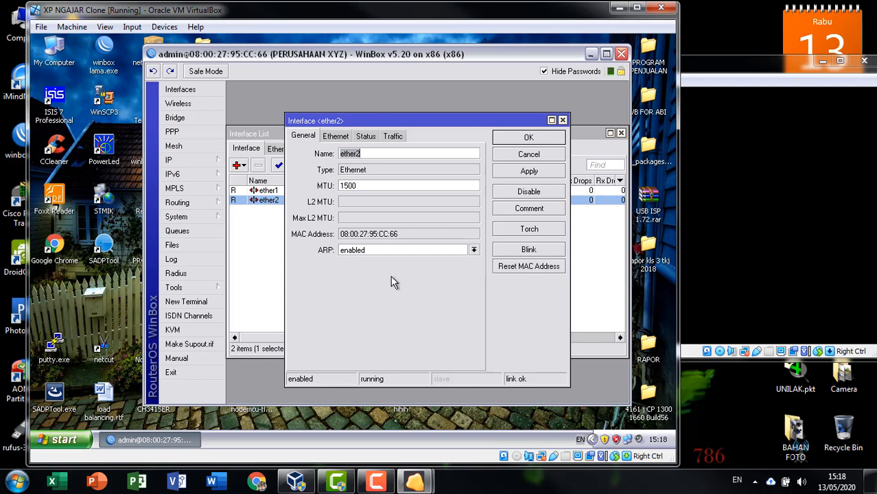
{"action": "left_click", "coordinate": [368, 252]}
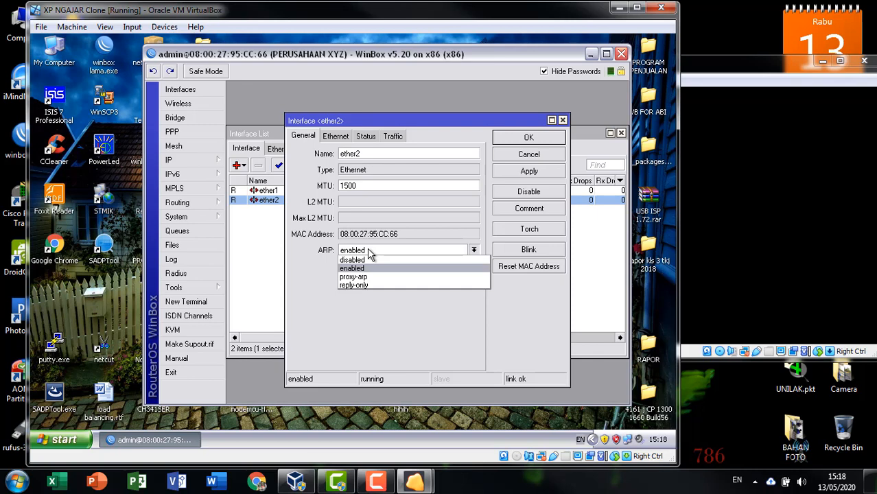
{"action": "left_click", "coordinate": [355, 284]}
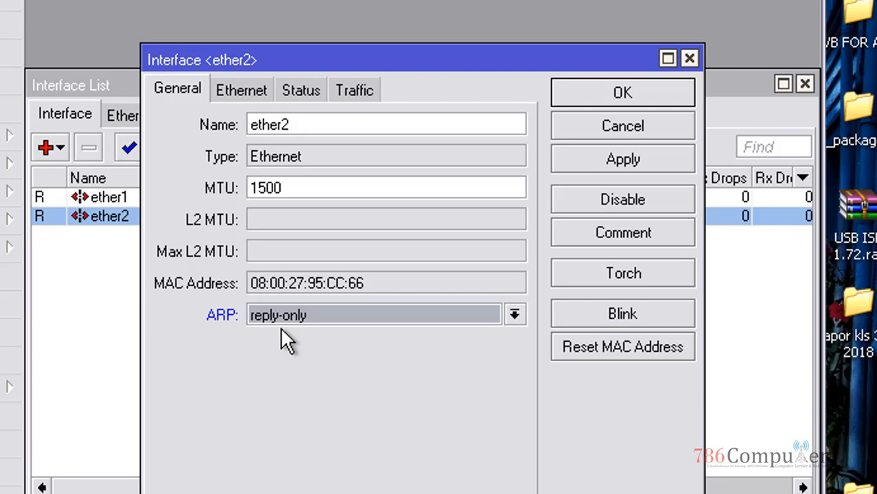
Step: Apply and save the ether2 change, then request a router reboot from System
{"action": "left_click", "coordinate": [642, 159]}
{"action": "left_click", "coordinate": [653, 93]}
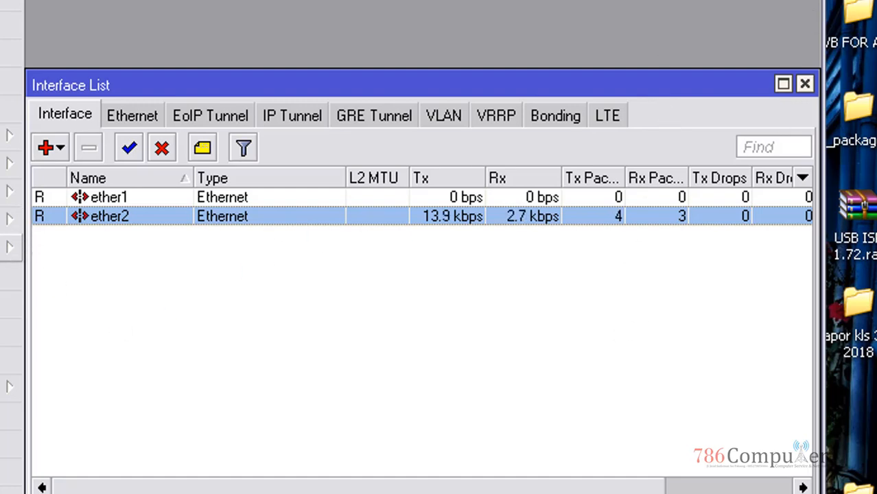
{"action": "left_click", "coordinate": [14, 246]}
{"action": "left_click", "coordinate": [82, 381]}
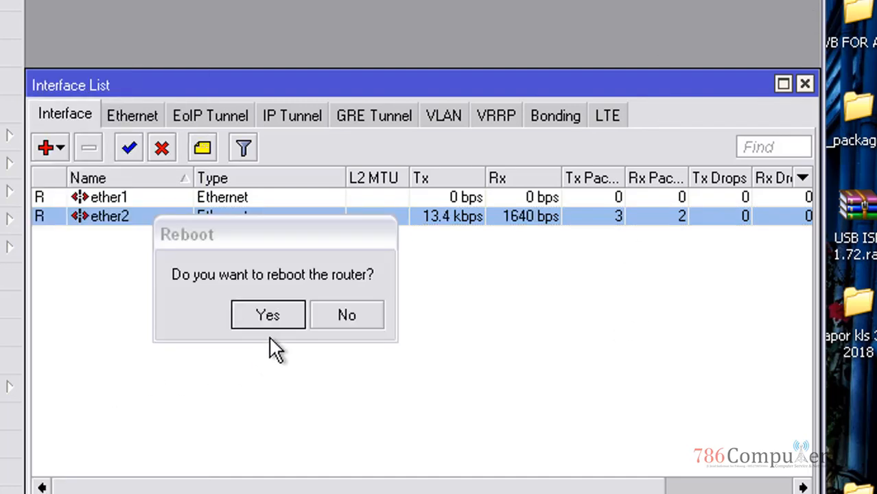
Step: Confirm the router reboot, close WinBox, and restart the Windows XP client
{"action": "left_click", "coordinate": [266, 314]}
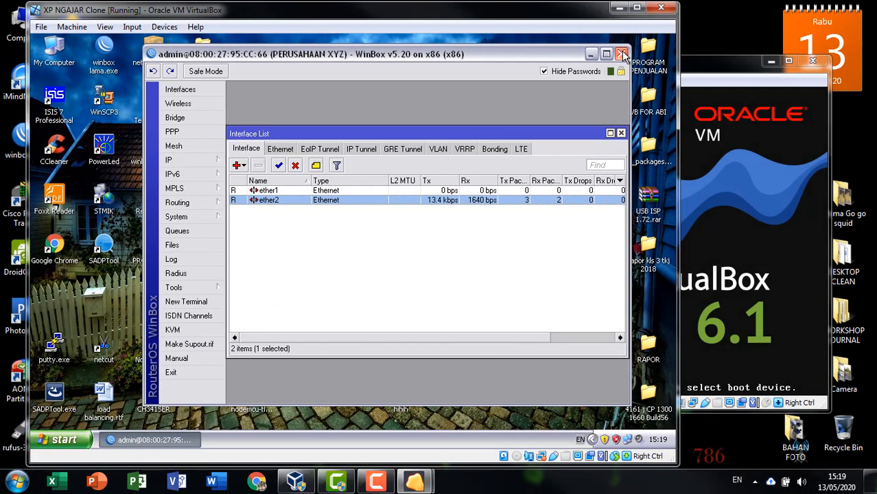
{"action": "left_click", "coordinate": [622, 53]}
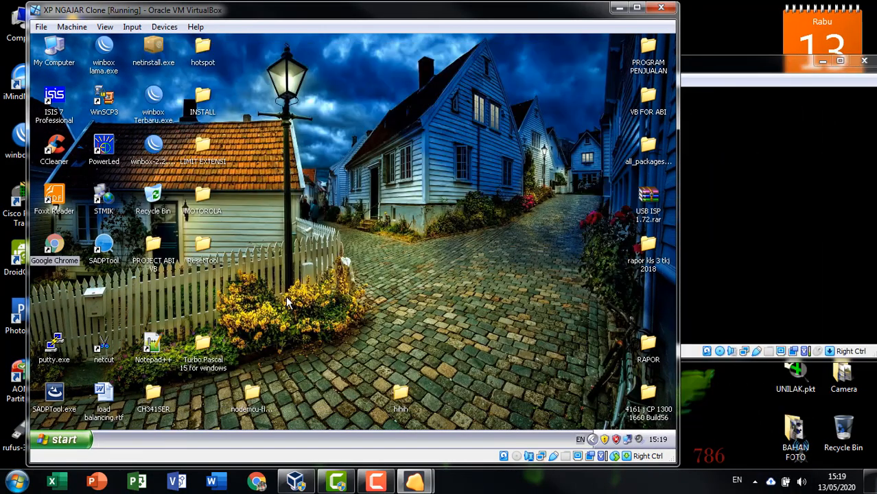
{"action": "left_click", "coordinate": [63, 439]}
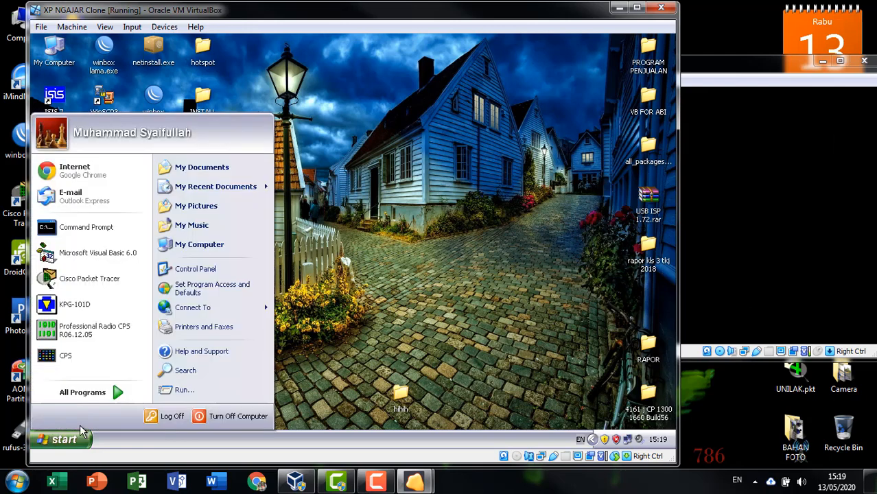
{"action": "left_click", "coordinate": [219, 417]}
{"action": "left_click", "coordinate": [419, 197]}
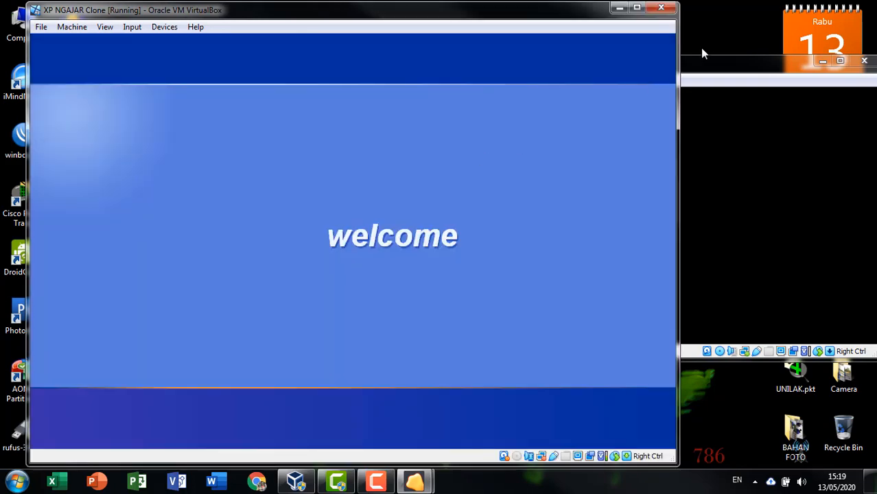
Step: Log in to the rebooted RouterOS console as user admin with its password, retrying after a mistyped login
{"action": "left_click", "coordinate": [699, 67]}
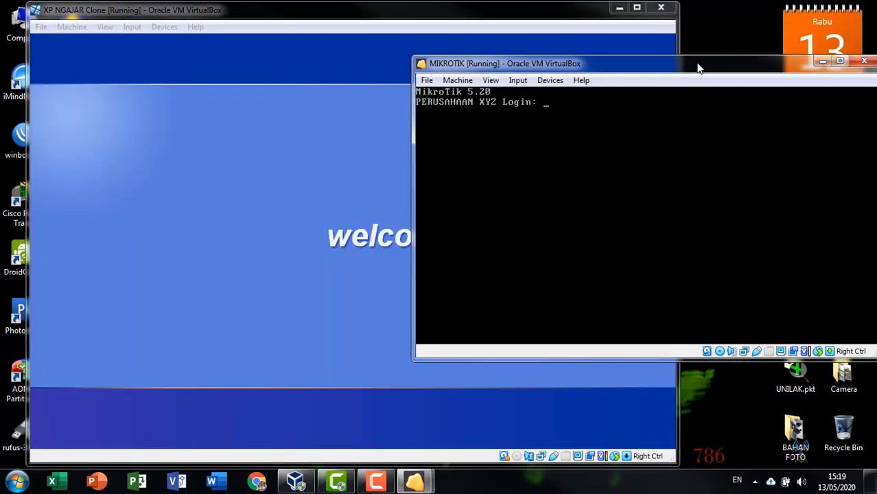
{"action": "type", "text": "admin"}
{"action": "key", "text": "Return"}
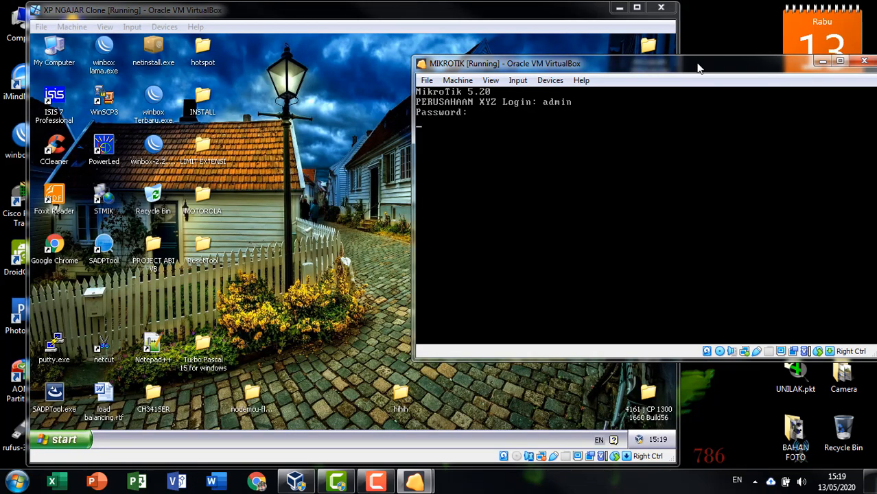
{"action": "type", "text": "adm"}
{"action": "key", "text": "BackSpace"}
{"action": "key", "text": "BackSpace"}
{"action": "key", "text": "BackSpace"}
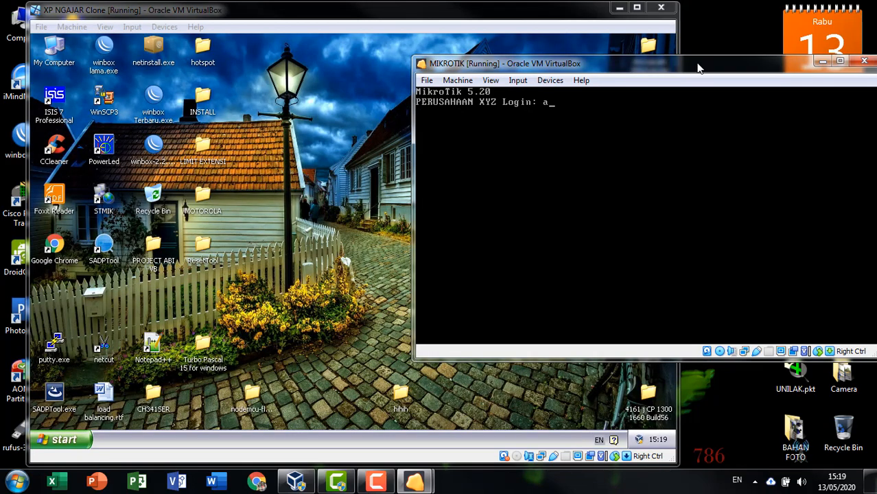
{"action": "type", "text": "admin"}
{"action": "key", "text": "Return"}
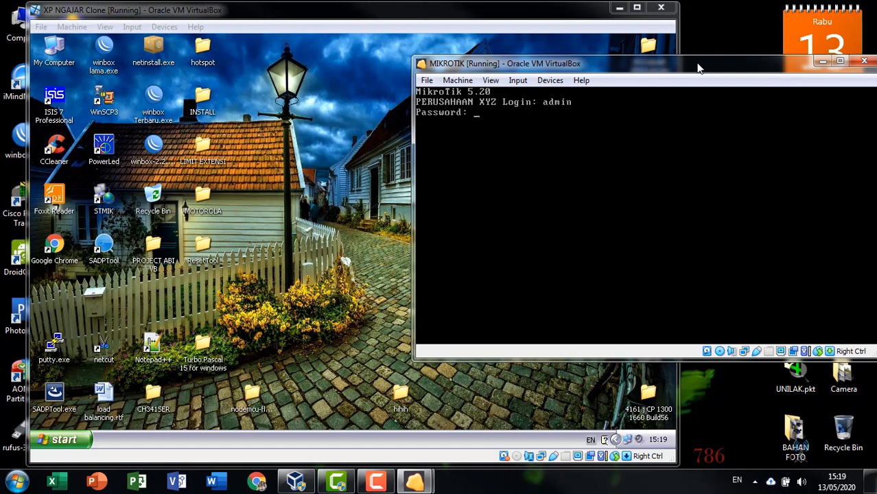
{"action": "key", "text": "Return"}
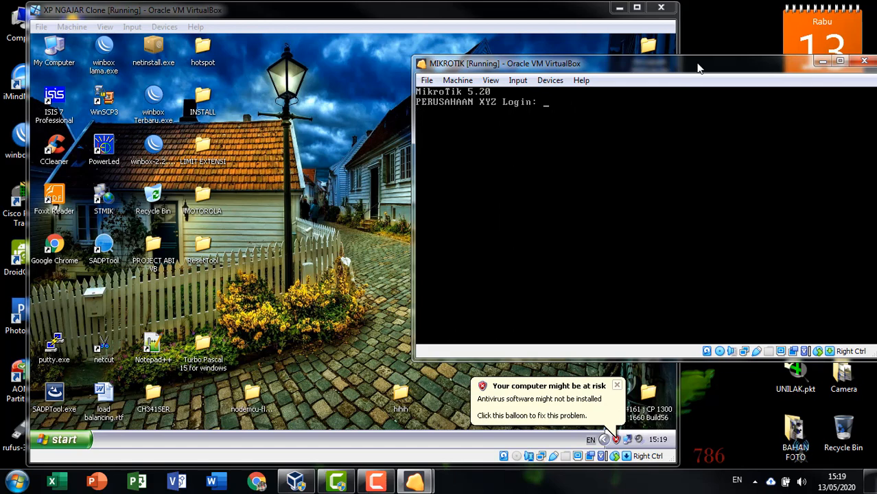
{"action": "type", "text": "admin"}
{"action": "key", "text": "Return"}
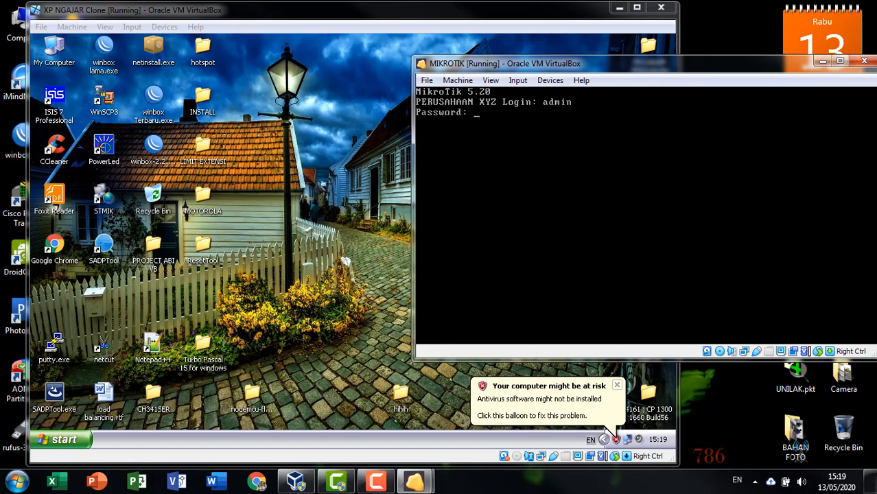
{"action": "key", "text": "Return"}
{"action": "key", "text": "Return"}
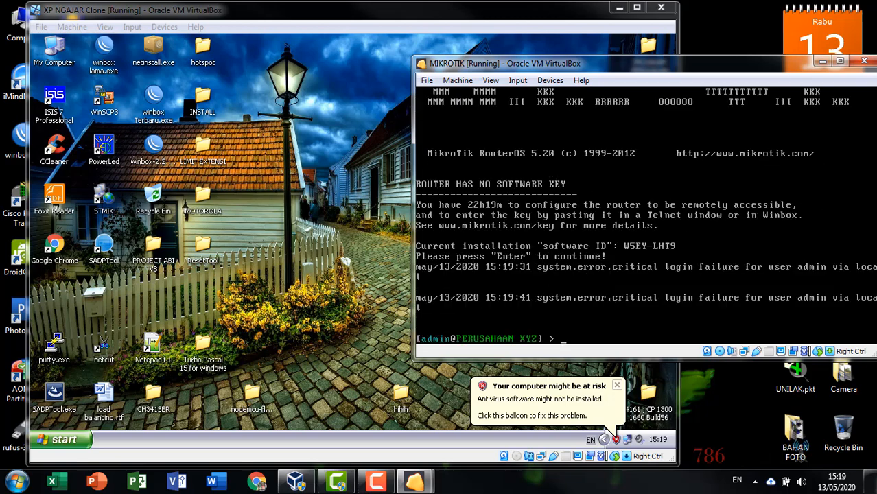
Step: Check the client's manual 100.100.100.10 address in the connection status, then refresh the desktop
{"action": "left_click", "coordinate": [290, 110]}
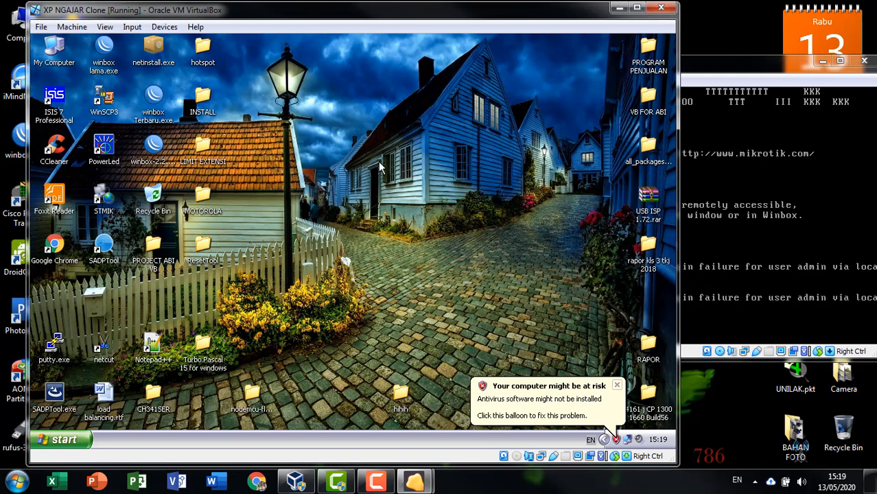
{"action": "left_click", "coordinate": [628, 440]}
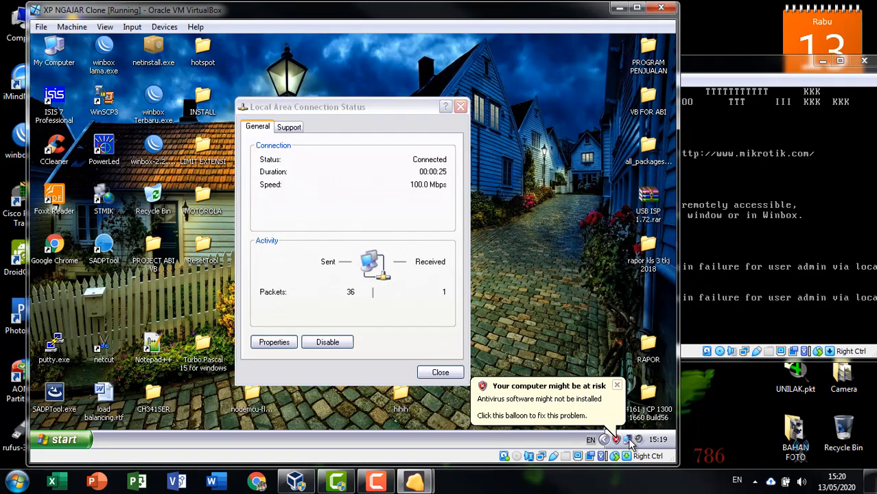
{"action": "left_click", "coordinate": [289, 128]}
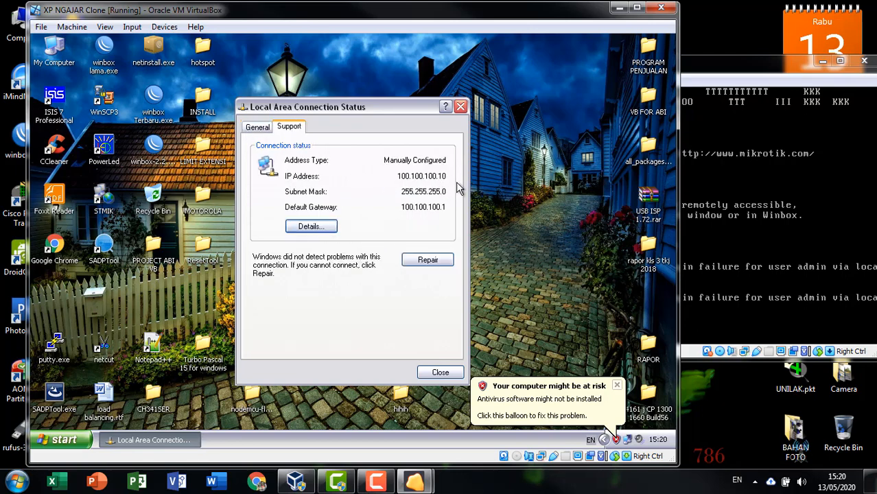
{"action": "left_click", "coordinate": [461, 107]}
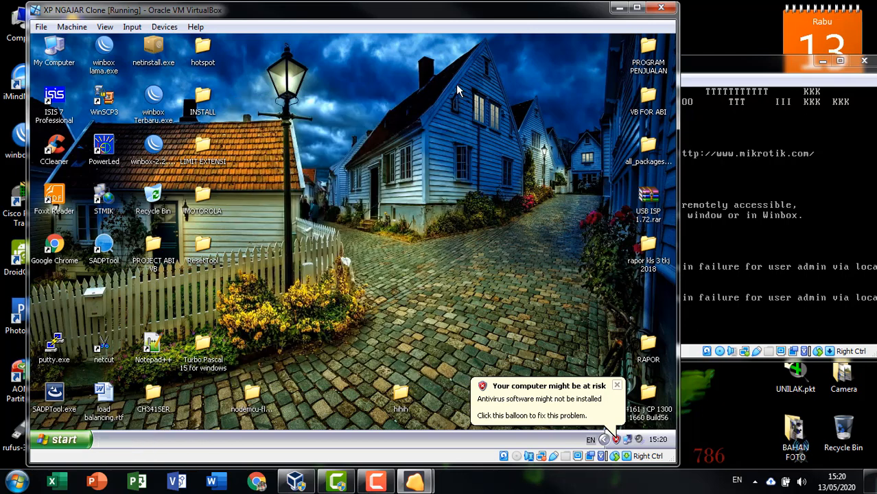
{"action": "right_click", "coordinate": [453, 77]}
{"action": "left_click", "coordinate": [471, 91]}
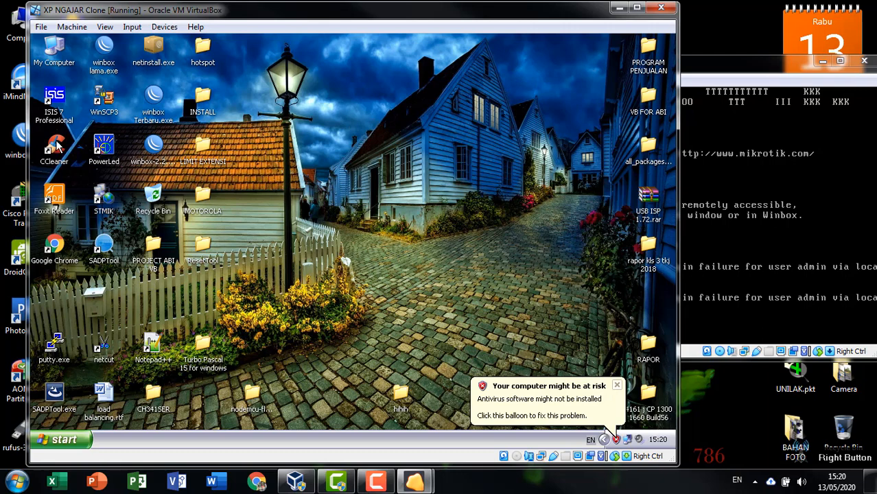
Step: In Chrome, try detik.com and then sar.ac.id, confirming neither loads, and close the browser
{"action": "double_click", "coordinate": [61, 249]}
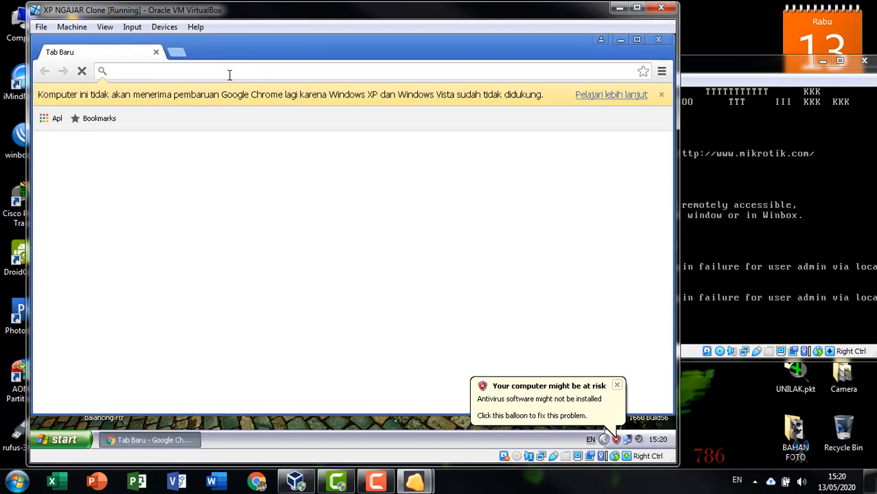
{"action": "type", "text": "det"}
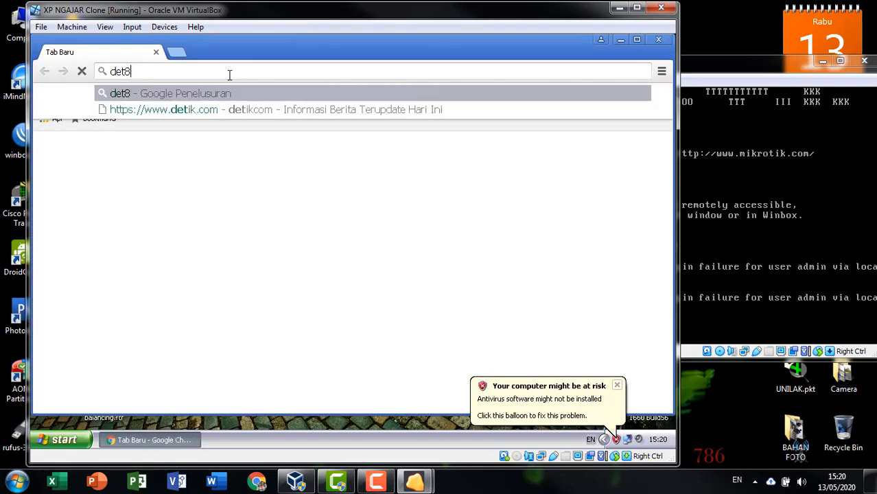
{"action": "type", "text": "ik.com"}
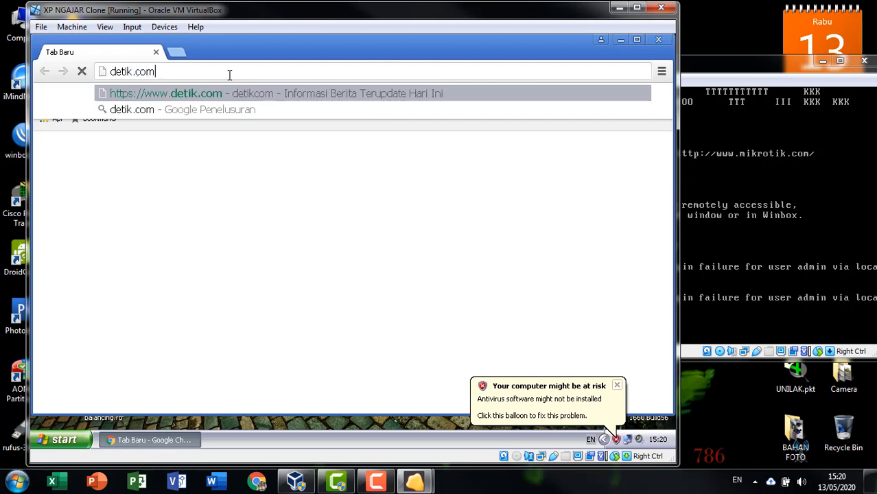
{"action": "key", "text": "Return"}
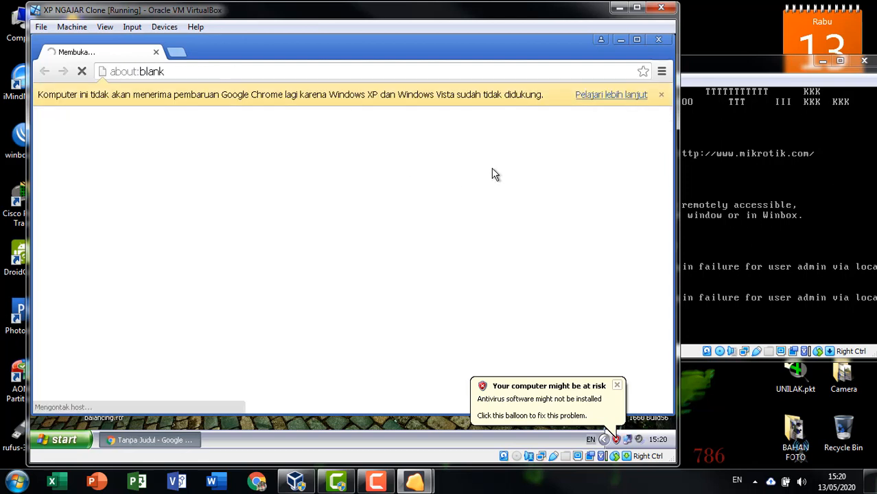
{"action": "left_click", "coordinate": [617, 386]}
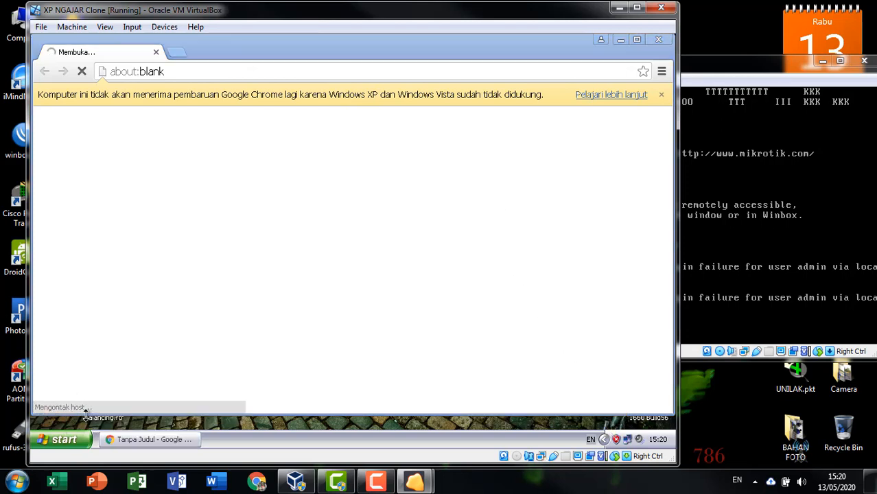
{"action": "left_click", "coordinate": [202, 70]}
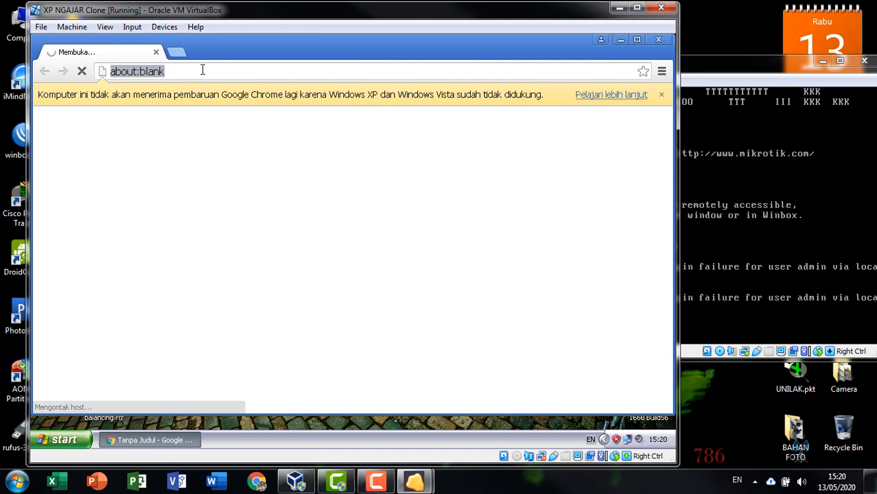
{"action": "type", "text": "s"}
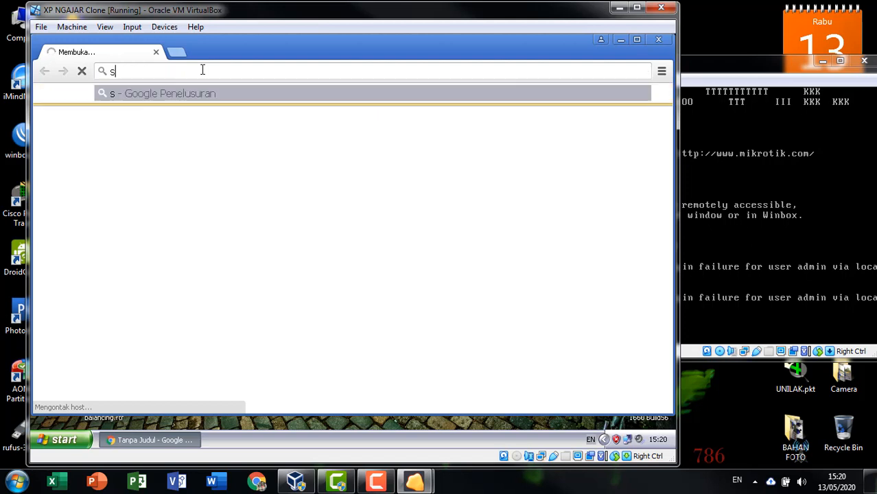
{"action": "type", "text": "ar.ac.id"}
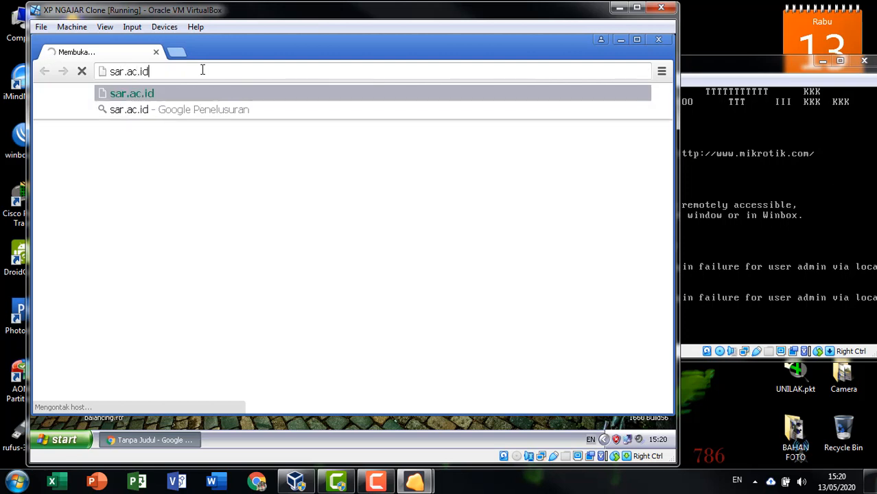
{"action": "key", "text": "Return"}
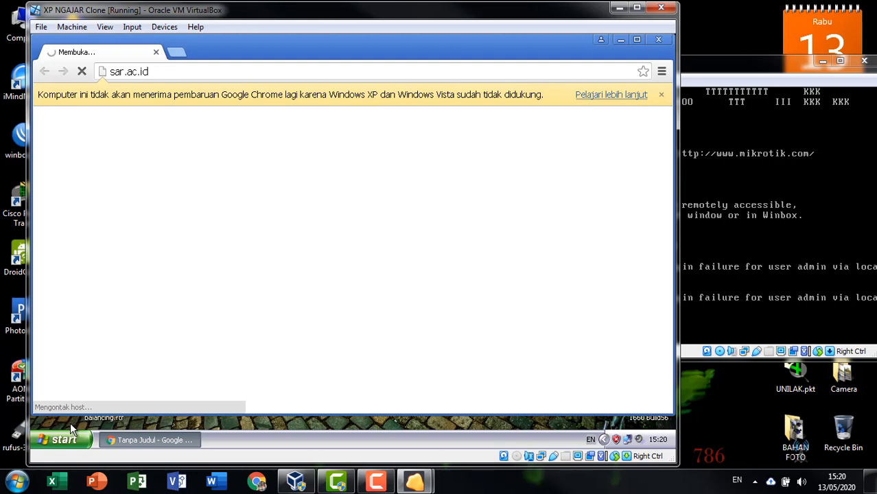
{"action": "left_click", "coordinate": [659, 40]}
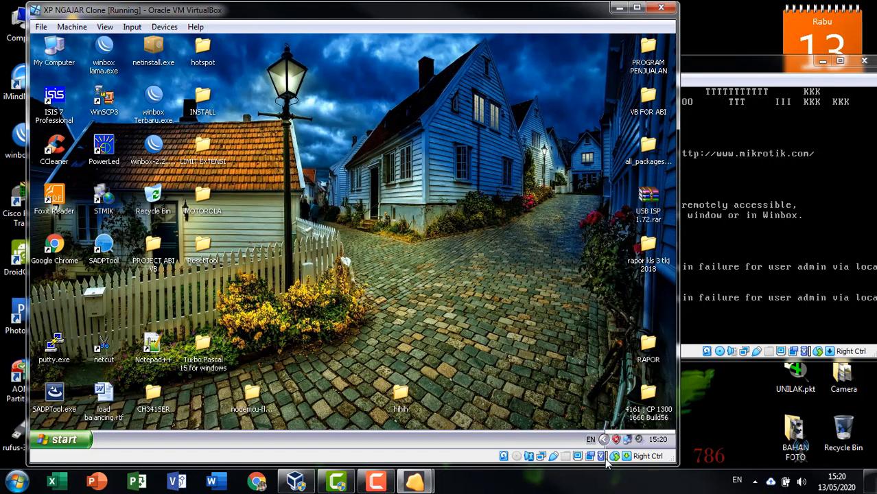
{"action": "left_click", "coordinate": [626, 440]}
Step: Switch the connection's TCP/IP to obtain IP and DNS server addresses automatically
{"action": "left_click", "coordinate": [289, 127]}
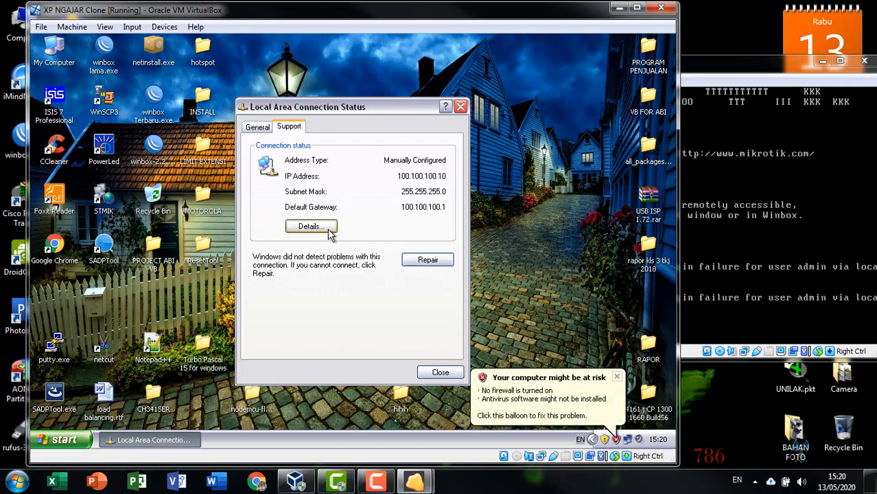
{"action": "left_click", "coordinate": [259, 126]}
{"action": "left_click", "coordinate": [270, 343]}
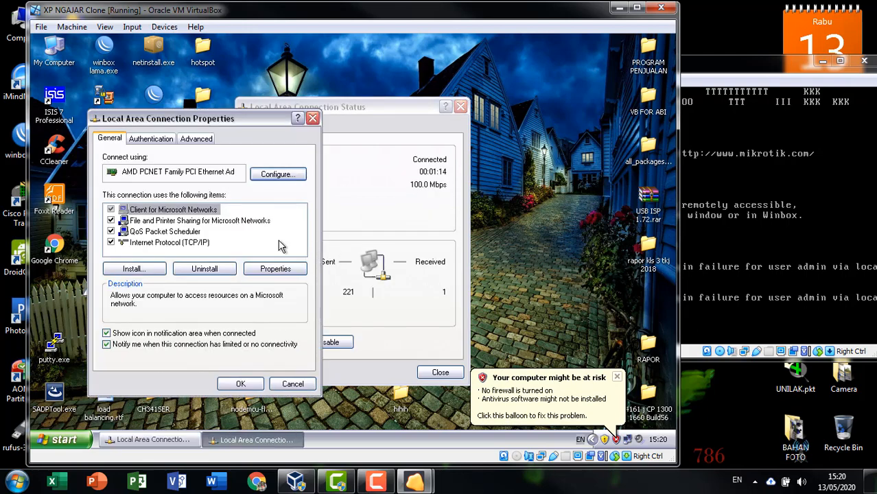
{"action": "double_click", "coordinate": [193, 242]}
{"action": "left_click", "coordinate": [229, 226]}
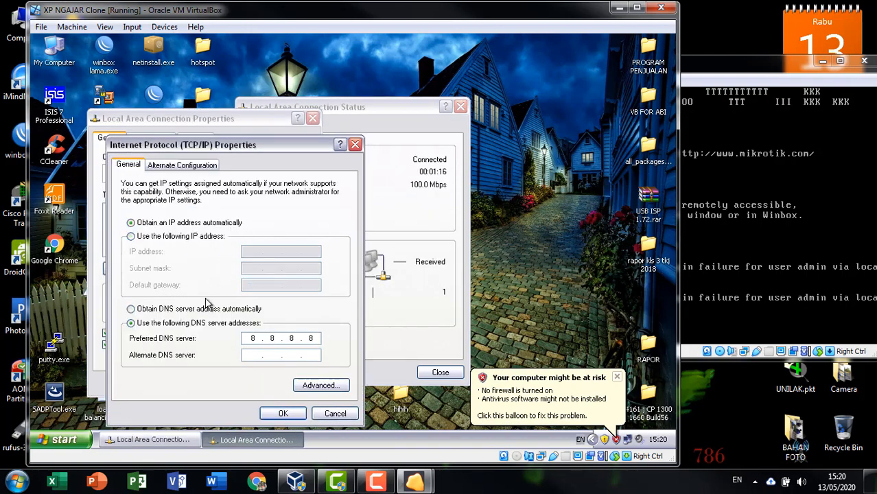
{"action": "left_click", "coordinate": [195, 309]}
{"action": "left_click", "coordinate": [282, 414]}
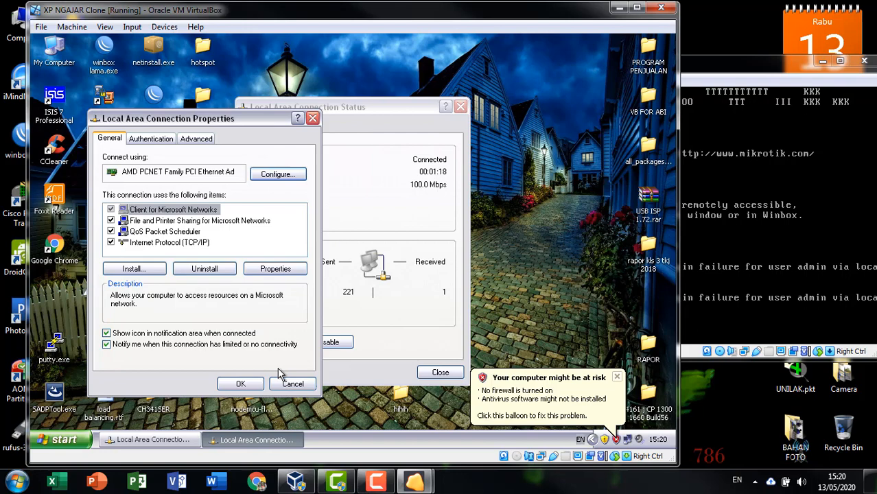
{"action": "left_click", "coordinate": [241, 383]}
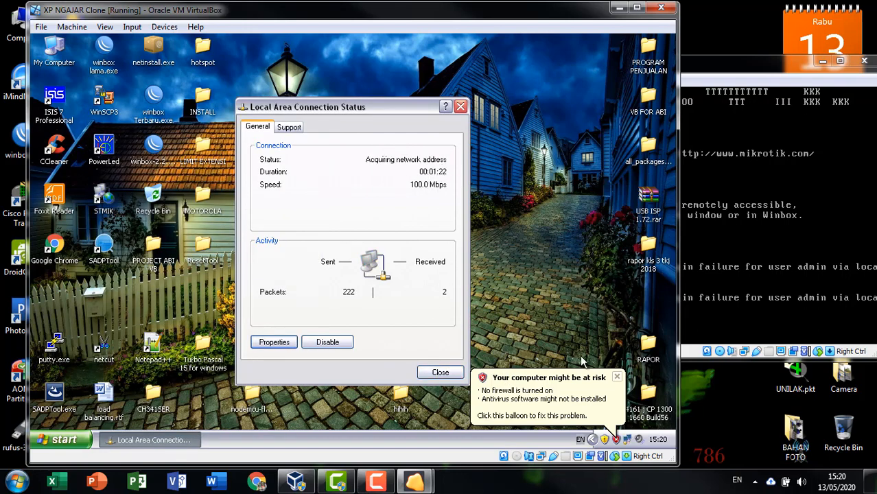
Step: Repair the connection to receive DHCP address 100.100.100.2, close the status window, and launch Chrome
{"action": "left_click", "coordinate": [617, 377]}
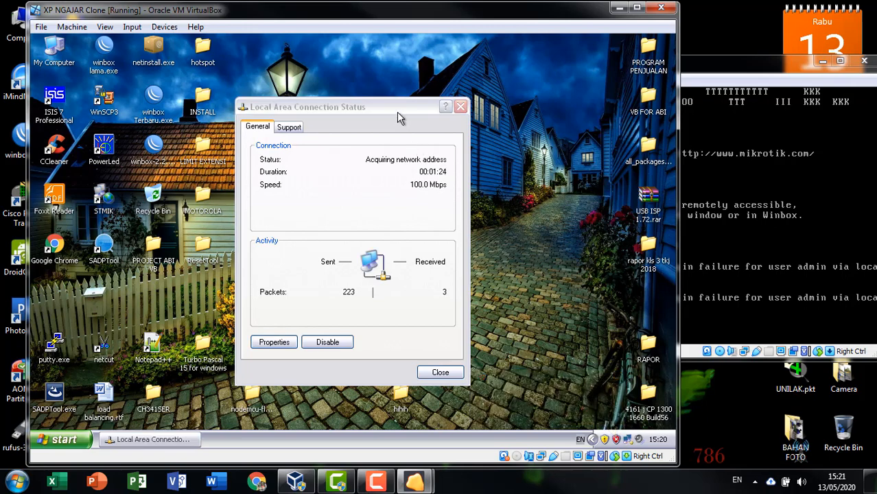
{"action": "left_click_drag", "start_coordinate": [397, 109], "coordinate": [511, 68]}
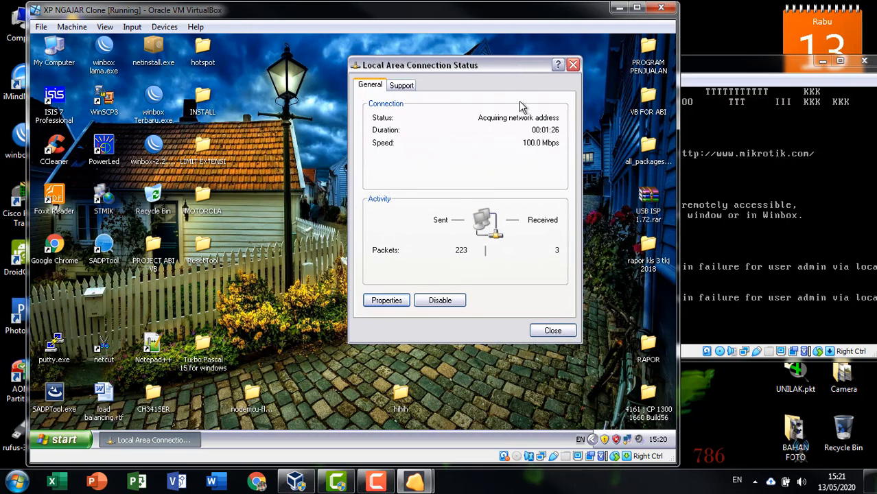
{"action": "left_click", "coordinate": [398, 86]}
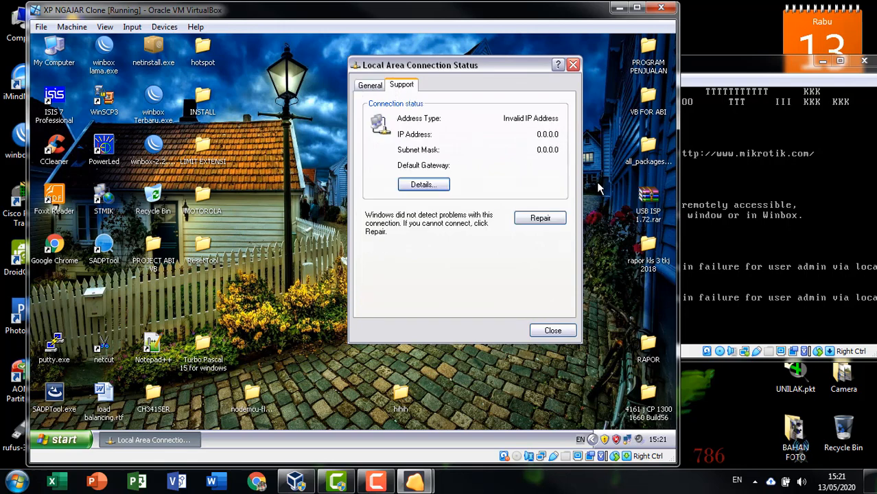
{"action": "left_click", "coordinate": [540, 220]}
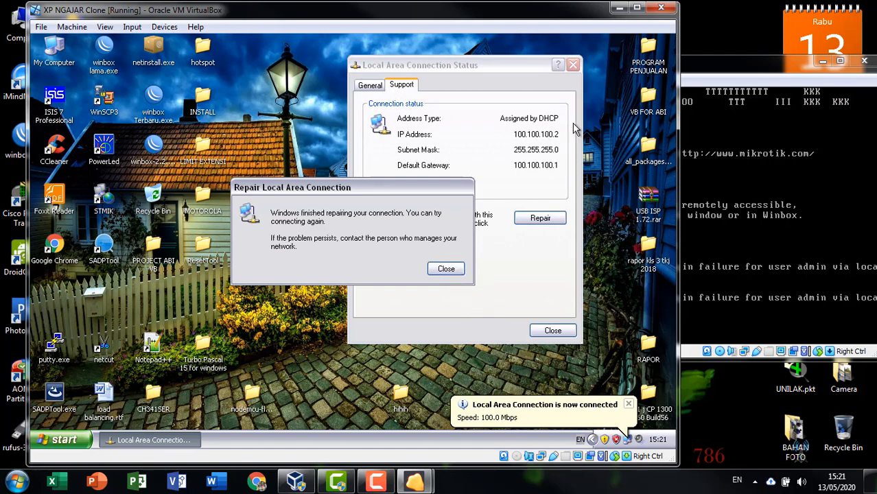
{"action": "left_click", "coordinate": [446, 268]}
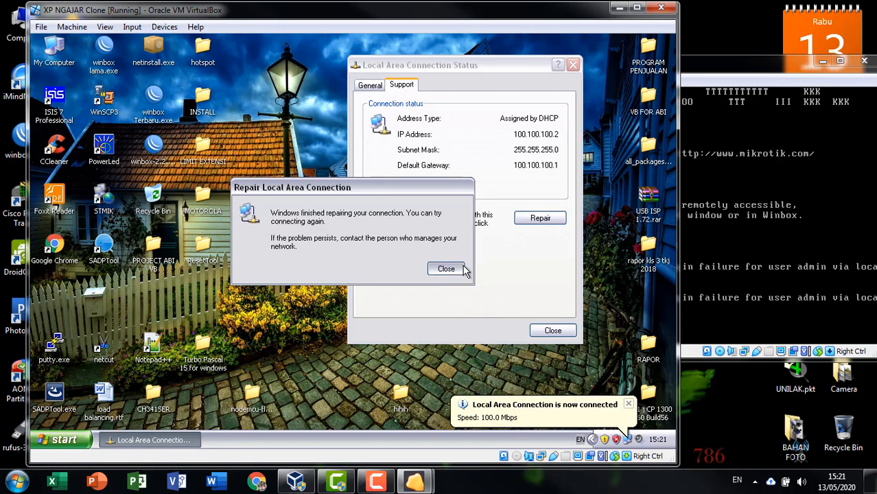
{"action": "left_click", "coordinate": [553, 331]}
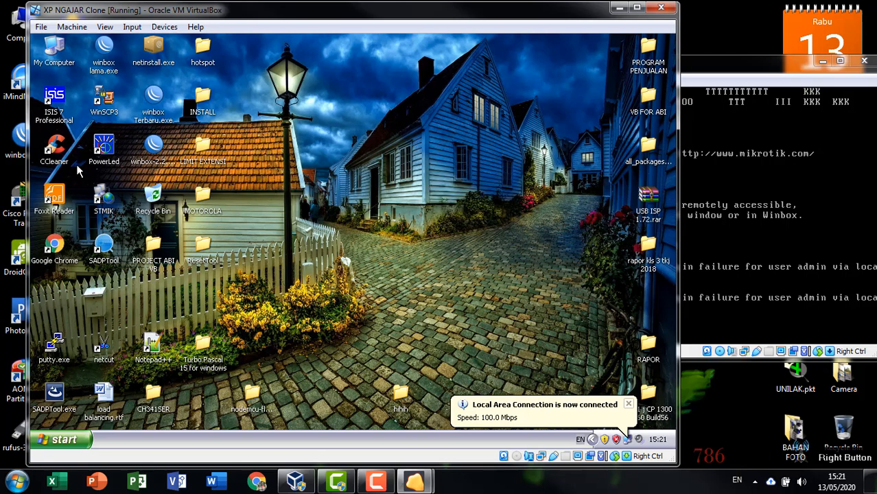
{"action": "double_click", "coordinate": [58, 255]}
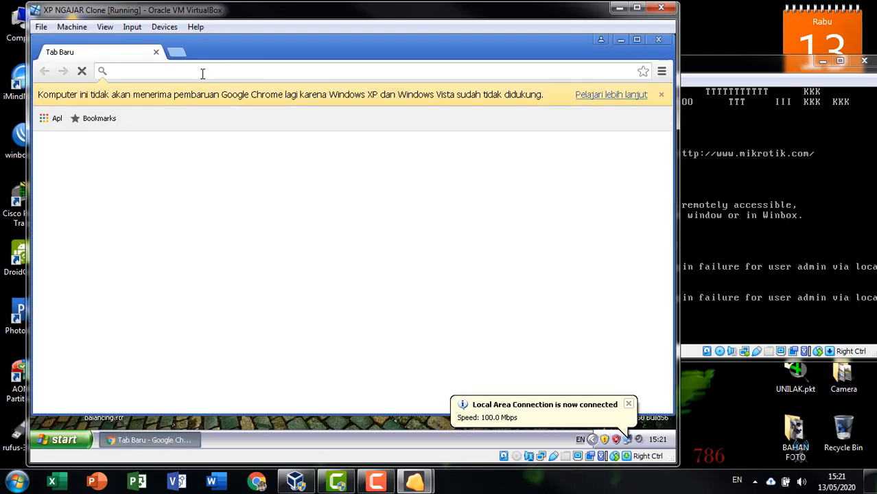
Step: Load detik.com and scroll down through its COVID-19 headline page
{"action": "type", "text": "detik"}
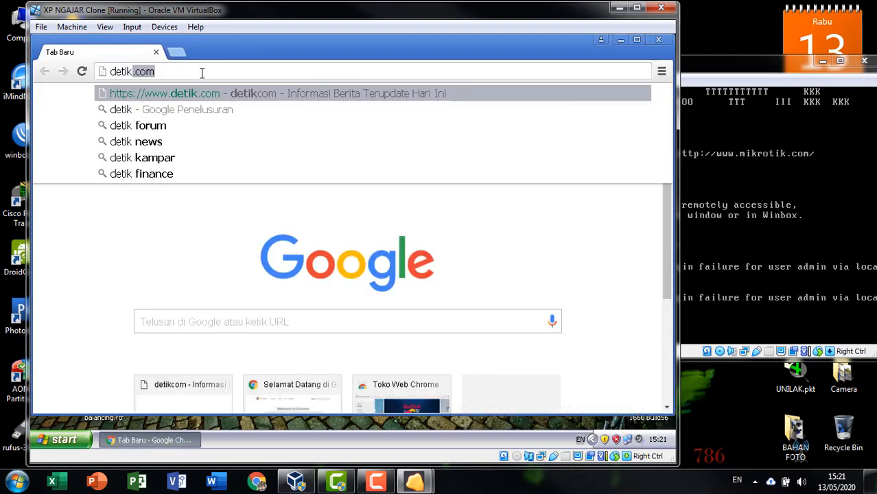
{"action": "type", "text": ".com"}
{"action": "key", "text": "Return"}
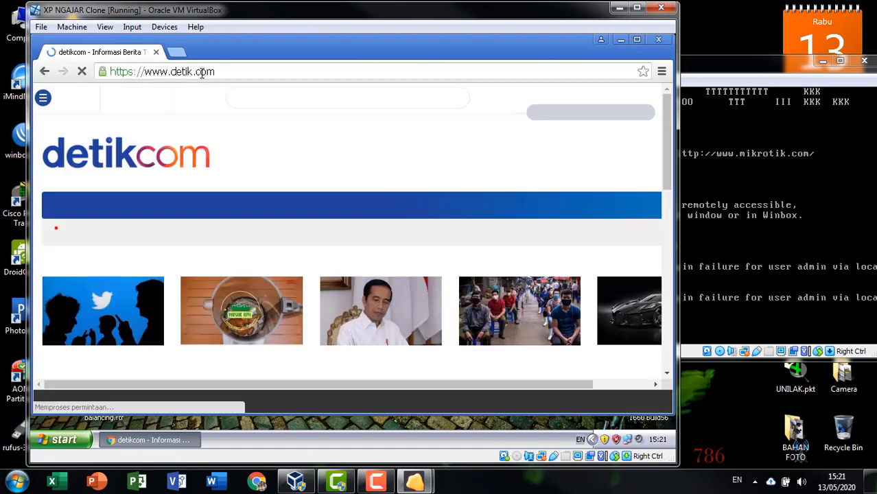
{"action": "scroll", "coordinate": [403, 219], "scroll_direction": "down", "scroll_amount": 6}
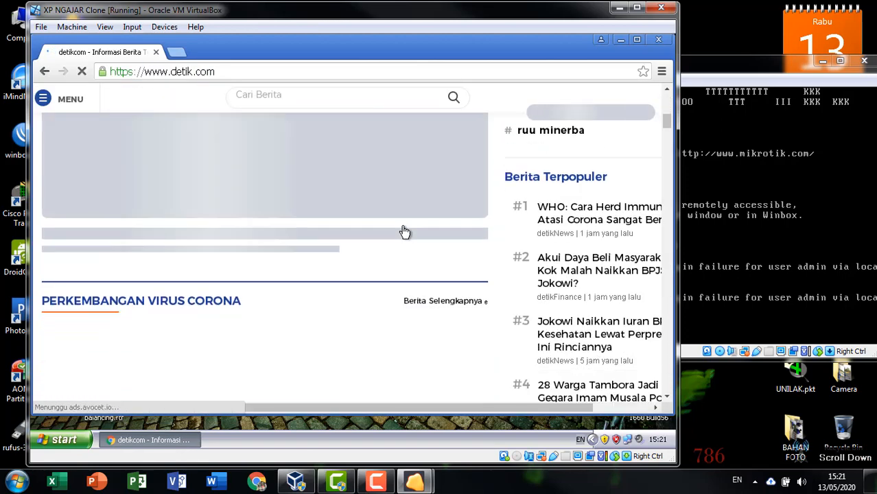
{"action": "scroll", "coordinate": [405, 232], "scroll_direction": "down", "scroll_amount": 2}
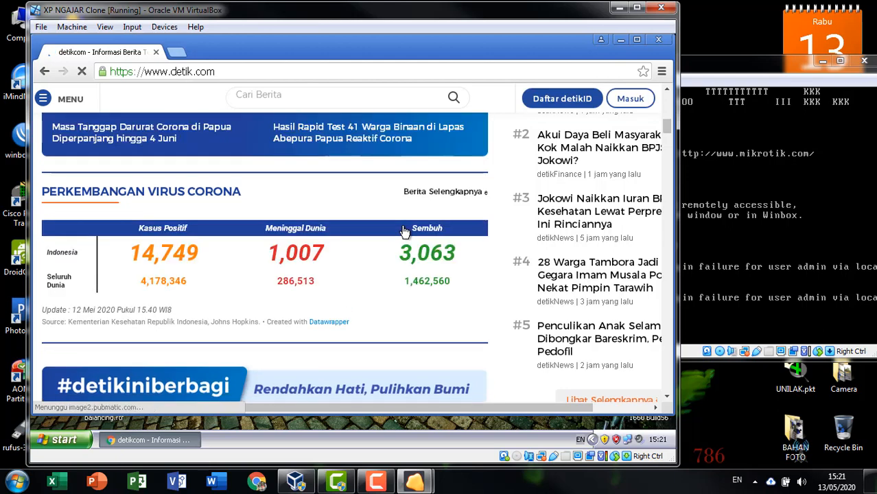
{"action": "scroll", "coordinate": [404, 232], "scroll_direction": "down", "scroll_amount": 1}
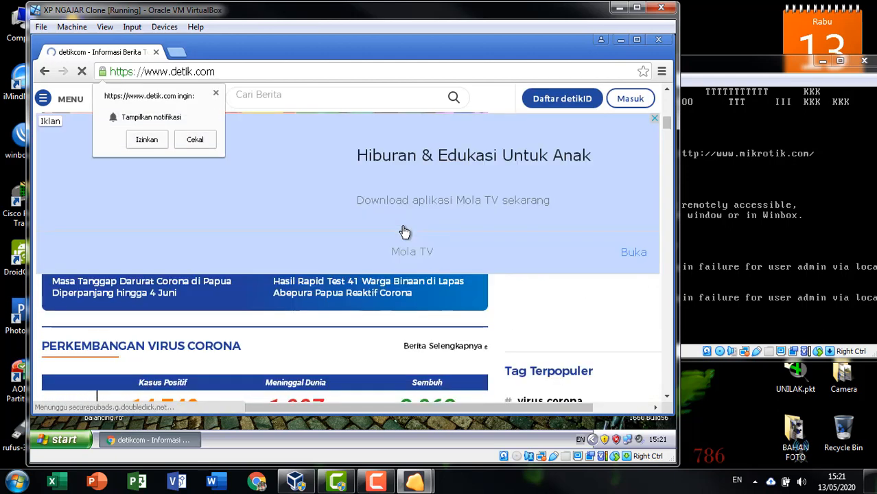
{"action": "scroll", "coordinate": [405, 232], "scroll_direction": "down", "scroll_amount": 1}
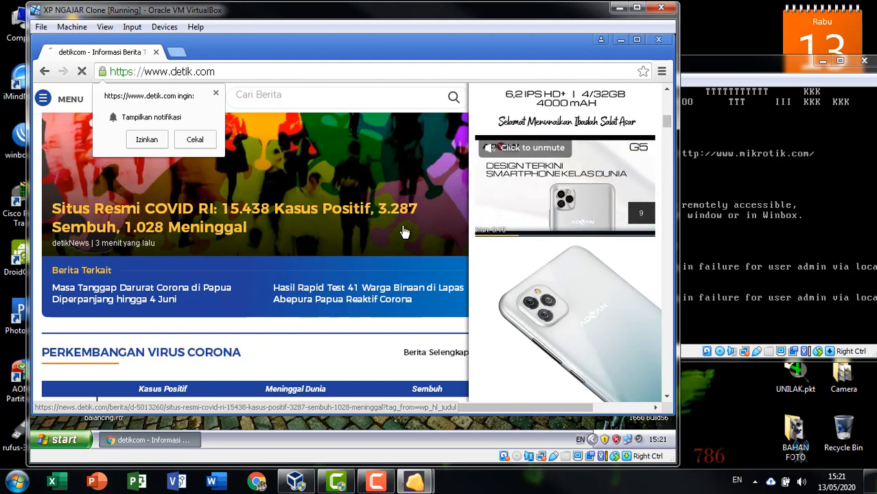
Step: Minimize the XP client VM, reposition the MikroTik router window and refresh the host desktop
{"action": "left_click", "coordinate": [620, 7]}
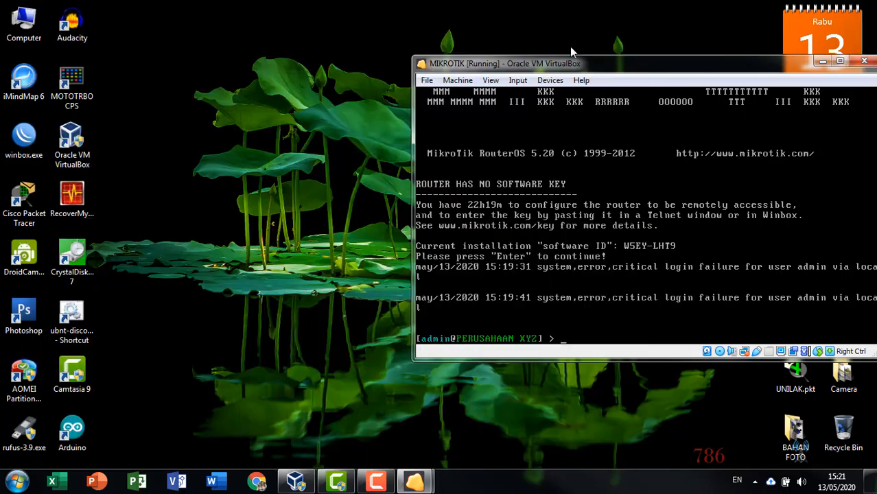
{"action": "left_click_drag", "start_coordinate": [551, 63], "coordinate": [286, 35]}
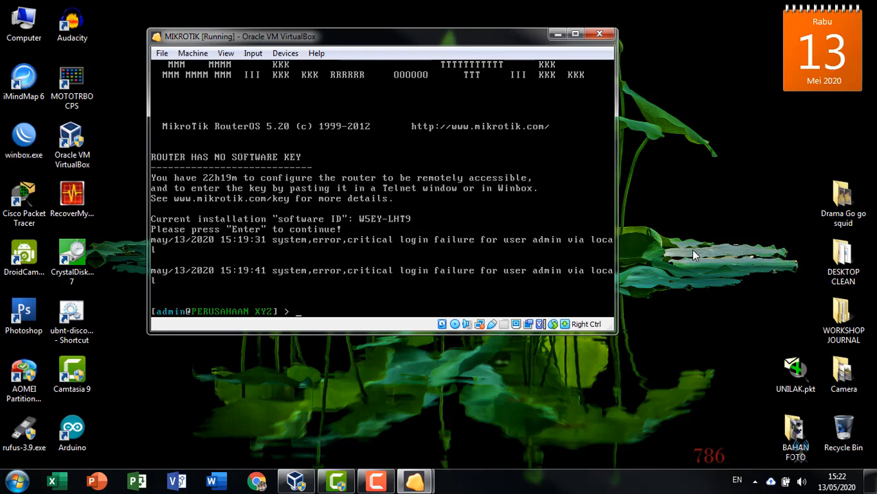
{"action": "right_click", "coordinate": [676, 142]}
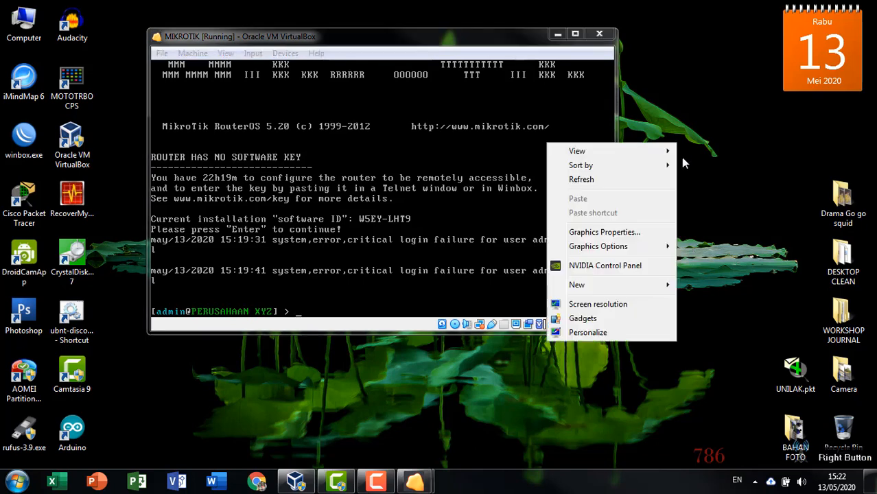
{"action": "left_click", "coordinate": [657, 180]}
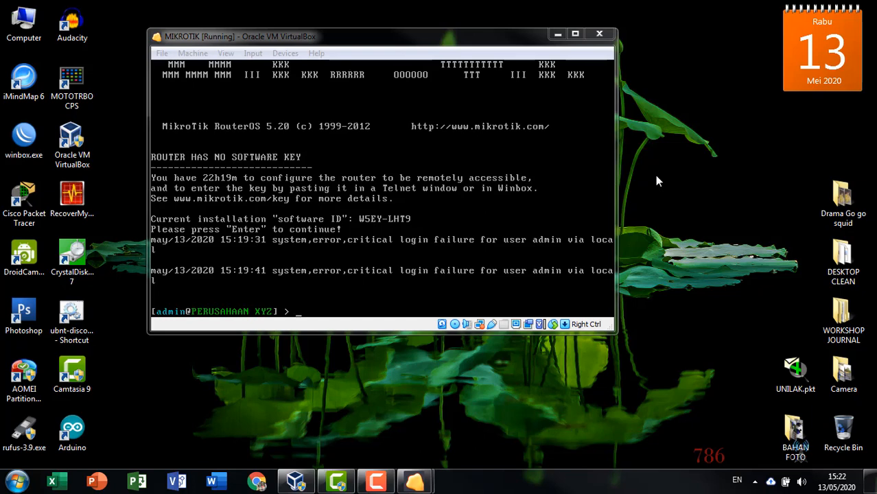
{"action": "right_click", "coordinate": [667, 126]}
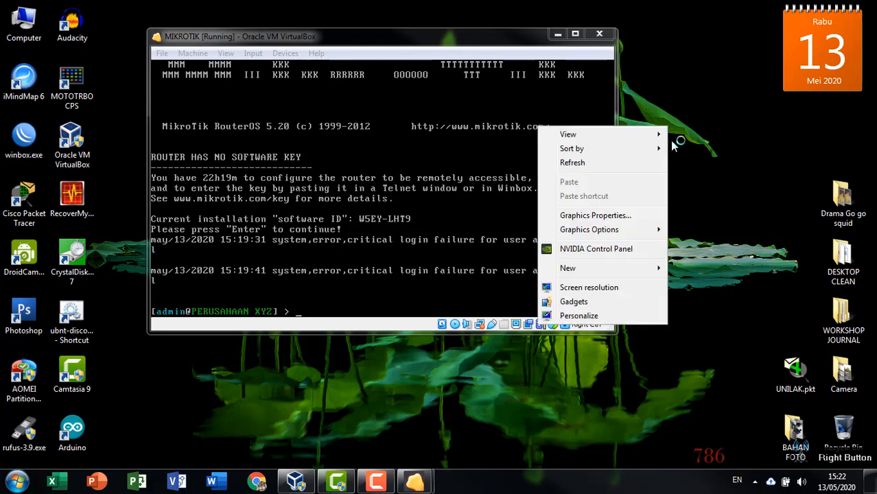
{"action": "right_click", "coordinate": [645, 165]}
{"action": "left_click_drag", "start_coordinate": [461, 43], "coordinate": [524, 48]}
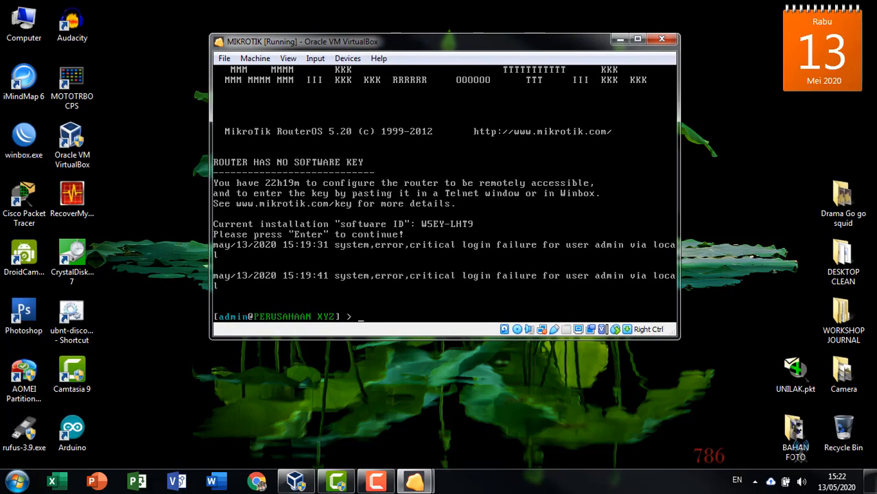
Step: Bring the XP client VM forward, refresh its desktop, then Turn Off the computer
{"action": "mouse_move", "coordinate": [413, 482]}
{"action": "left_click", "coordinate": [421, 395]}
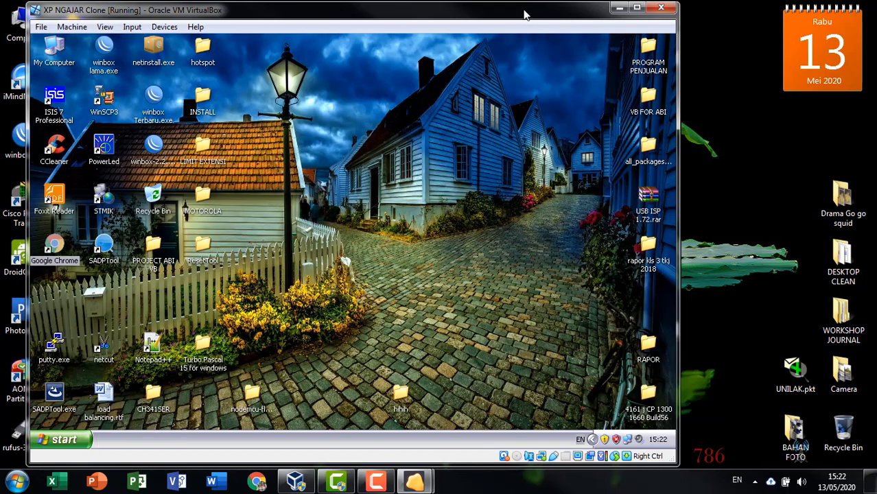
{"action": "mouse_move", "coordinate": [524, 15]}
{"action": "left_mouse_down"}
{"action": "mouse_move", "coordinate": [605, 220]}
{"action": "mouse_move", "coordinate": [588, 92]}
{"action": "mouse_move", "coordinate": [533, 19]}
{"action": "left_mouse_up"}
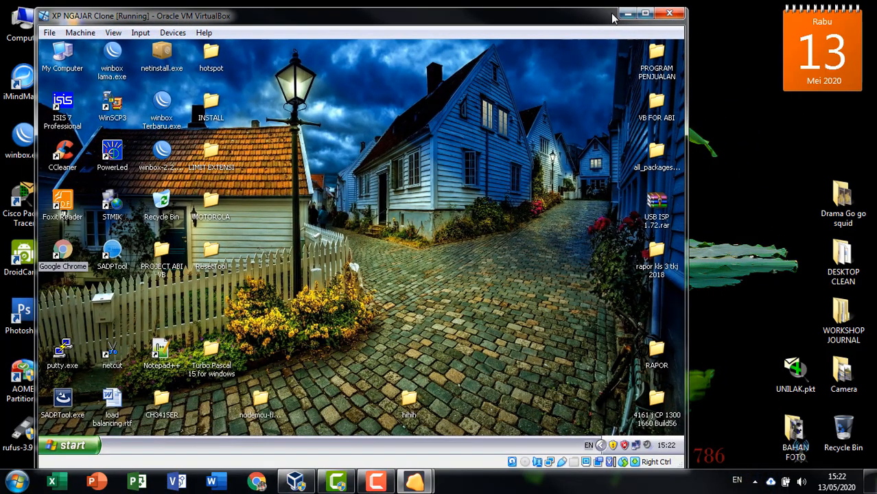
{"action": "left_click_drag", "start_coordinate": [595, 21], "coordinate": [583, 21]}
{"action": "right_click", "coordinate": [414, 132]}
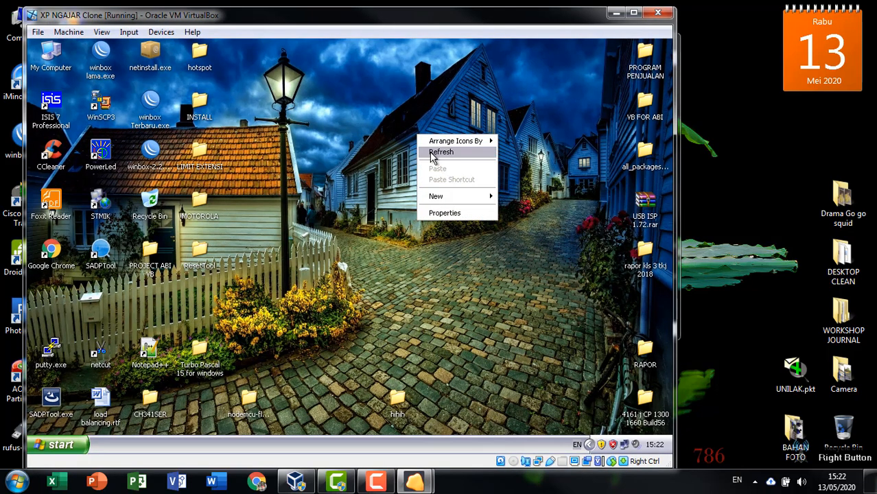
{"action": "left_click", "coordinate": [431, 155]}
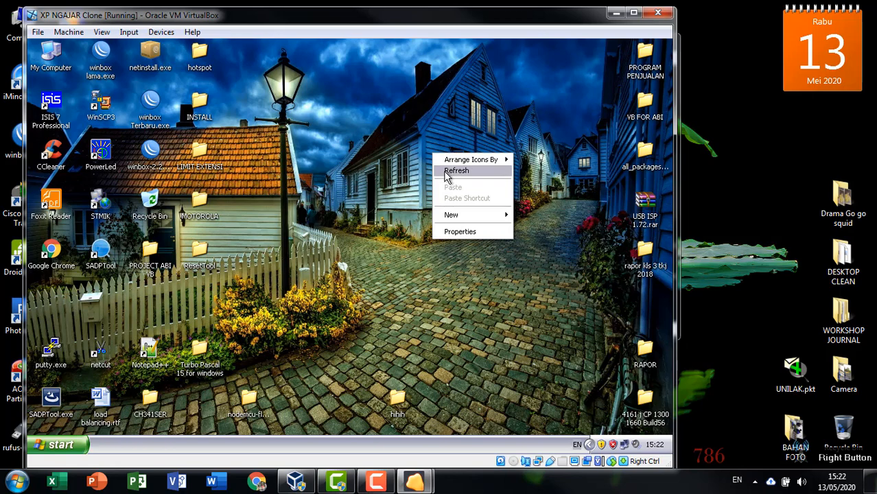
{"action": "left_click", "coordinate": [448, 171]}
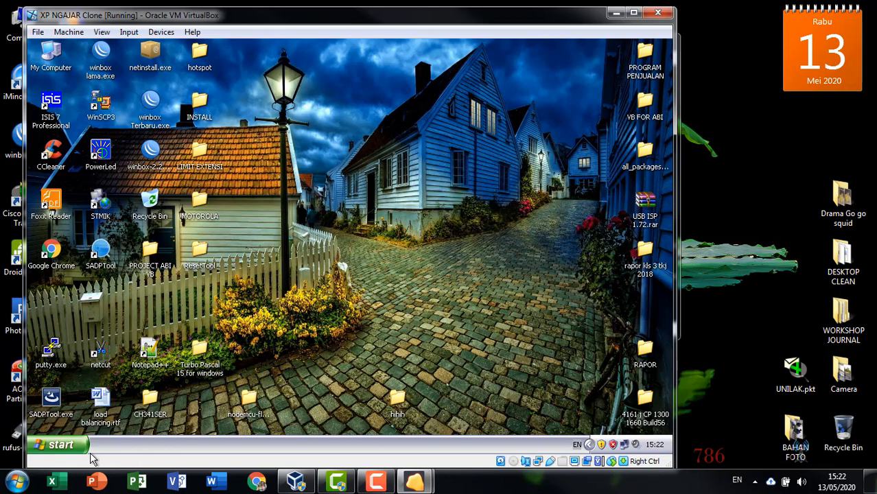
{"action": "left_click", "coordinate": [61, 444]}
{"action": "left_click", "coordinate": [206, 422]}
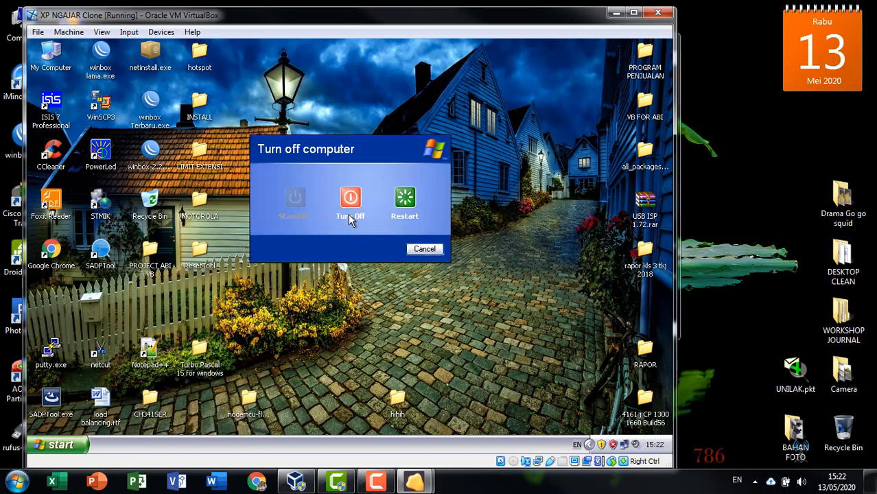
{"action": "left_click", "coordinate": [349, 201]}
Step: Shut down the MikroTik router with 'system shutdown', confirming with y
{"action": "left_click", "coordinate": [616, 13]}
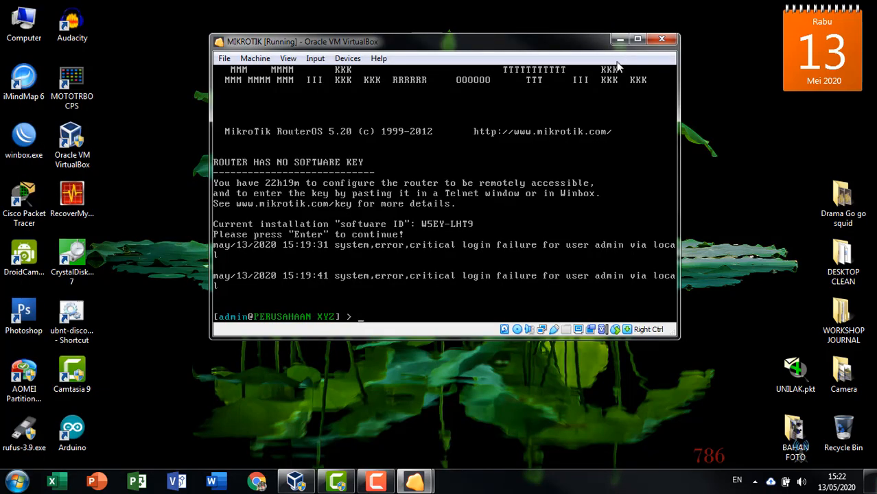
{"action": "type", "text": "system shutdown"}
{"action": "key", "text": "Return"}
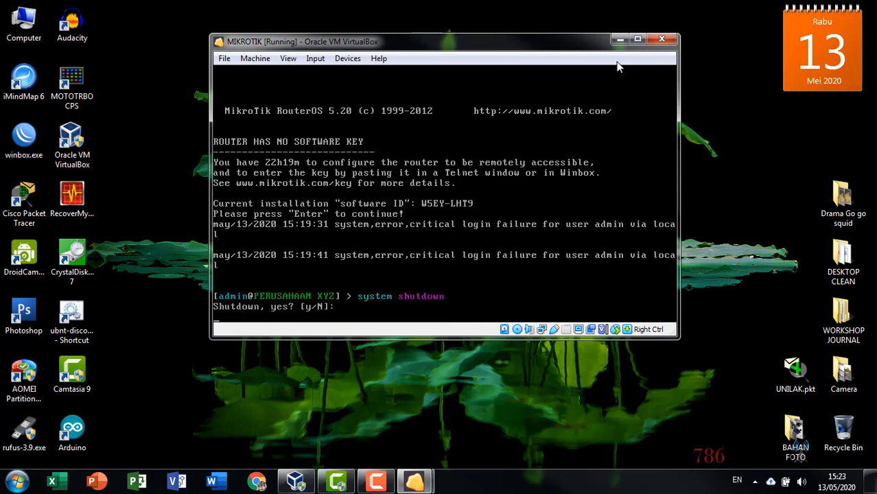
{"action": "type", "text": "y"}
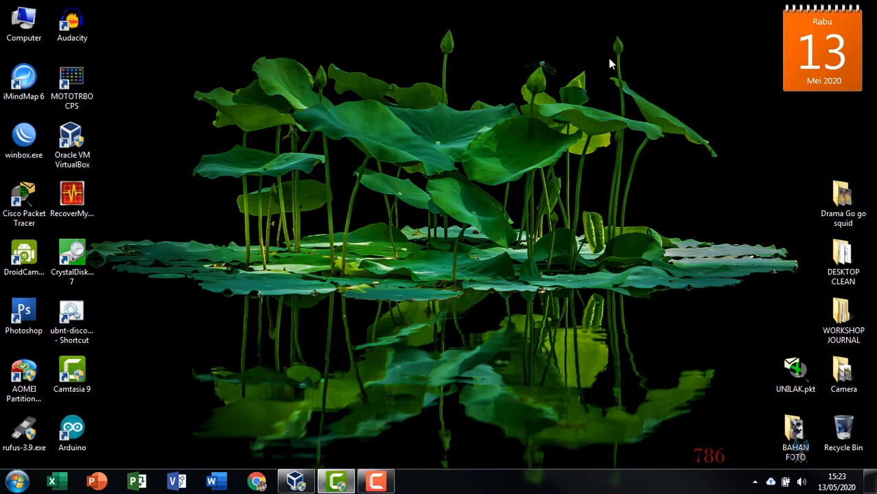
{"action": "left_click", "coordinate": [381, 484]}
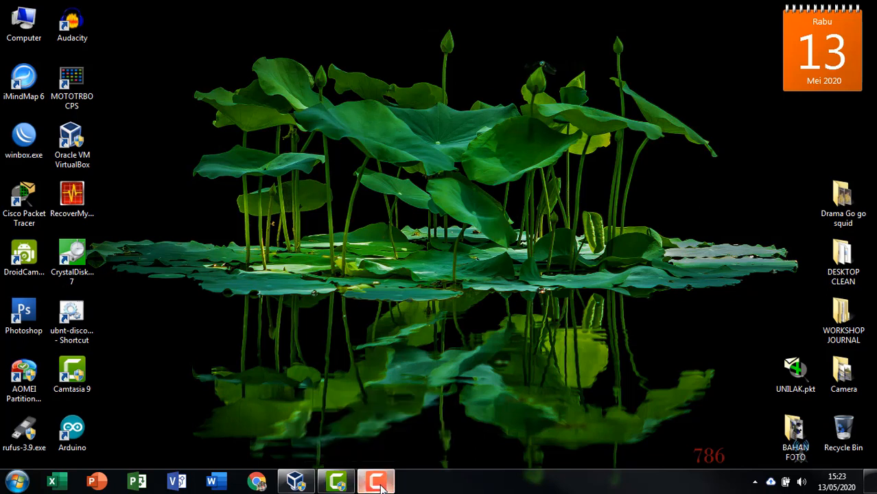
{"action": "left_click_drag", "start_coordinate": [473, 334], "coordinate": [369, 348]}
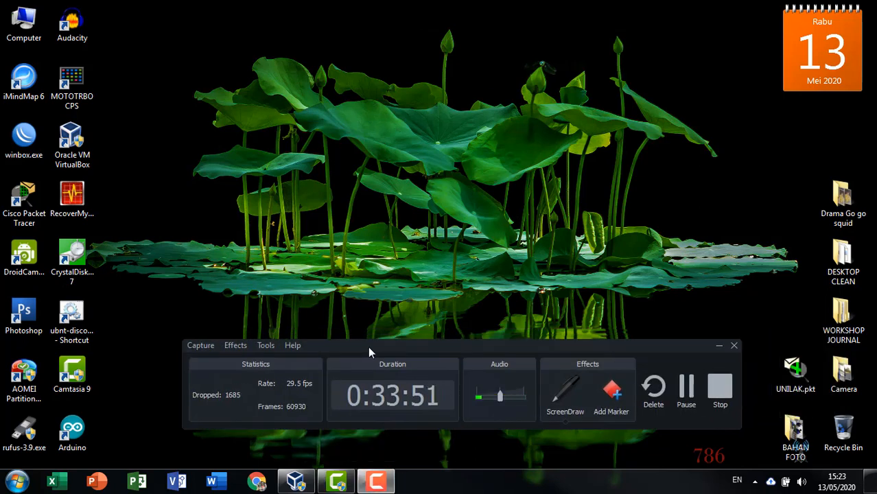